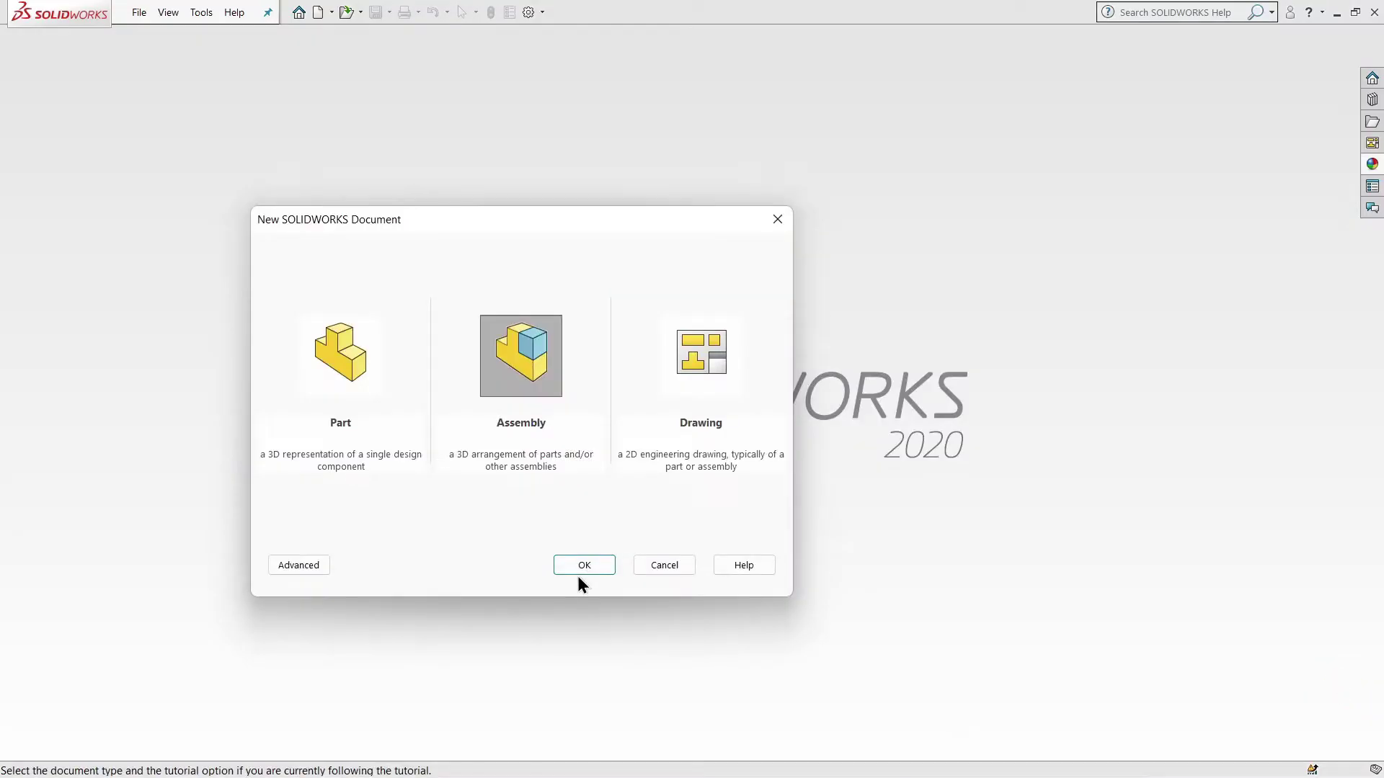
Step: Start a new assembly and insert the base and la base parts, placing each one
{"action": "left_click", "coordinate": [584, 565]}
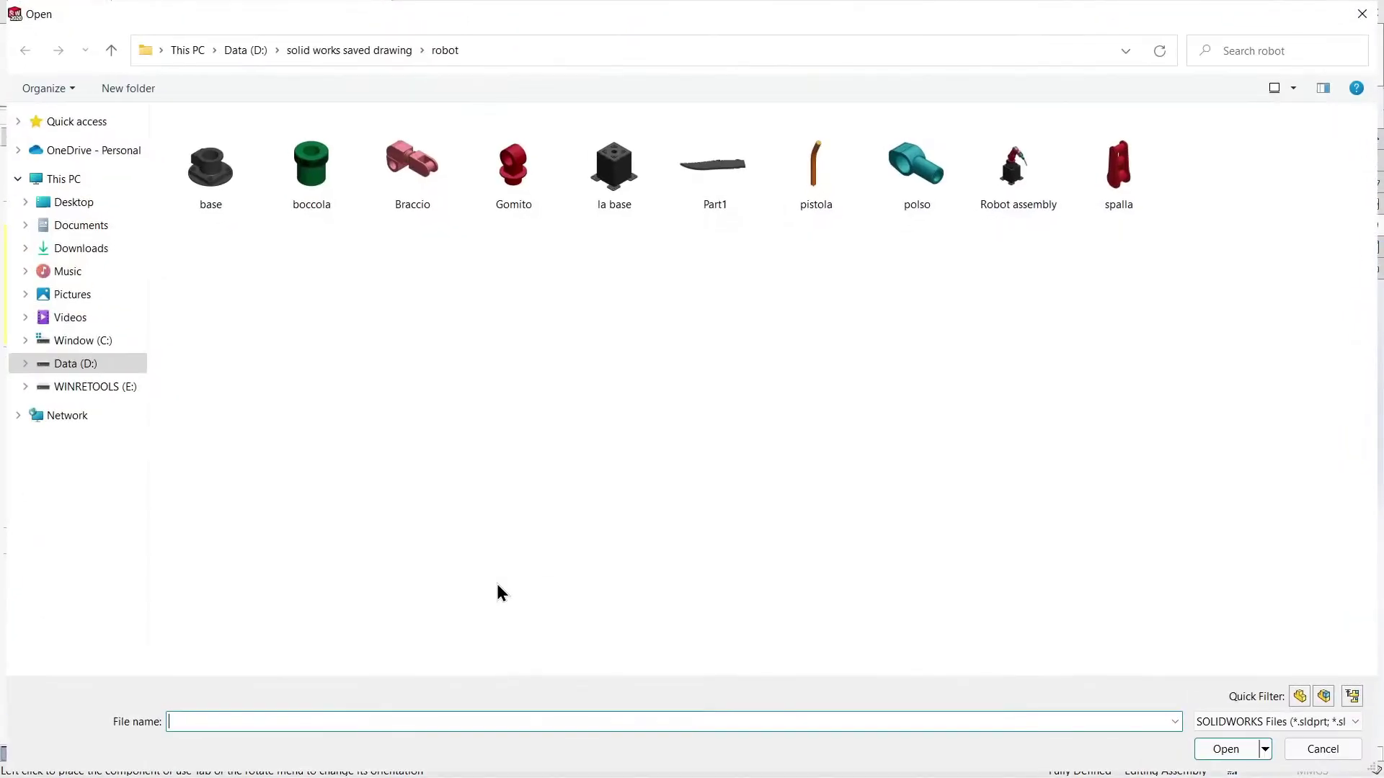
{"action": "left_click", "coordinate": [622, 180]}
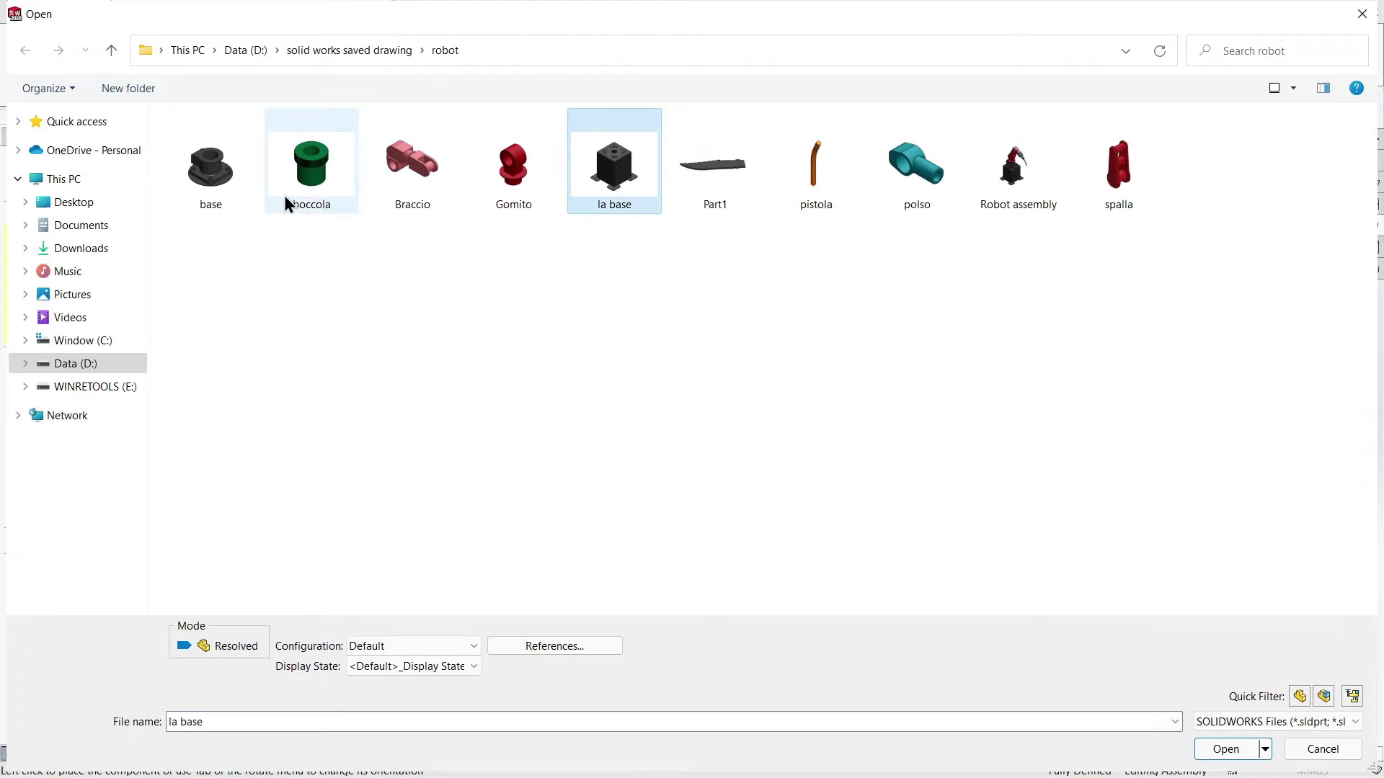
{"action": "left_click", "coordinate": [227, 163], "text": "ctrl"}
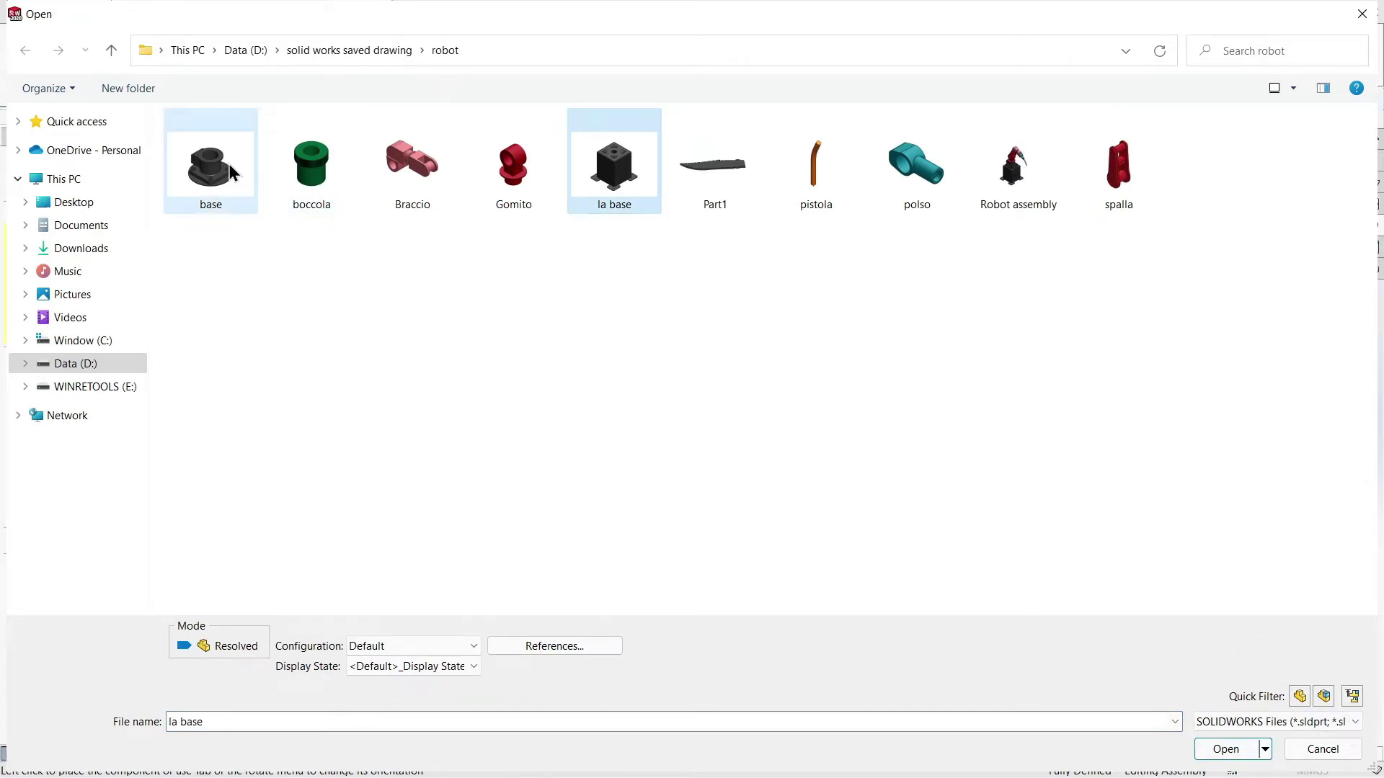
{"action": "left_click", "coordinate": [1237, 749]}
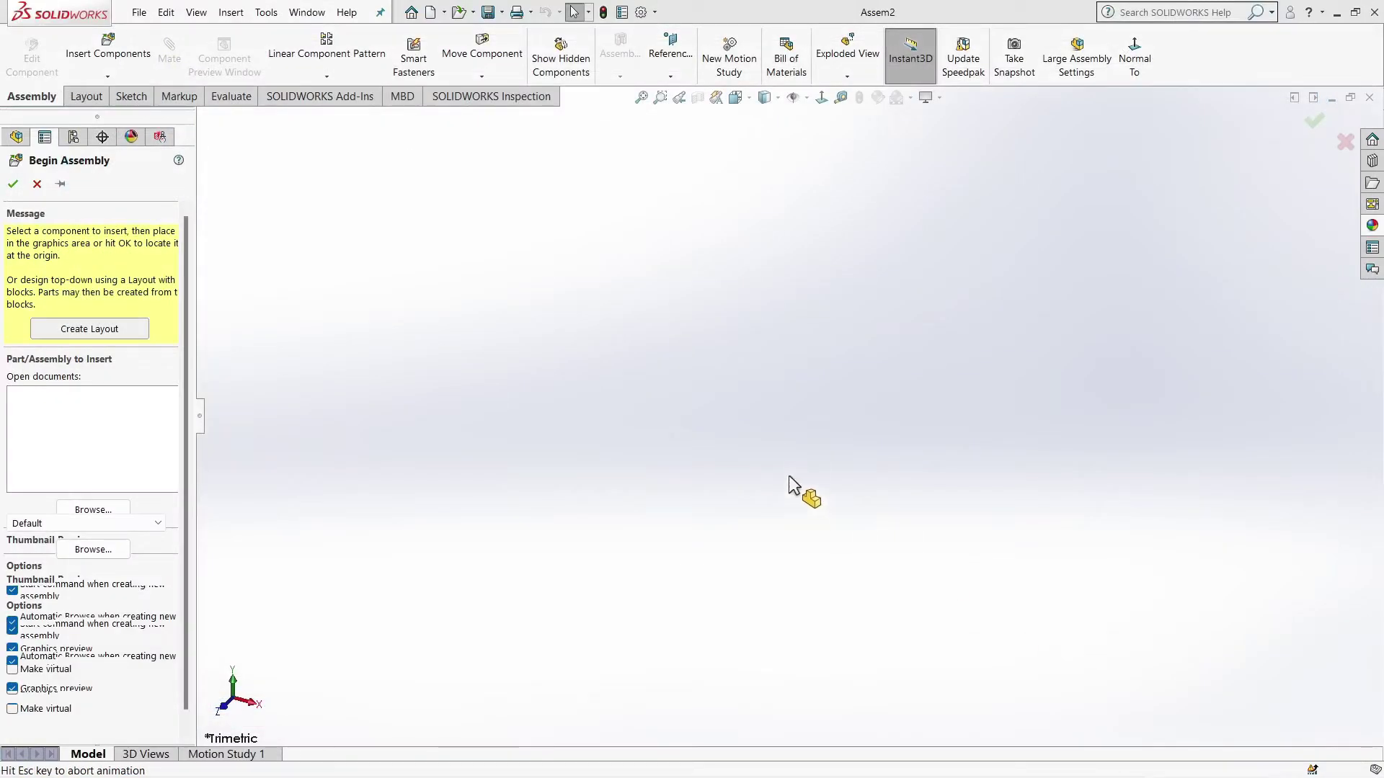
{"action": "left_click", "coordinate": [754, 405]}
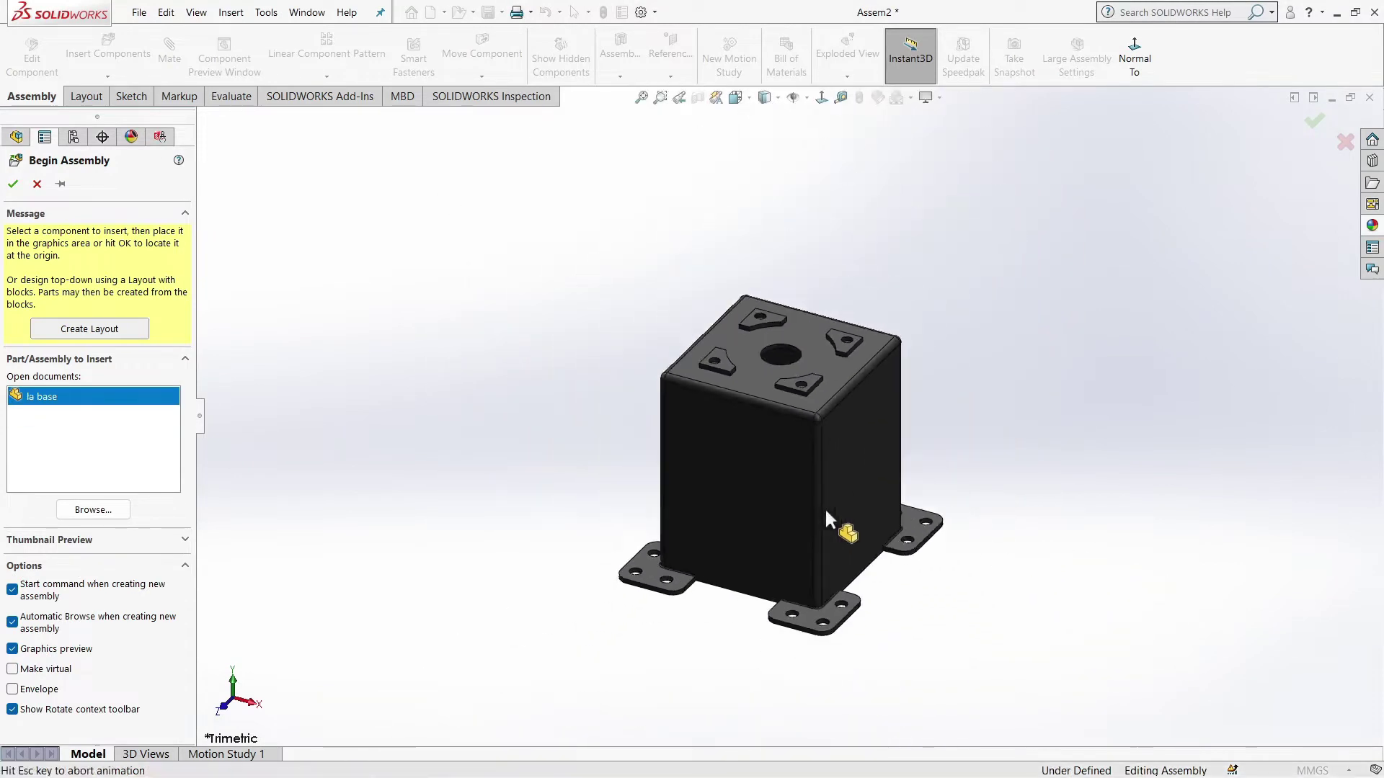
{"action": "left_click", "coordinate": [829, 513]}
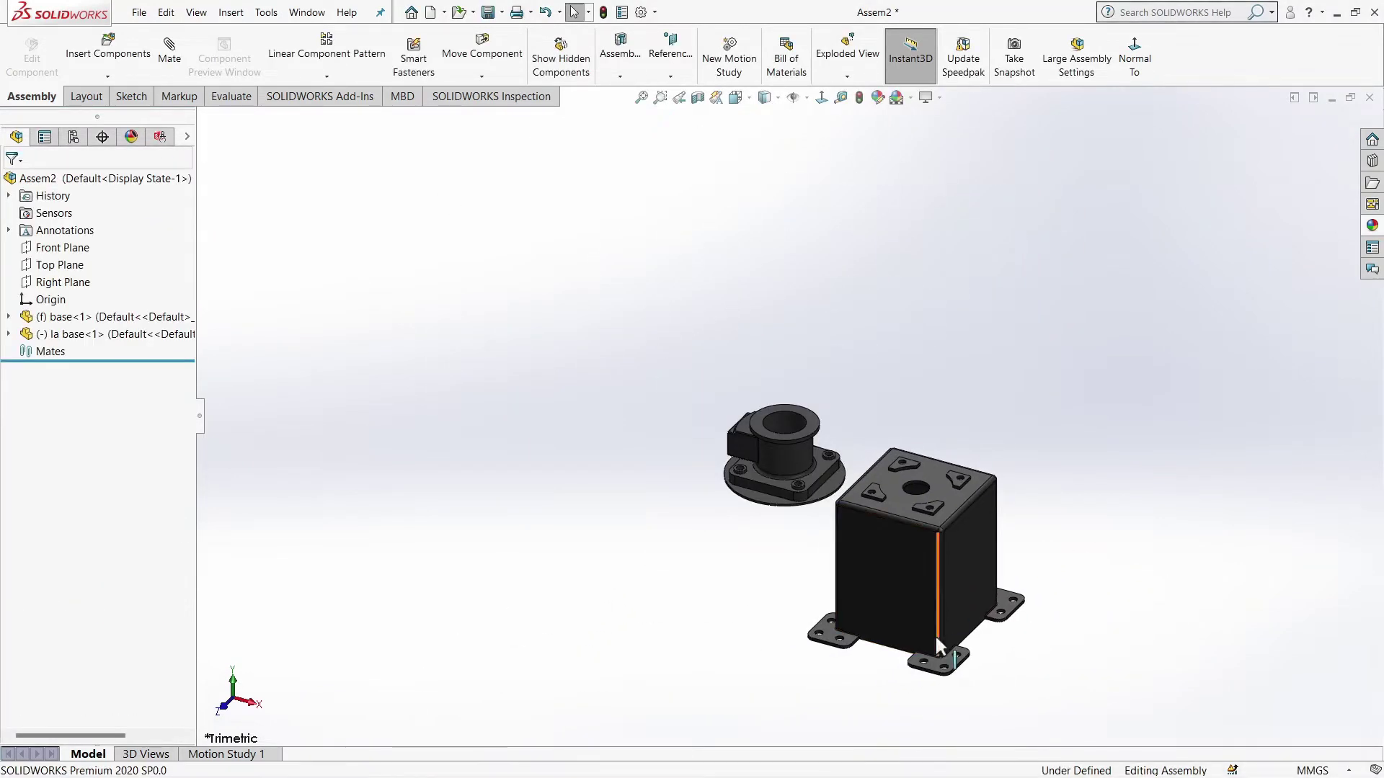
Step: Set the base part to float
{"action": "scroll", "coordinate": [725, 374], "scroll_direction": "down", "scroll_amount": 2}
{"action": "right_click", "coordinate": [725, 374]}
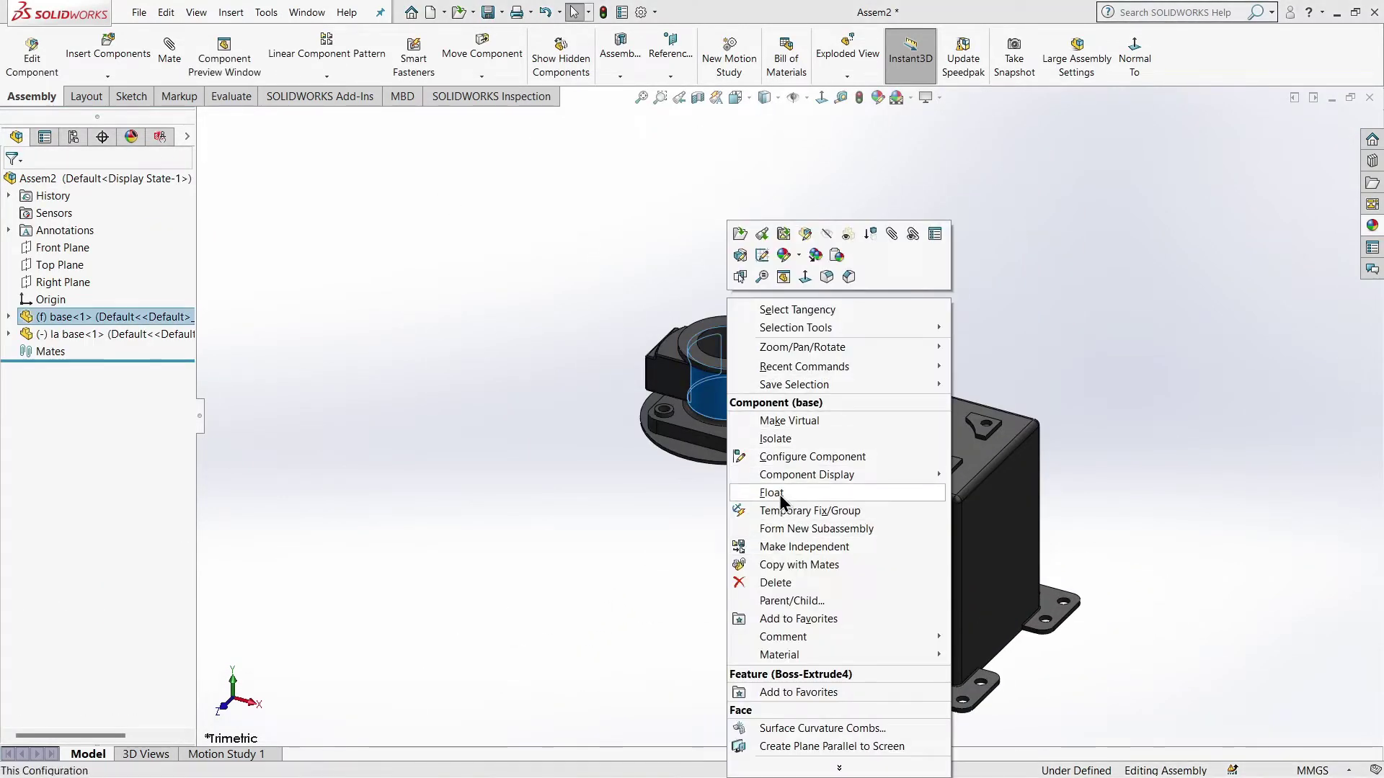
{"action": "left_click", "coordinate": [772, 493]}
{"action": "scroll", "coordinate": [776, 531], "scroll_direction": "down", "scroll_amount": 3}
{"action": "mouse_move", "coordinate": [775, 531]}
{"action": "middle_mouse_down"}
{"action": "mouse_move", "coordinate": [799, 340]}
{"action": "mouse_move", "coordinate": [764, 507]}
{"action": "middle_mouse_up"}
Step: Mate the base's underside hole concentric to the box's centre hole
{"action": "left_click", "coordinate": [737, 501]}
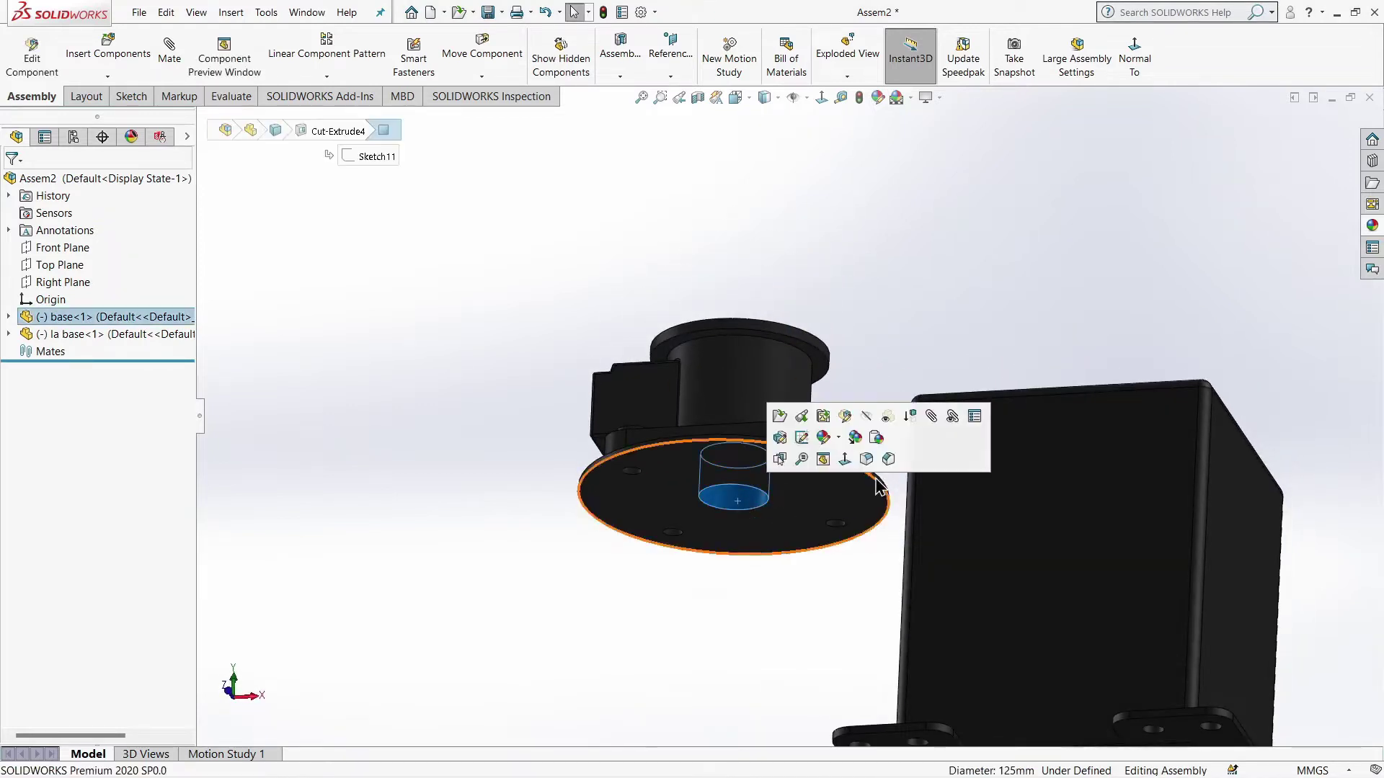
{"action": "key", "text": "m"}
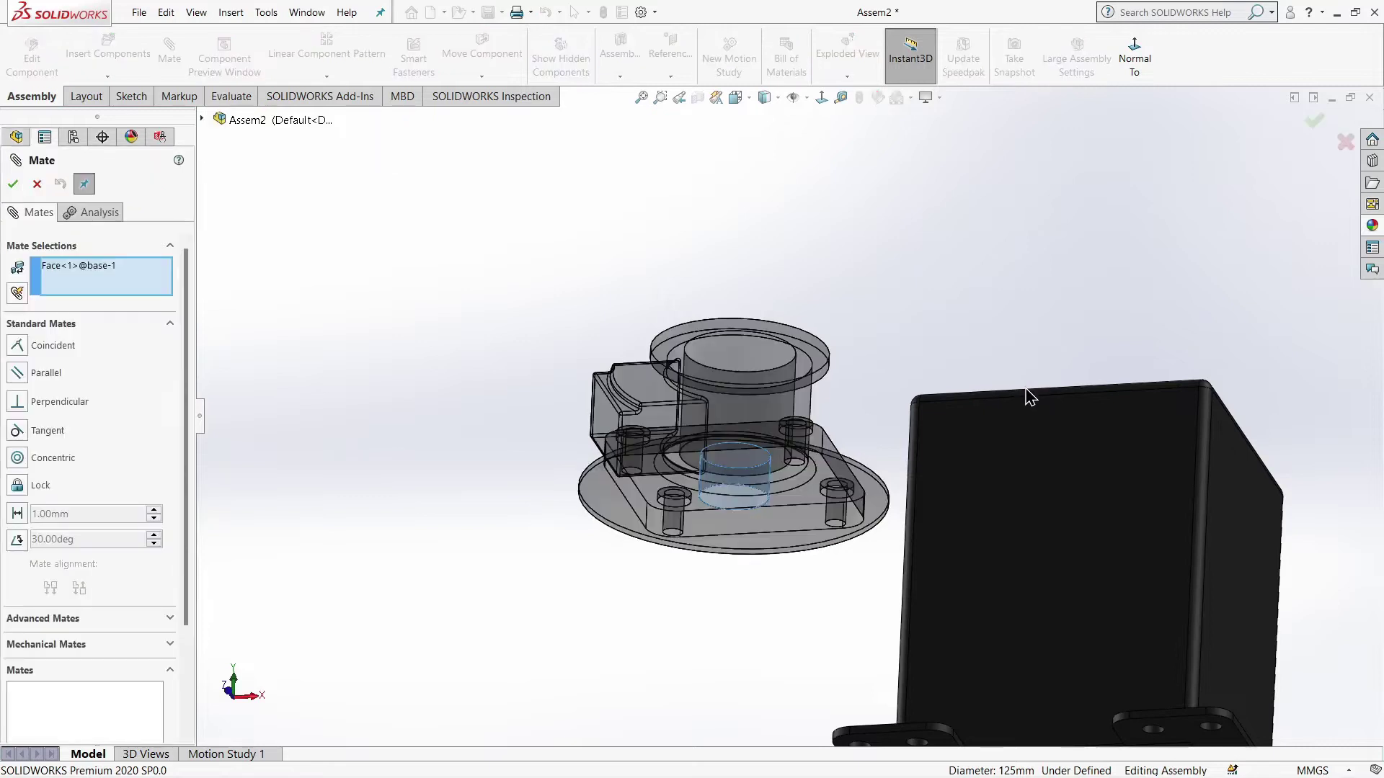
{"action": "scroll", "coordinate": [1018, 436], "scroll_direction": "up", "scroll_amount": 2}
{"action": "middle_click_drag", "start_coordinate": [1018, 435], "coordinate": [872, 426]}
{"action": "scroll", "coordinate": [867, 483], "scroll_direction": "down", "scroll_amount": 3}
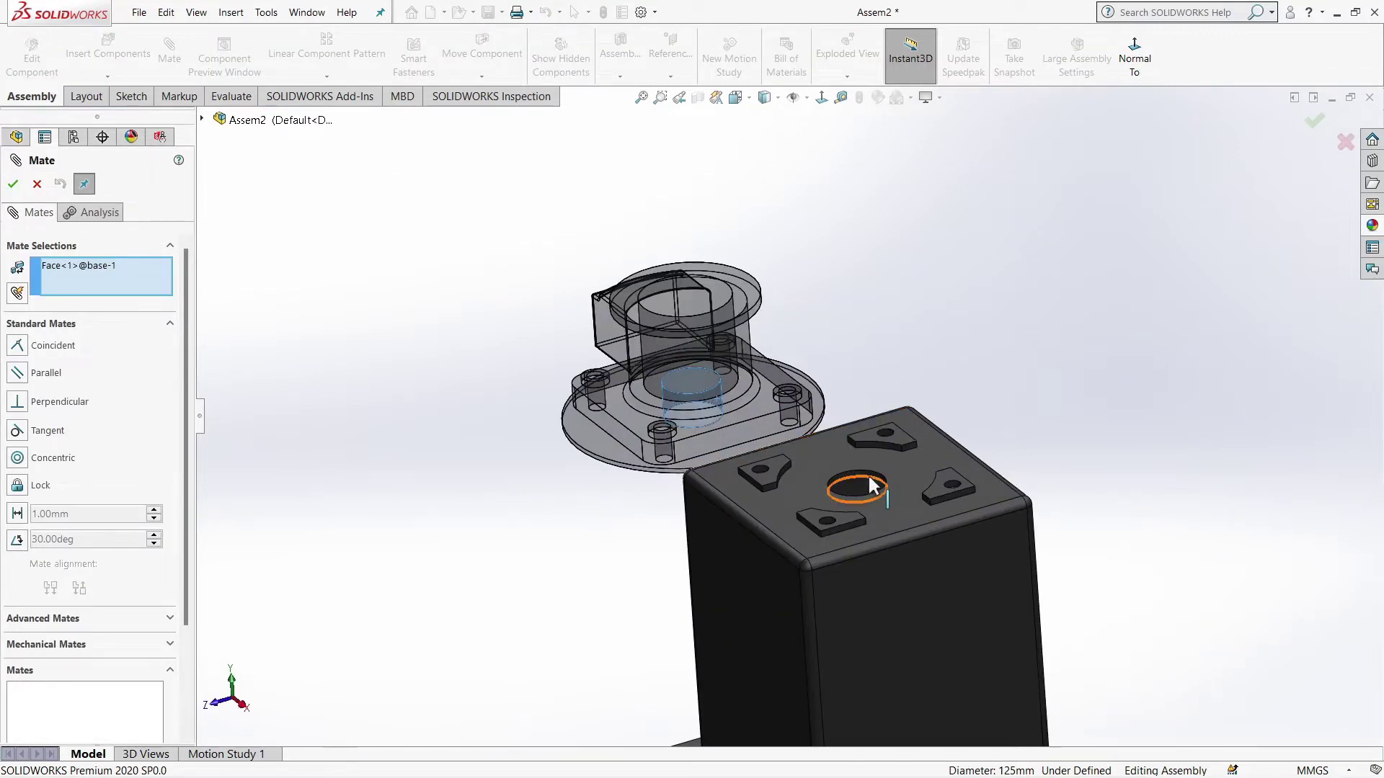
{"action": "left_click", "coordinate": [869, 476]}
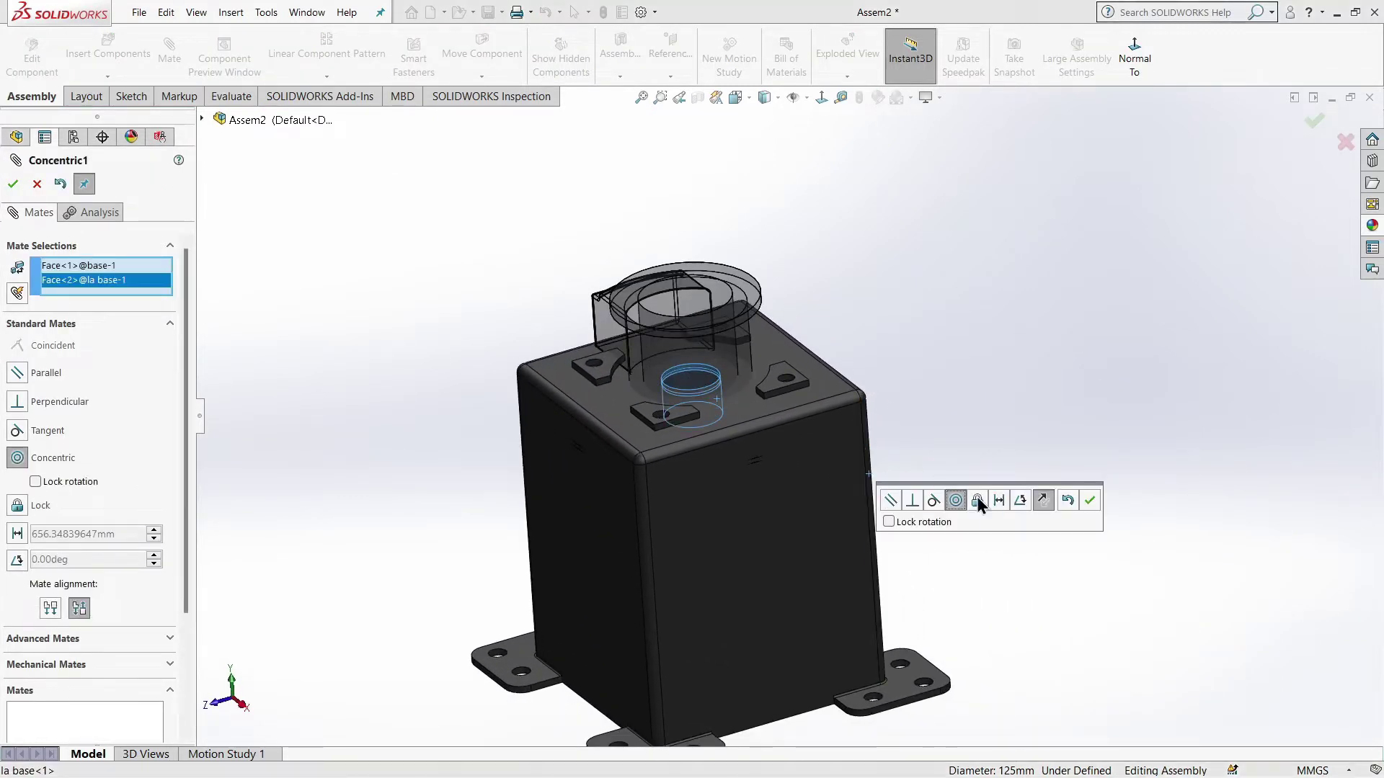
{"action": "key", "text": "Return"}
Step: Add a coincident mate seating the base's flat bottom face on the box-top pad
{"action": "left_click_drag", "start_coordinate": [710, 347], "coordinate": [705, 159]}
{"action": "scroll", "coordinate": [682, 383], "scroll_direction": "down", "scroll_amount": 3}
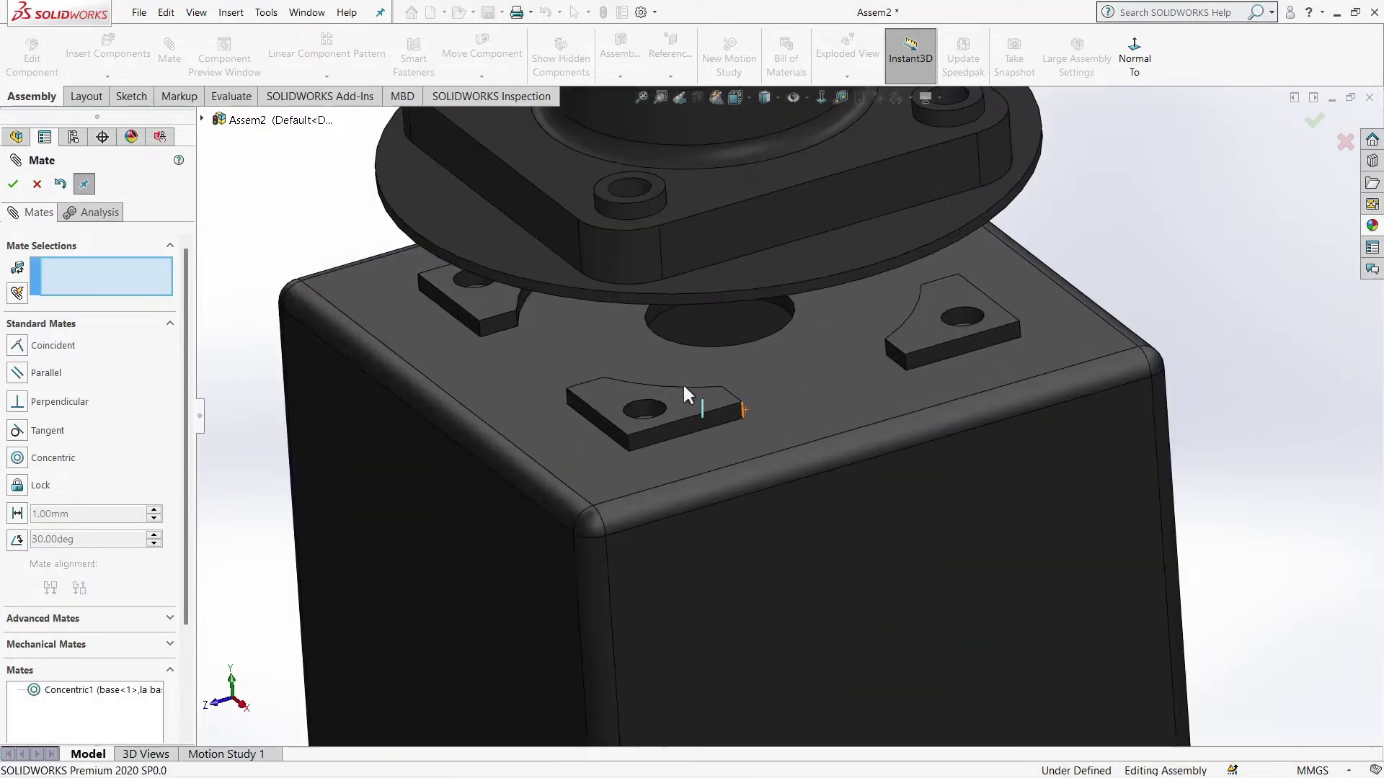
{"action": "mouse_move", "coordinate": [664, 461]}
{"action": "middle_mouse_down"}
{"action": "mouse_move", "coordinate": [703, 279]}
{"action": "mouse_move", "coordinate": [693, 304]}
{"action": "middle_mouse_up"}
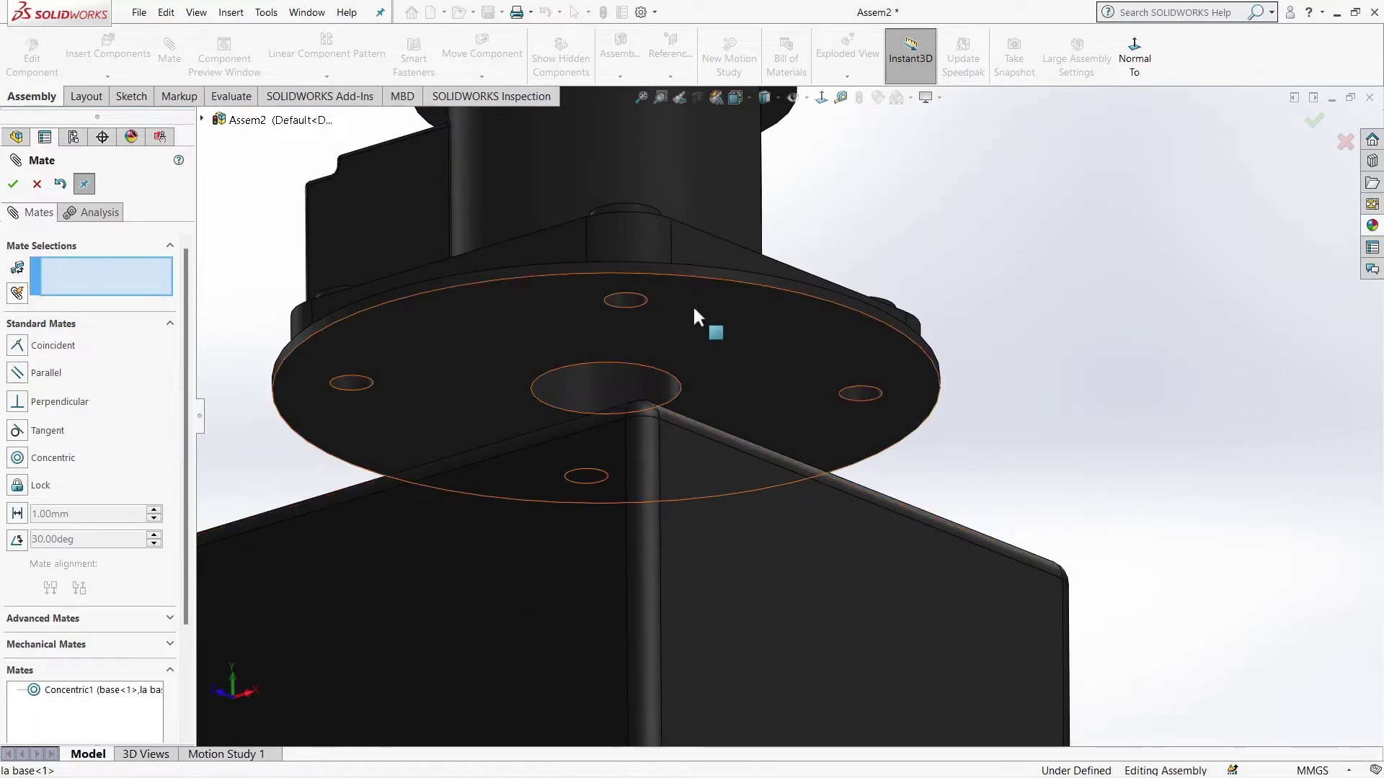
{"action": "left_click", "coordinate": [692, 309]}
{"action": "middle_click_drag", "start_coordinate": [677, 362], "coordinate": [694, 612]}
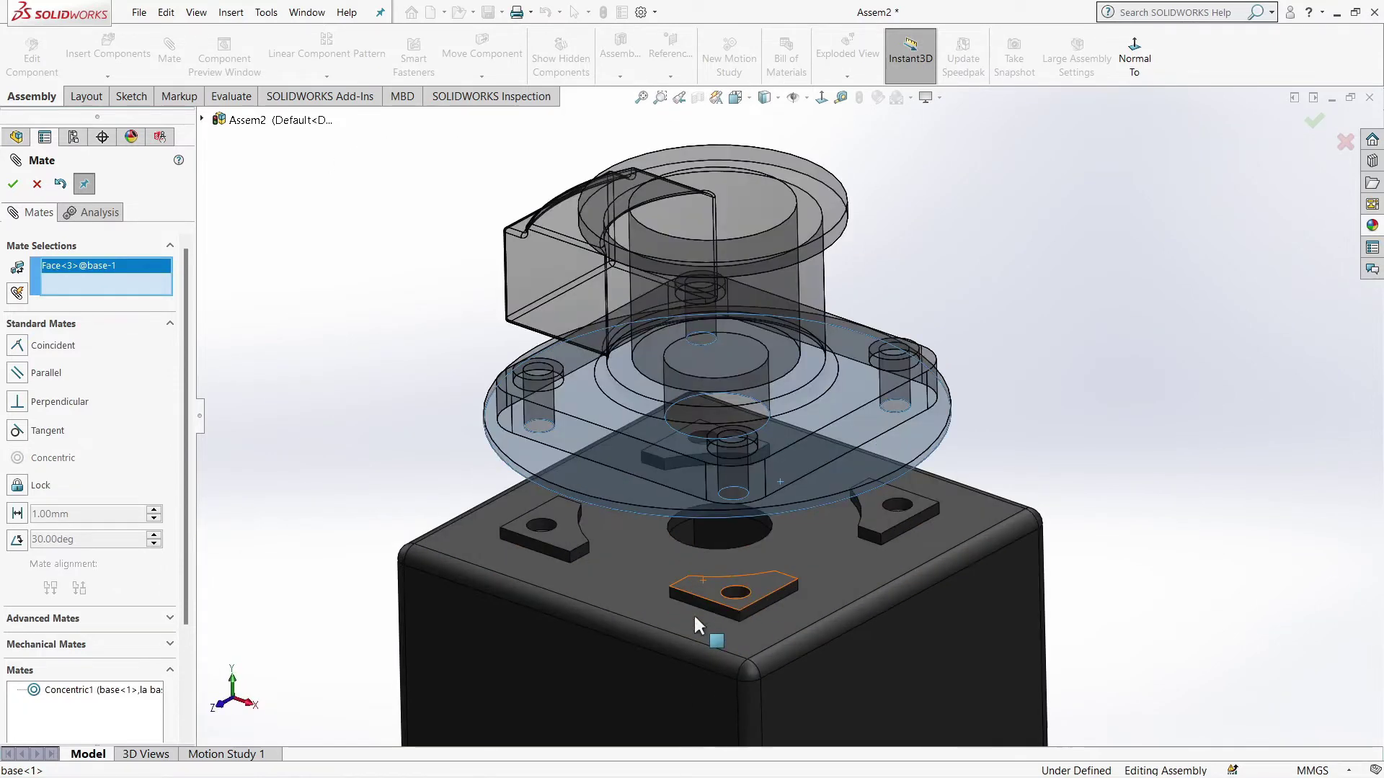
{"action": "left_click", "coordinate": [767, 578]}
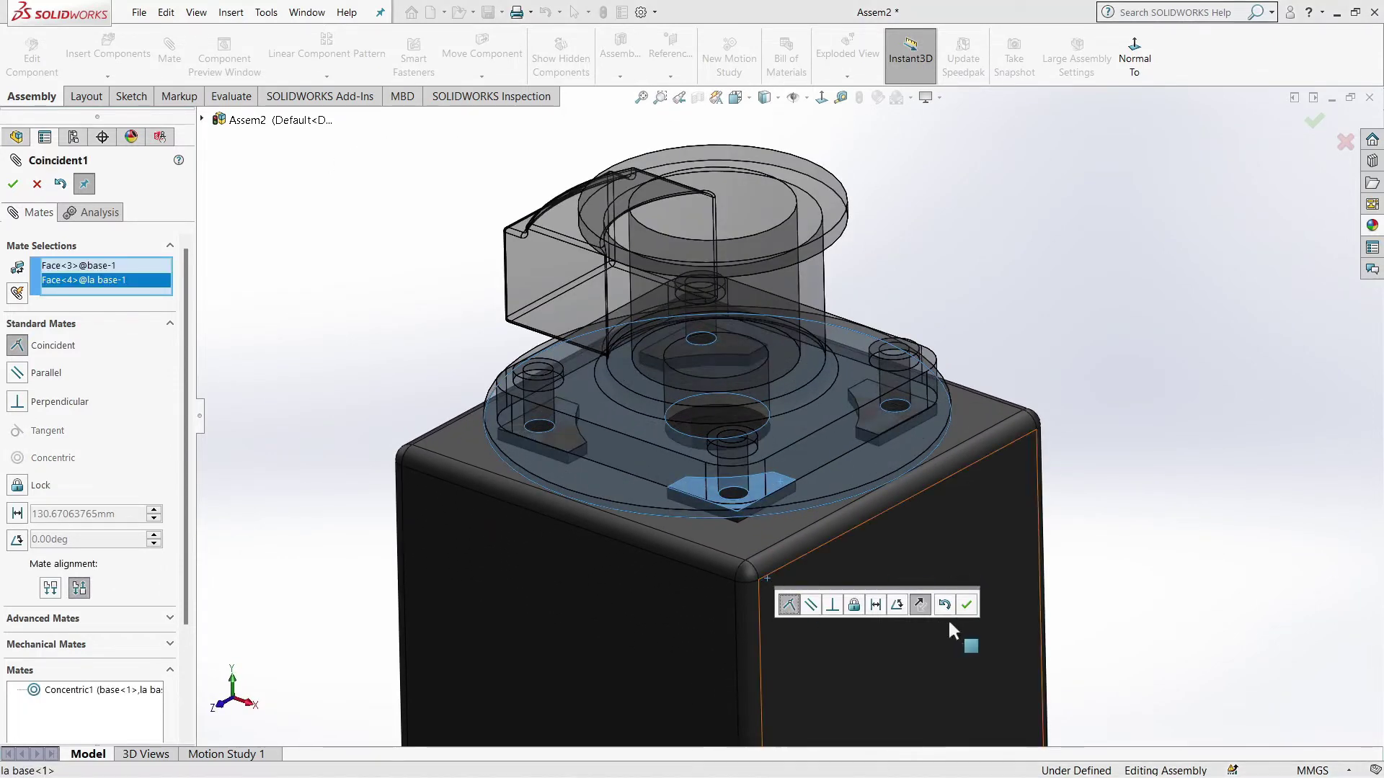
{"action": "left_click", "coordinate": [966, 605]}
{"action": "scroll", "coordinate": [877, 474], "scroll_direction": "down", "scroll_amount": 3}
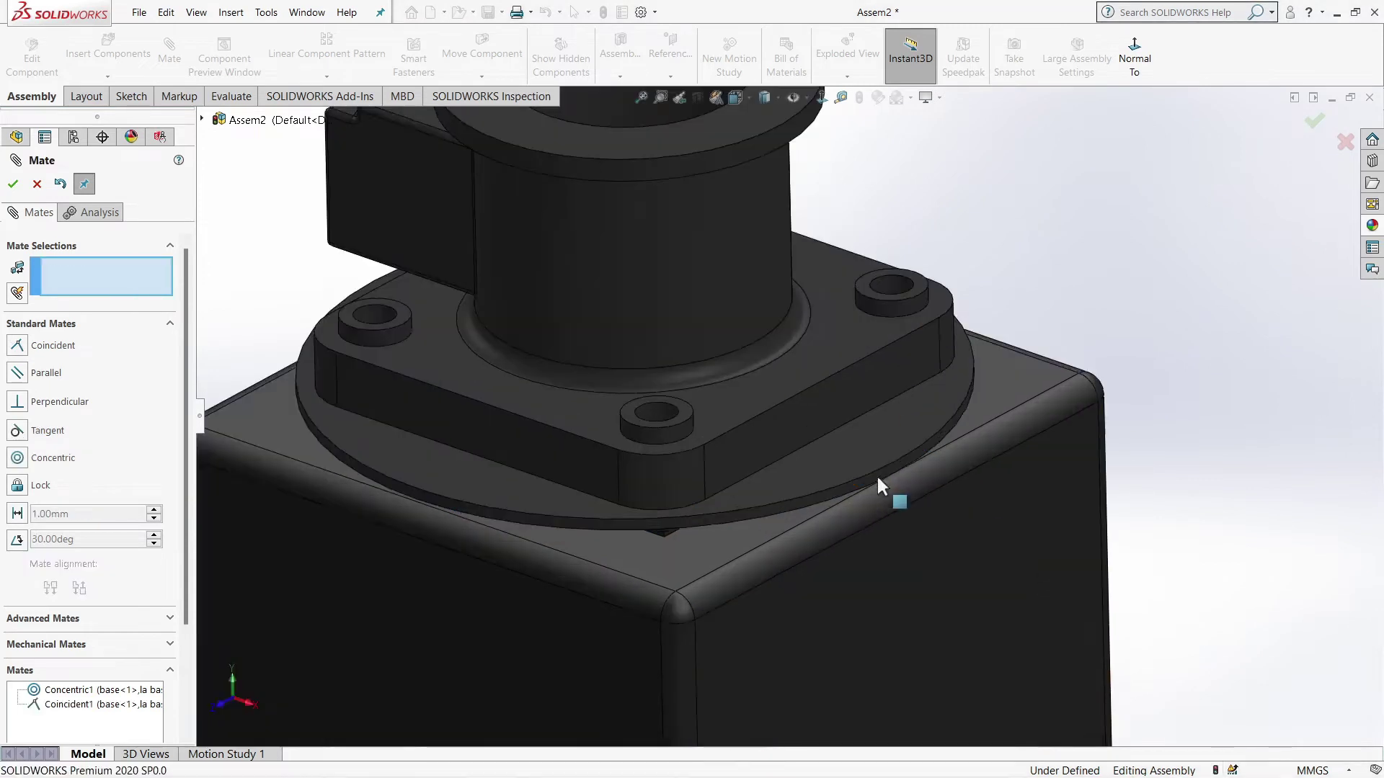
{"action": "scroll", "coordinate": [785, 499], "scroll_direction": "up", "scroll_amount": 3}
{"action": "middle_click_drag", "start_coordinate": [785, 500], "coordinate": [681, 389]}
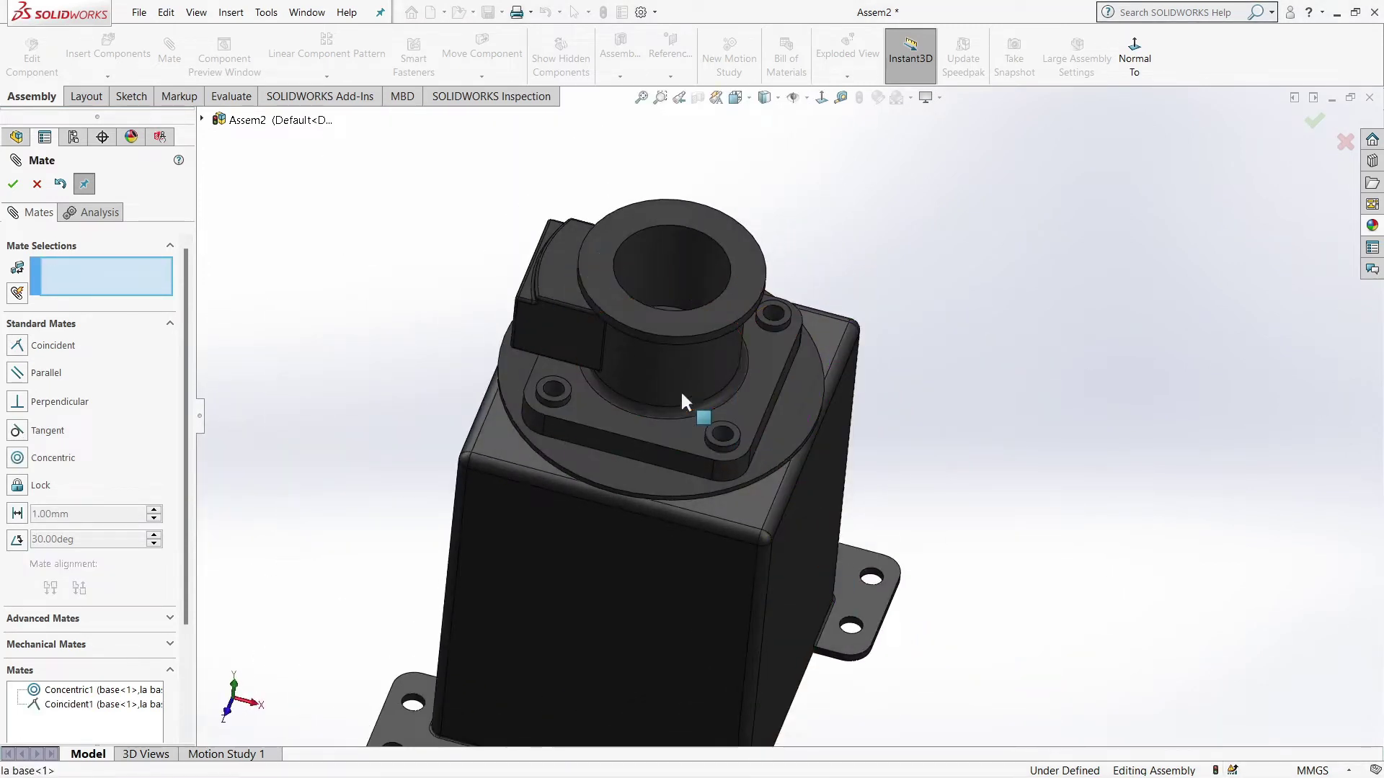
{"action": "mouse_move", "coordinate": [770, 425]}
{"action": "middle_mouse_down"}
{"action": "mouse_move", "coordinate": [665, 461]}
{"action": "mouse_move", "coordinate": [1018, 421]}
{"action": "mouse_move", "coordinate": [918, 448]}
{"action": "mouse_move", "coordinate": [618, 409]}
{"action": "mouse_move", "coordinate": [711, 465]}
{"action": "mouse_move", "coordinate": [692, 380]}
{"action": "mouse_move", "coordinate": [715, 403]}
{"action": "mouse_move", "coordinate": [805, 413]}
{"action": "mouse_move", "coordinate": [862, 362]}
{"action": "middle_mouse_up"}
{"action": "scroll", "coordinate": [710, 465], "scroll_direction": "down", "scroll_amount": 3}
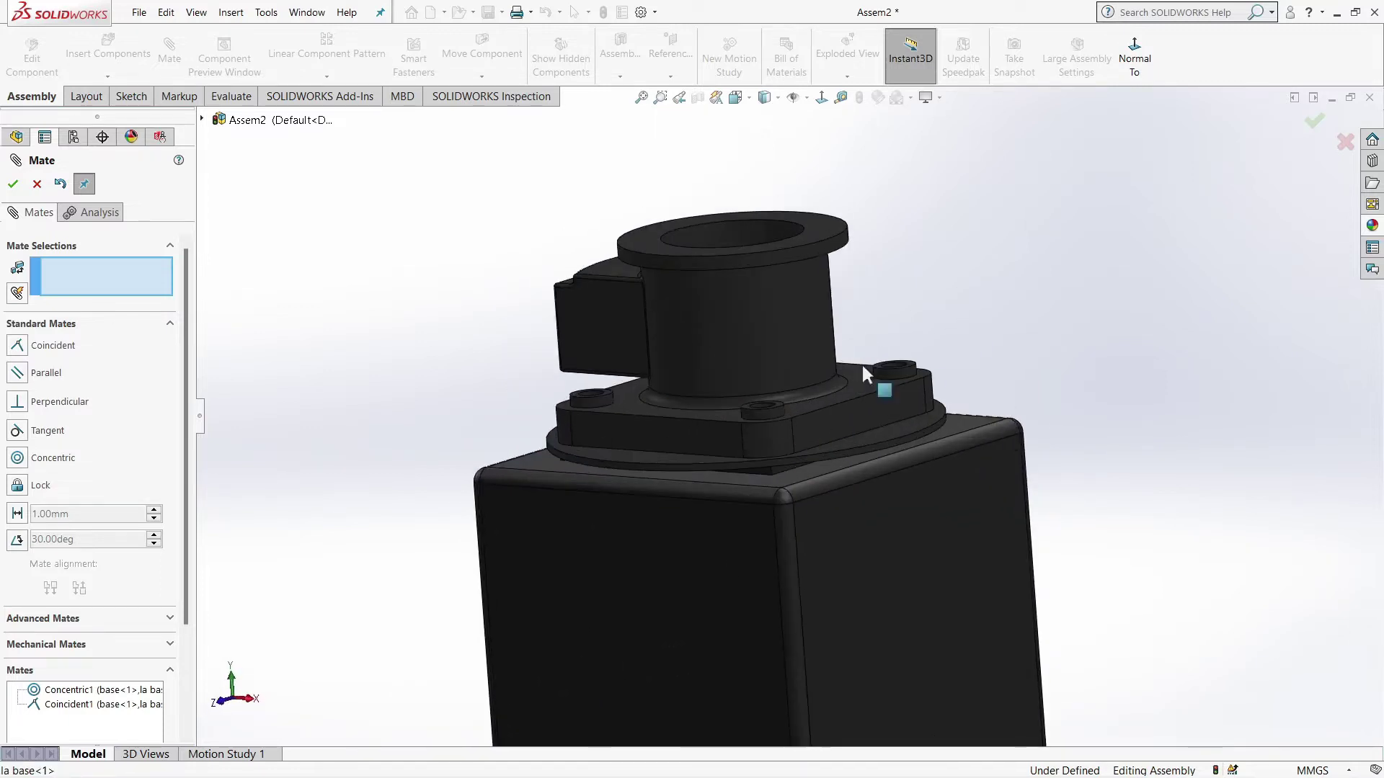
Step: Insert the Gomito and spalla parts and place them beside the stacked base
{"action": "left_click", "coordinate": [36, 185]}
{"action": "left_click", "coordinate": [114, 46]}
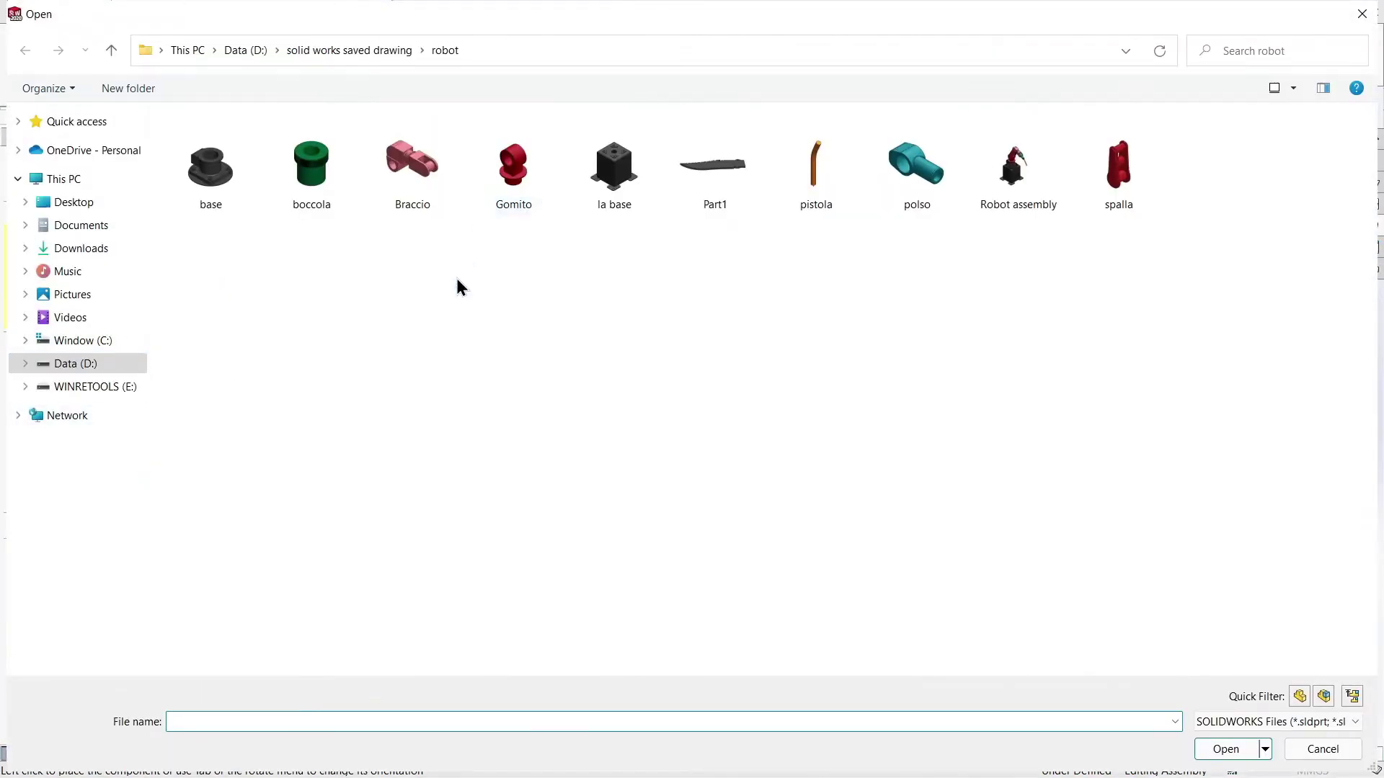
{"action": "left_click", "coordinate": [513, 166]}
{"action": "left_click", "coordinate": [1119, 166], "text": "ctrl"}
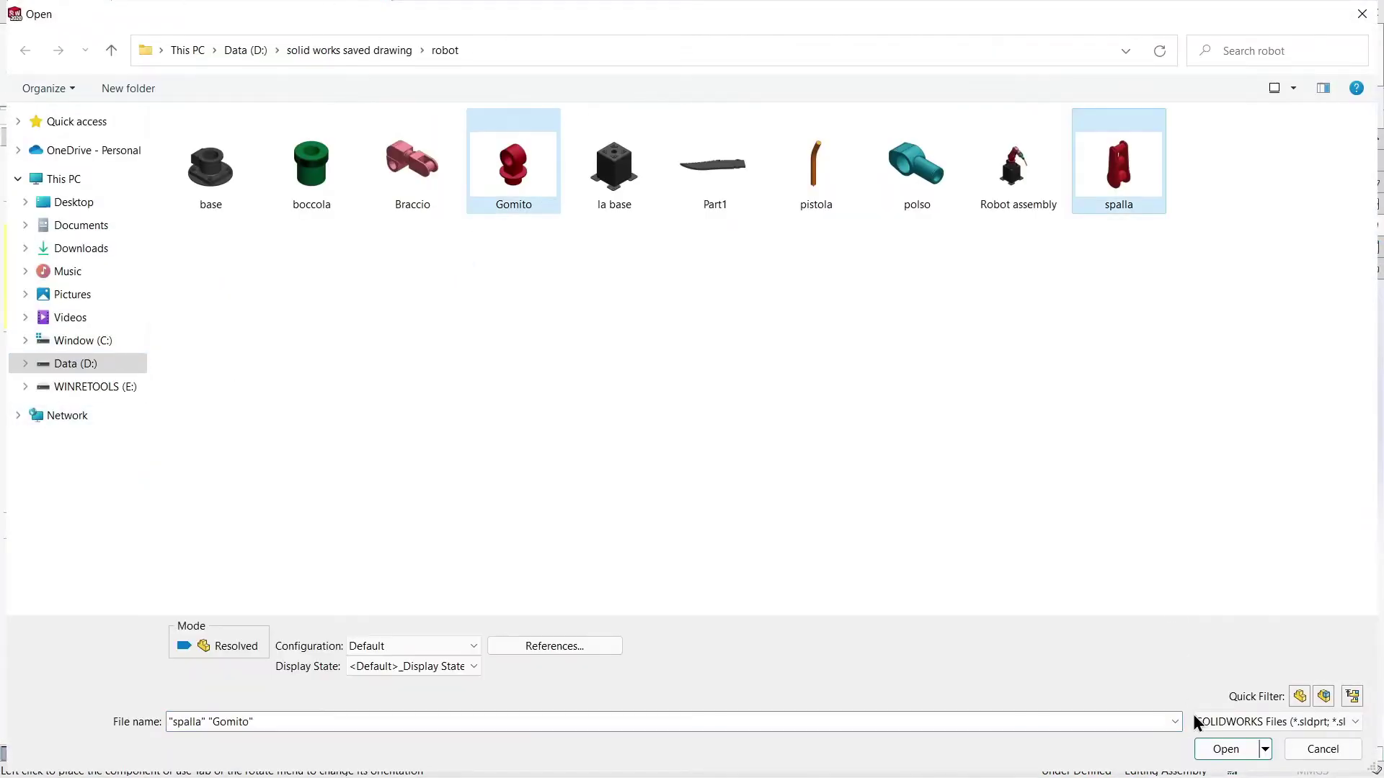
{"action": "left_click", "coordinate": [1209, 752]}
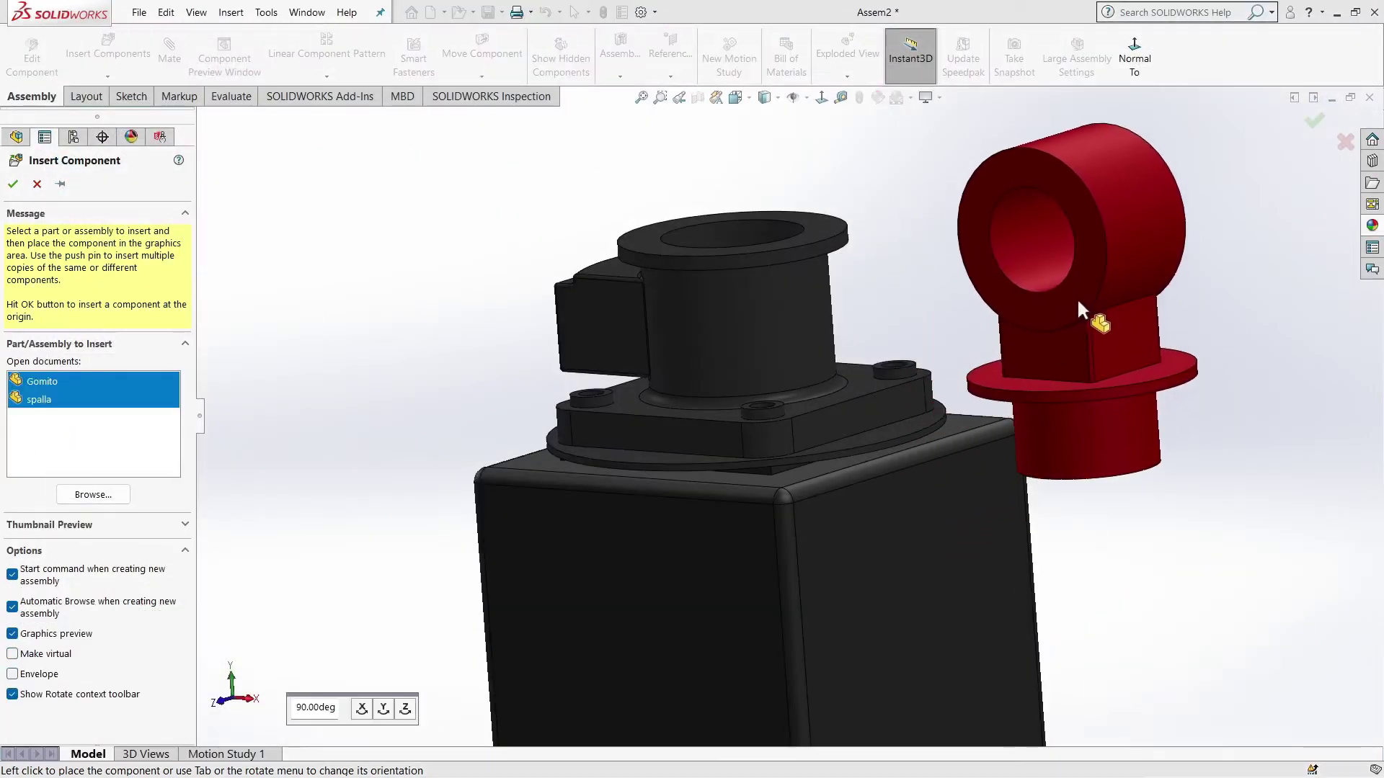
{"action": "left_click", "coordinate": [1049, 365]}
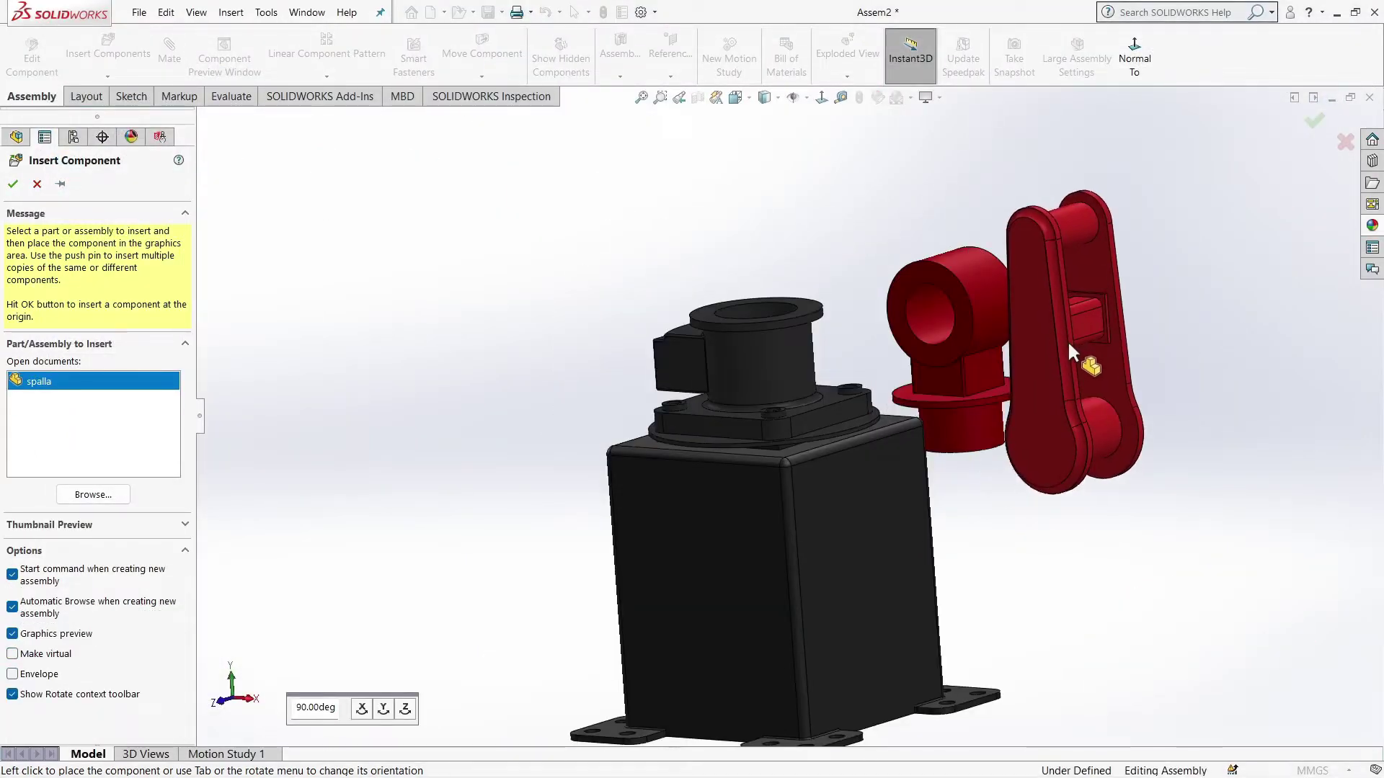
{"action": "left_click", "coordinate": [972, 432]}
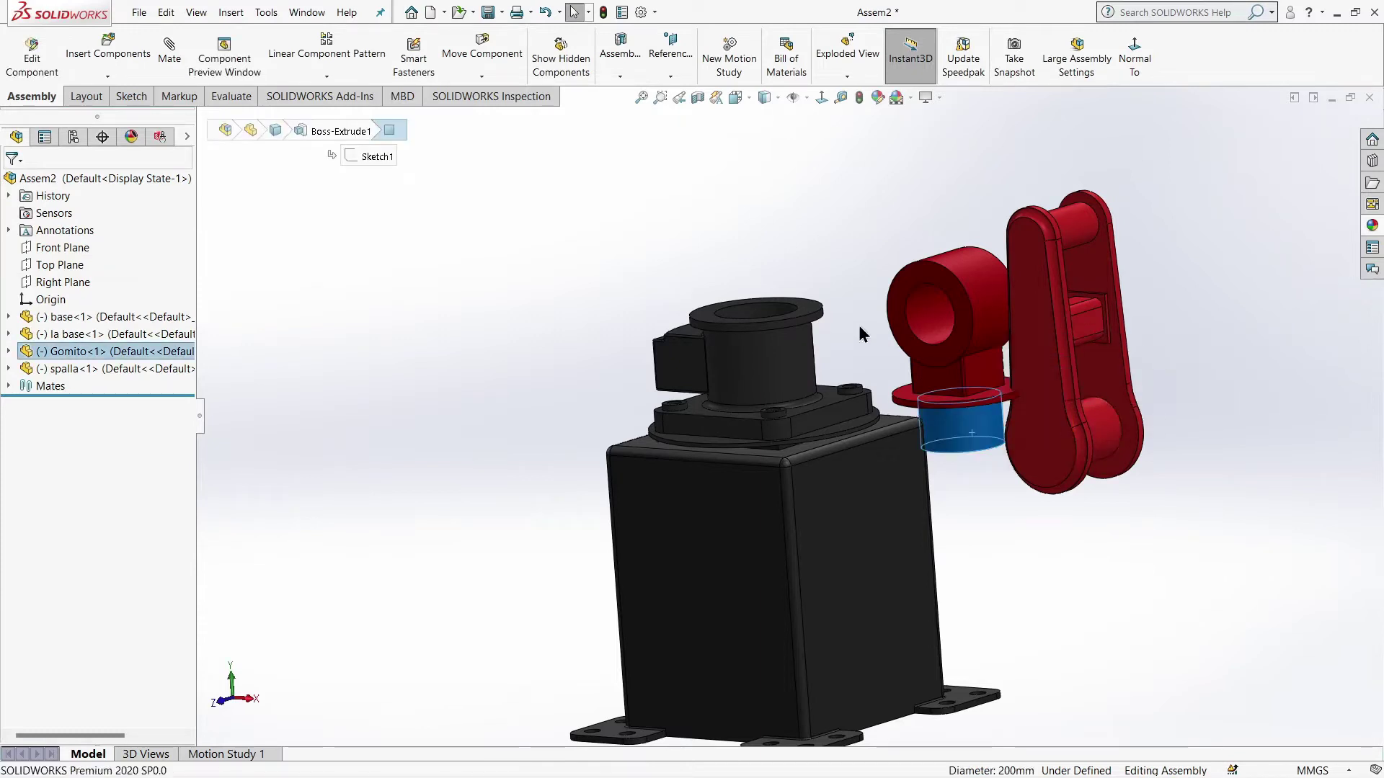
Step: Mate Gomito's bottom cylinder concentric to the base's bore
{"action": "key", "text": "m"}
{"action": "left_click", "coordinate": [767, 309]}
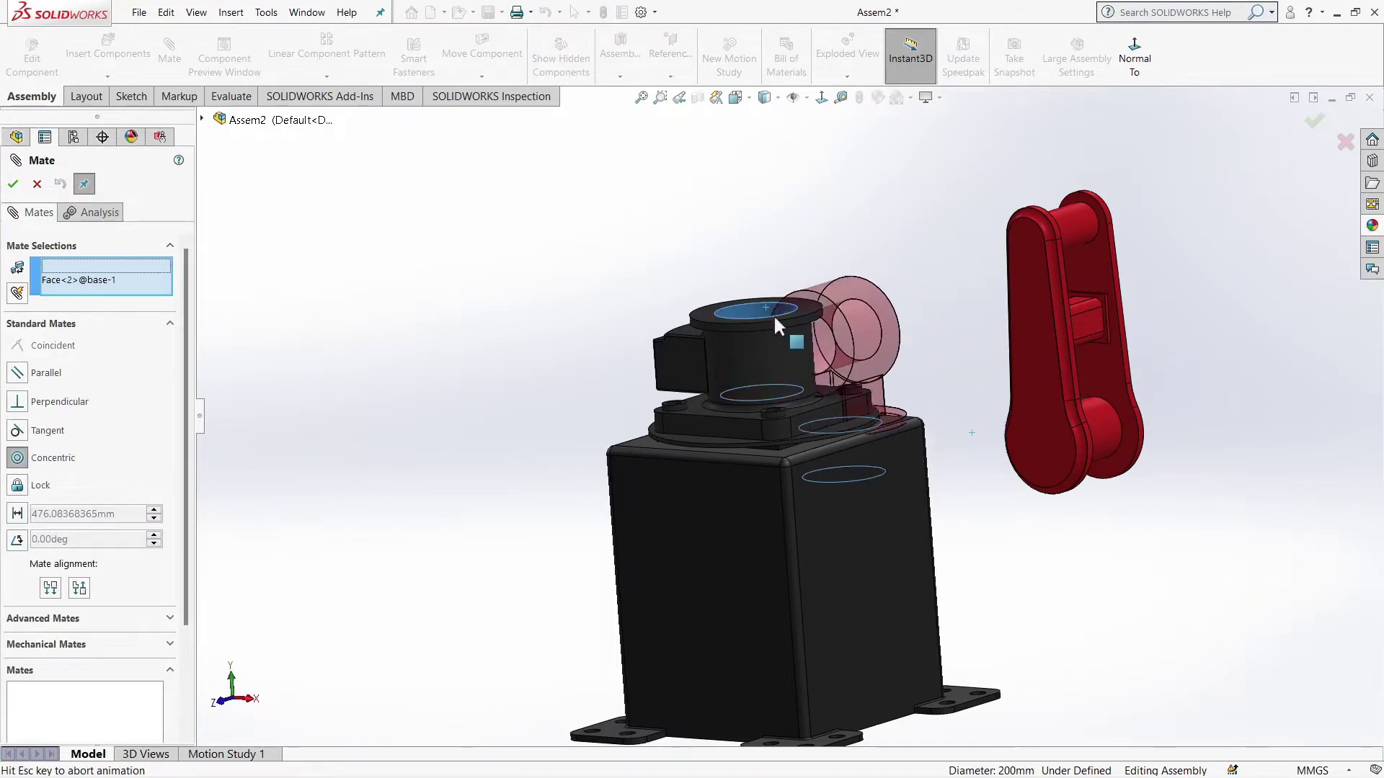
{"action": "left_click", "coordinate": [1010, 310]}
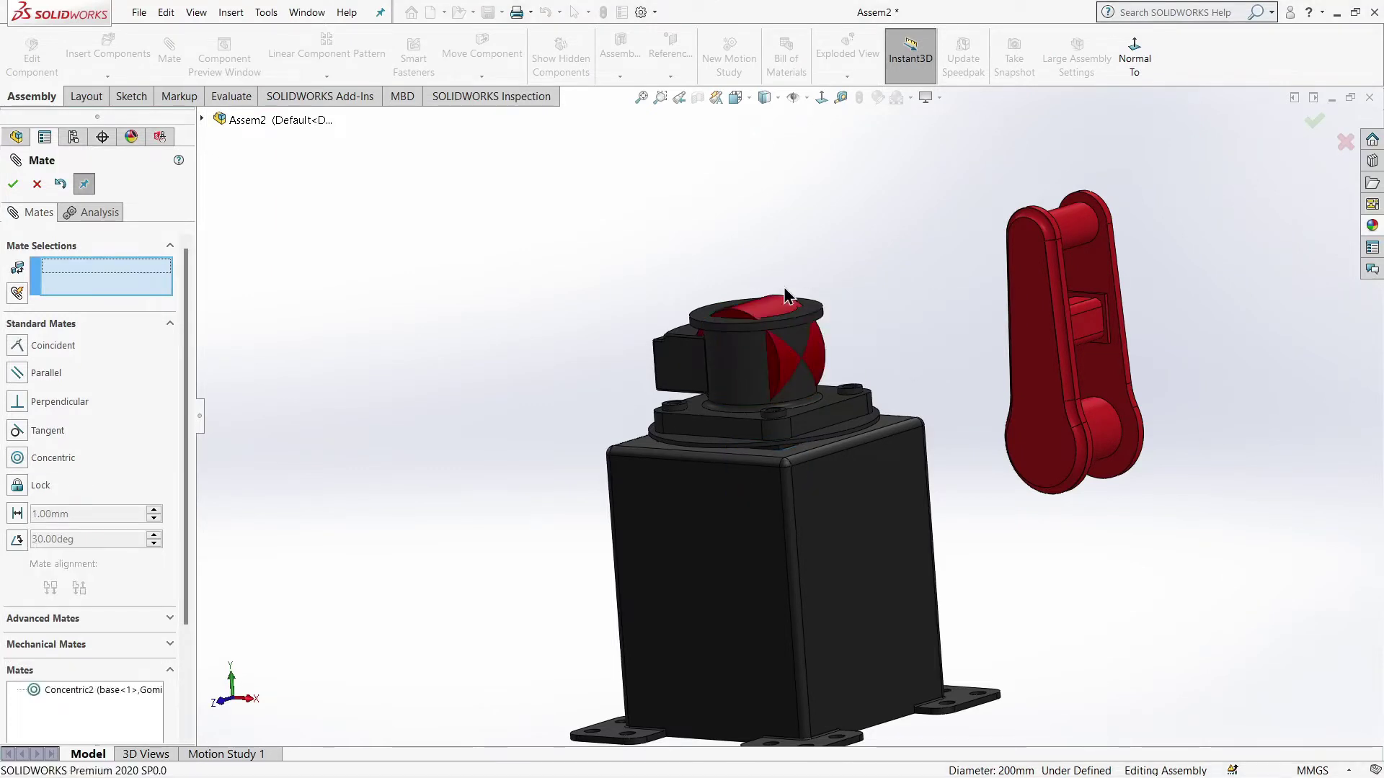
{"action": "left_click_drag", "start_coordinate": [777, 301], "coordinate": [871, 303]}
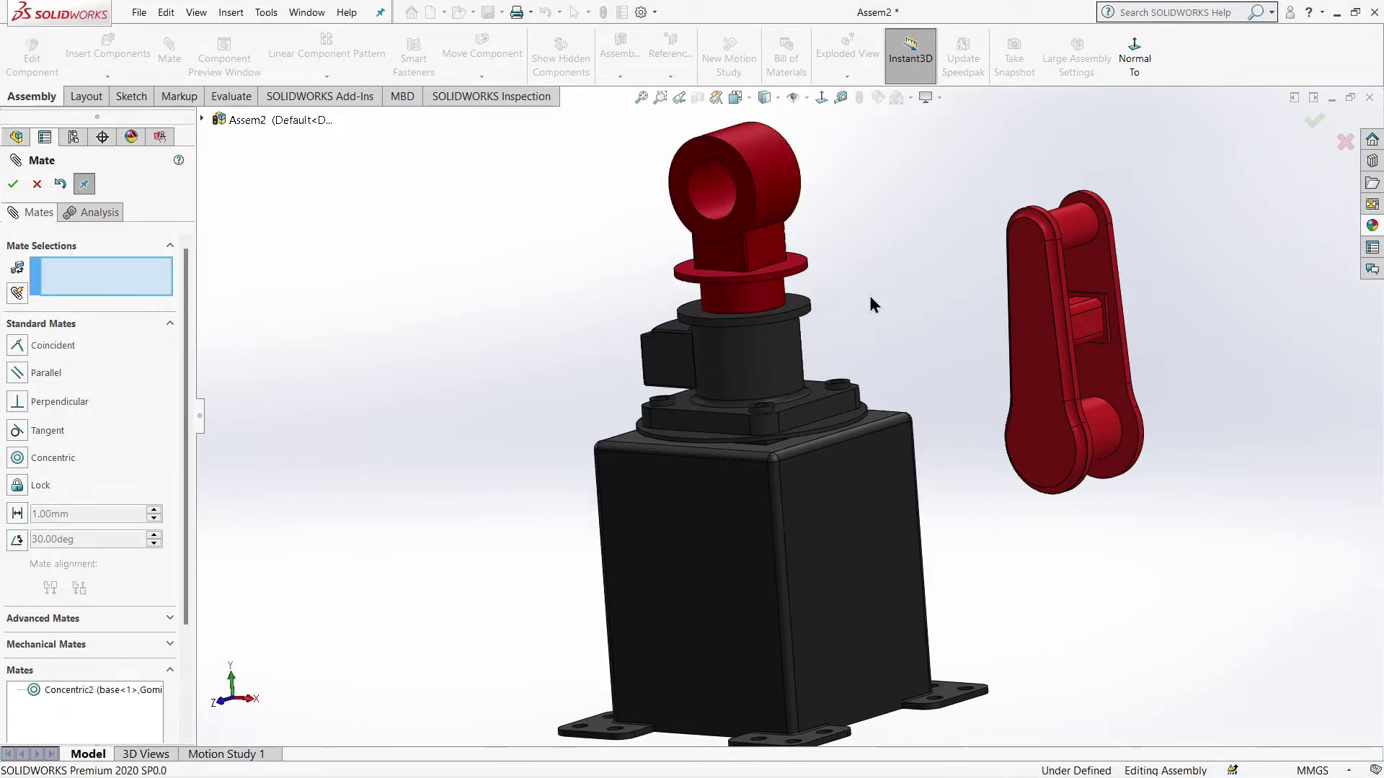
{"action": "scroll", "coordinate": [772, 288], "scroll_direction": "down", "scroll_amount": 3}
Step: Seat Gomito's flange on the base's top face with a coincident mate
{"action": "left_click", "coordinate": [821, 321]}
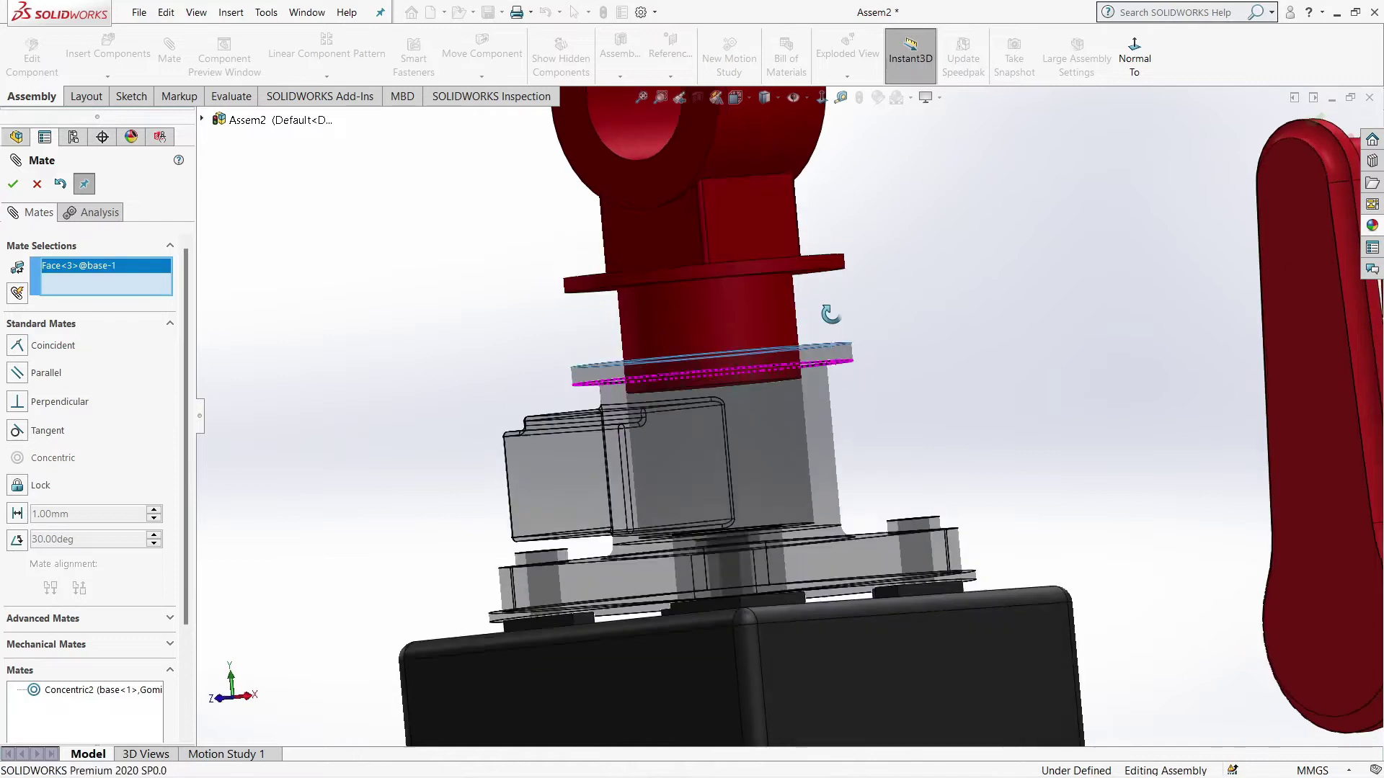
{"action": "middle_click_drag", "start_coordinate": [820, 322], "coordinate": [816, 274]}
{"action": "left_click", "coordinate": [814, 297]}
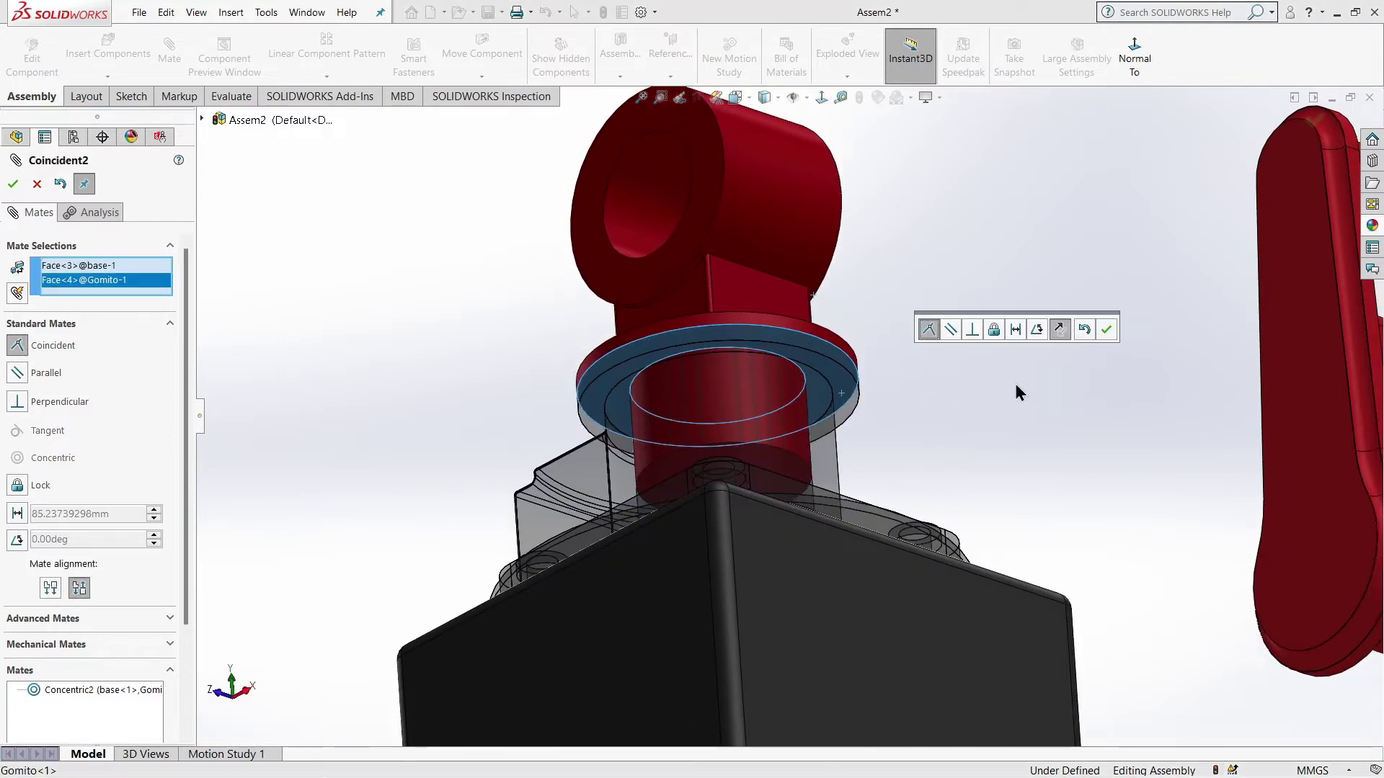
{"action": "left_click", "coordinate": [1108, 331]}
{"action": "scroll", "coordinate": [988, 431], "scroll_direction": "up", "scroll_amount": 5}
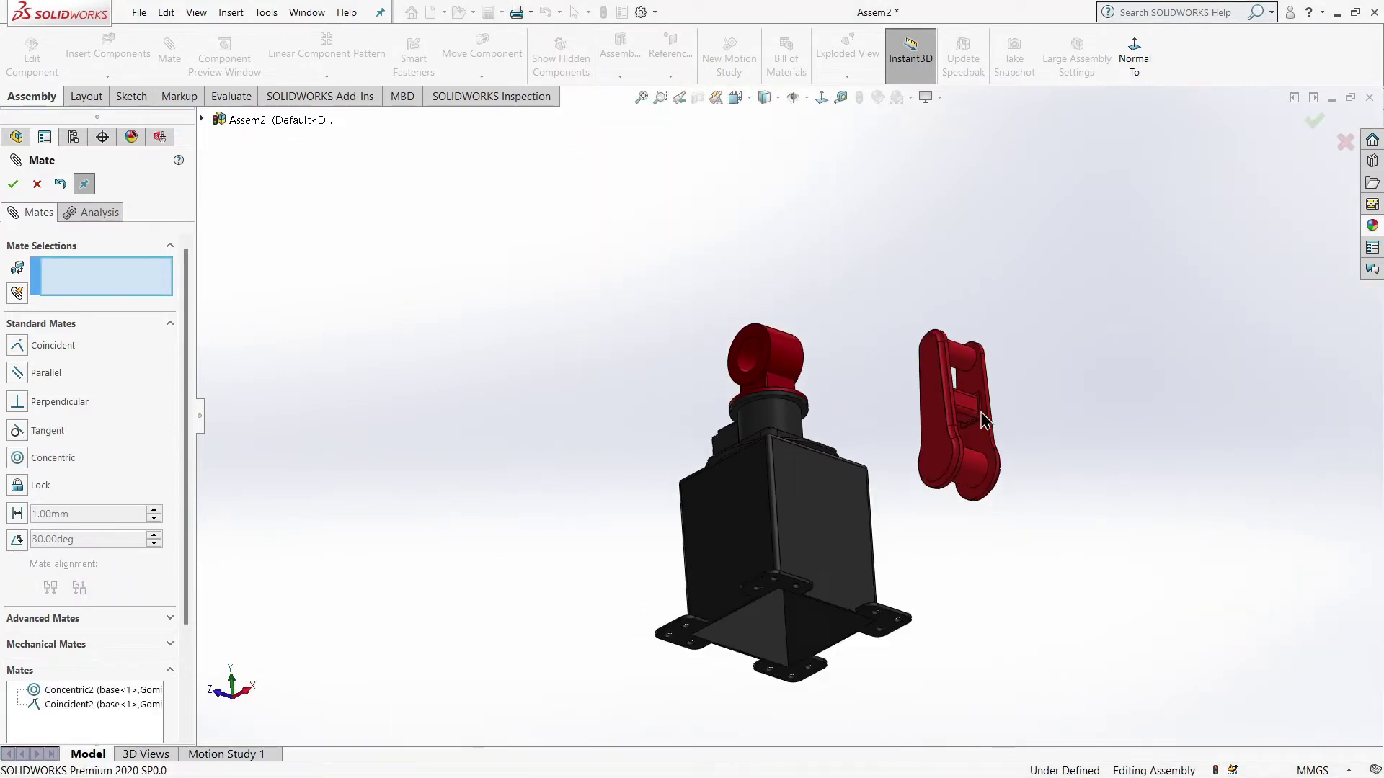
{"action": "scroll", "coordinate": [1009, 461], "scroll_direction": "down", "scroll_amount": 3}
{"action": "scroll", "coordinate": [921, 416], "scroll_direction": "down", "scroll_amount": 3}
{"action": "scroll", "coordinate": [914, 464], "scroll_direction": "down", "scroll_amount": 2}
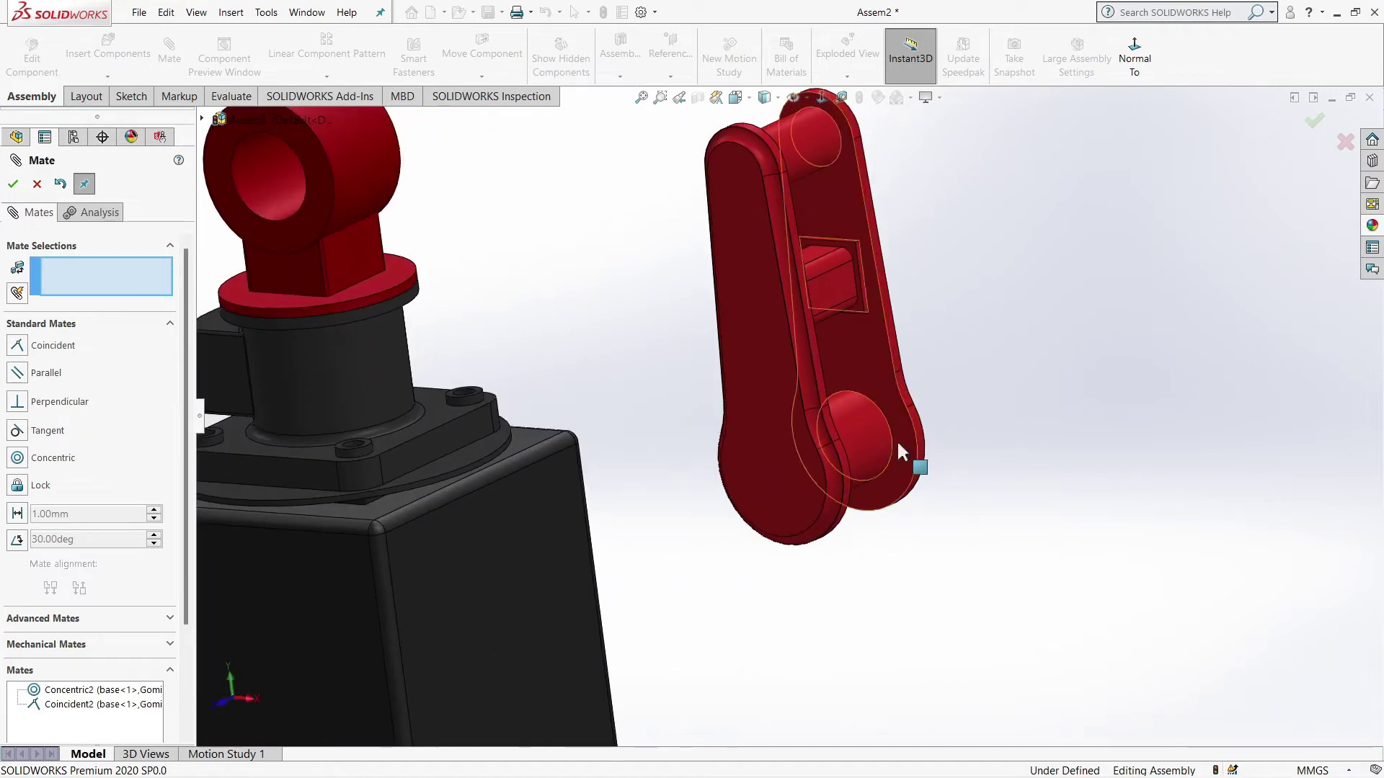
Step: Mate the spalla arm's lower bore concentric to Gomito's hole (Concentric3)
{"action": "left_click", "coordinate": [864, 448]}
{"action": "left_click", "coordinate": [271, 178]}
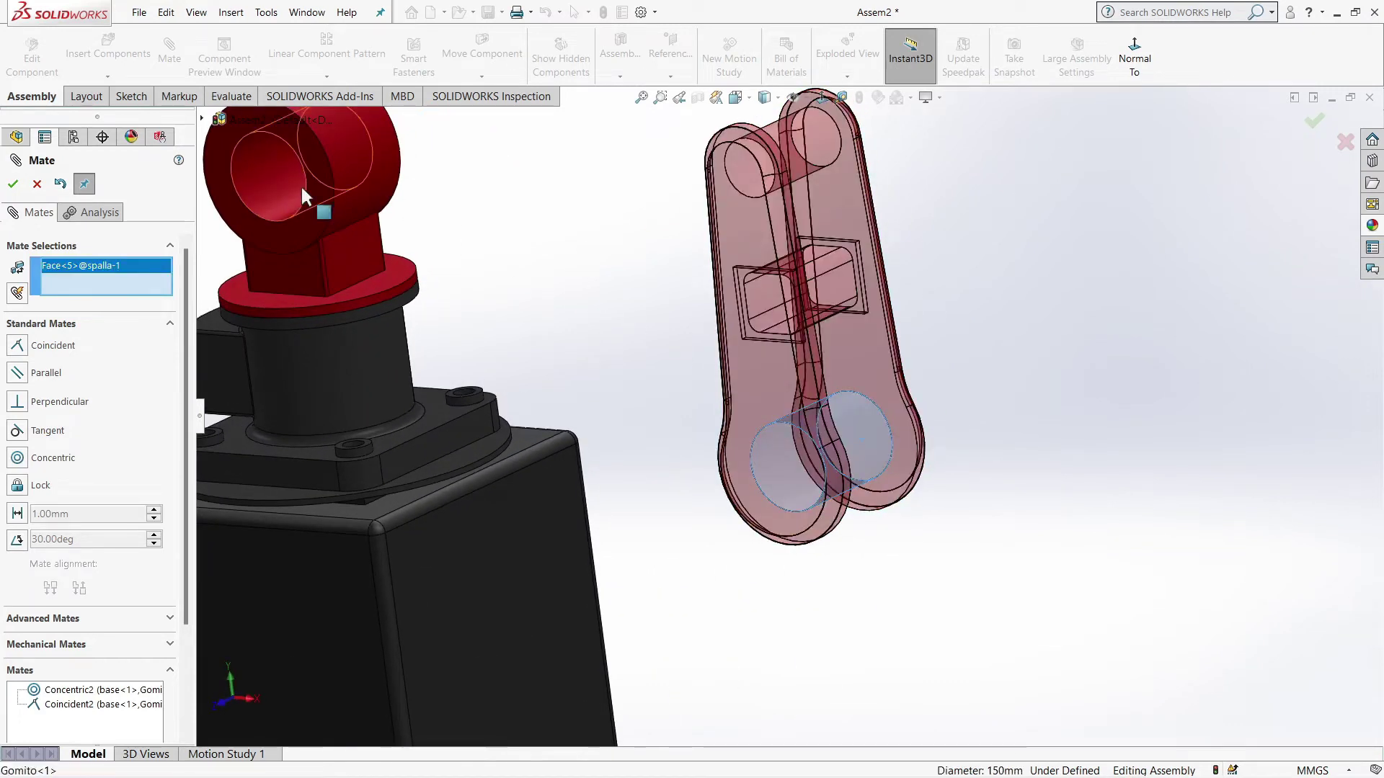
{"action": "left_click", "coordinate": [522, 231]}
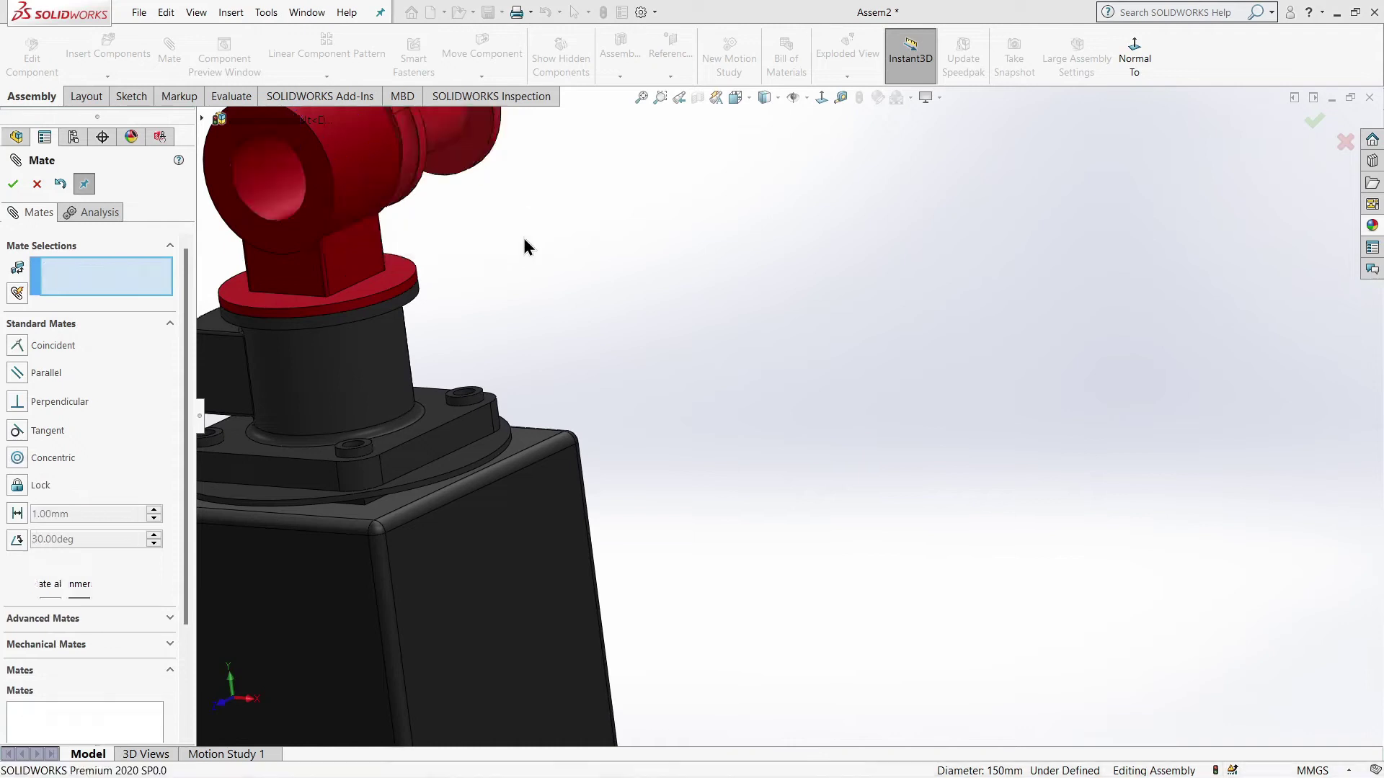
{"action": "scroll", "coordinate": [541, 229], "scroll_direction": "up", "scroll_amount": 3}
{"action": "middle_click_drag", "start_coordinate": [559, 228], "coordinate": [421, 346]}
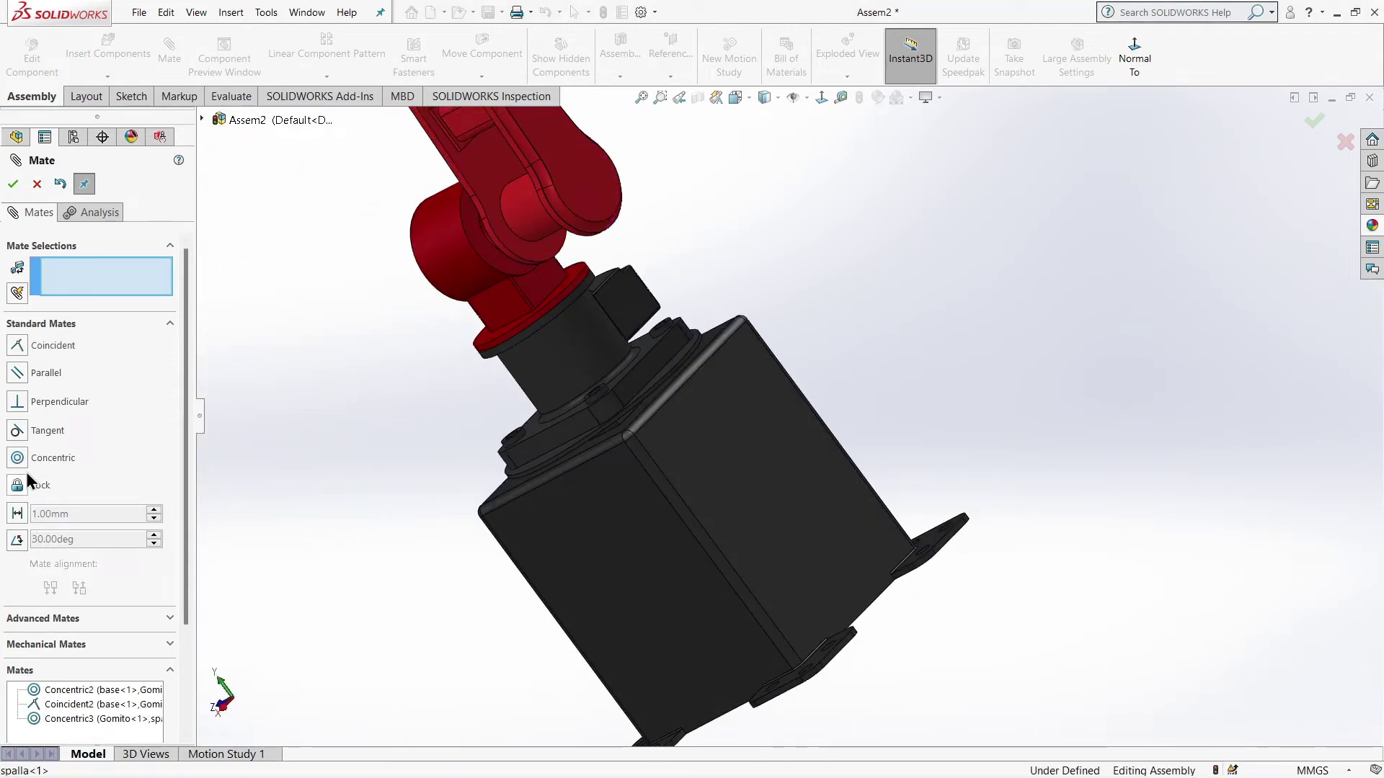
Step: Add a Width mate centring Gomito's two tab faces between the spalla arm's faces
{"action": "left_click", "coordinate": [61, 620]}
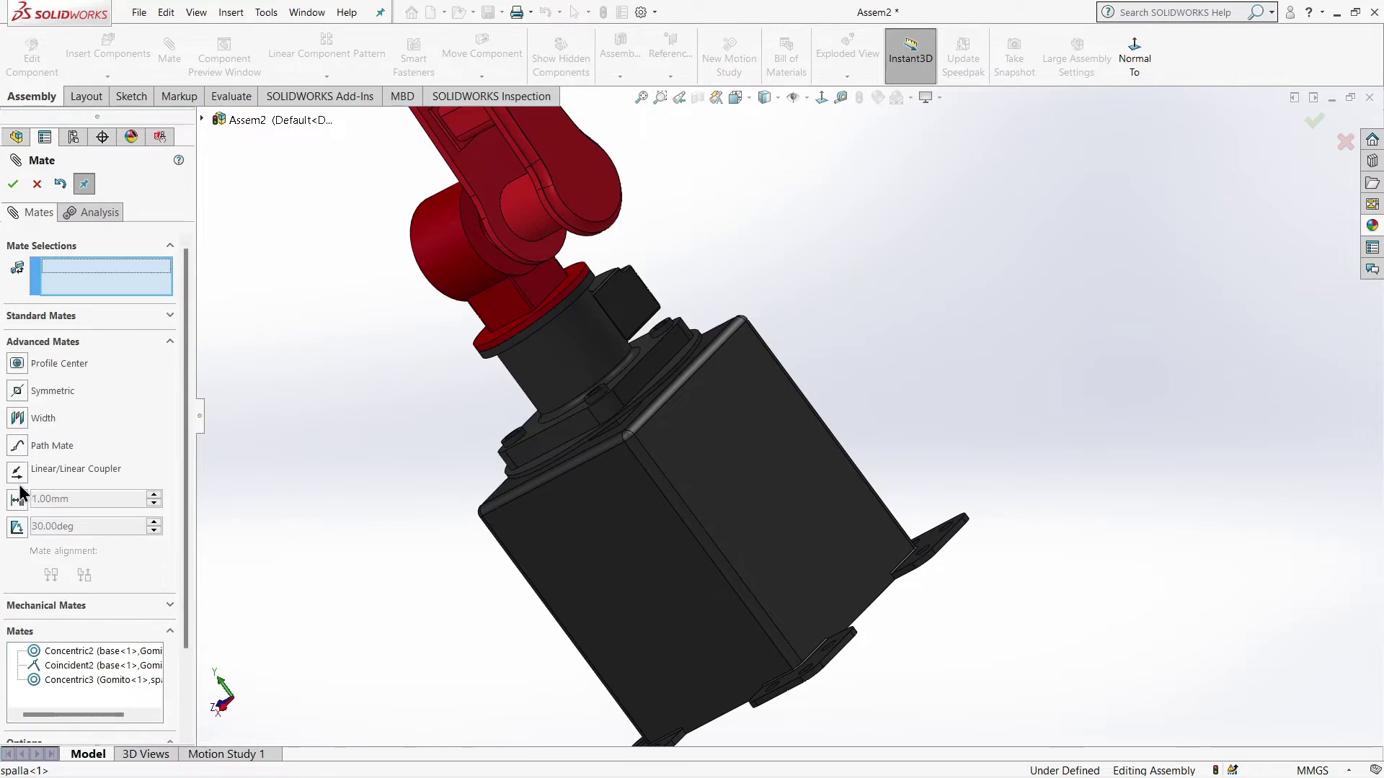
{"action": "left_click", "coordinate": [19, 427]}
{"action": "mouse_move", "coordinate": [335, 428]}
{"action": "middle_mouse_down"}
{"action": "mouse_move", "coordinate": [499, 232]}
{"action": "mouse_move", "coordinate": [576, 209]}
{"action": "mouse_move", "coordinate": [616, 156]}
{"action": "middle_mouse_up"}
{"action": "left_click", "coordinate": [503, 166]}
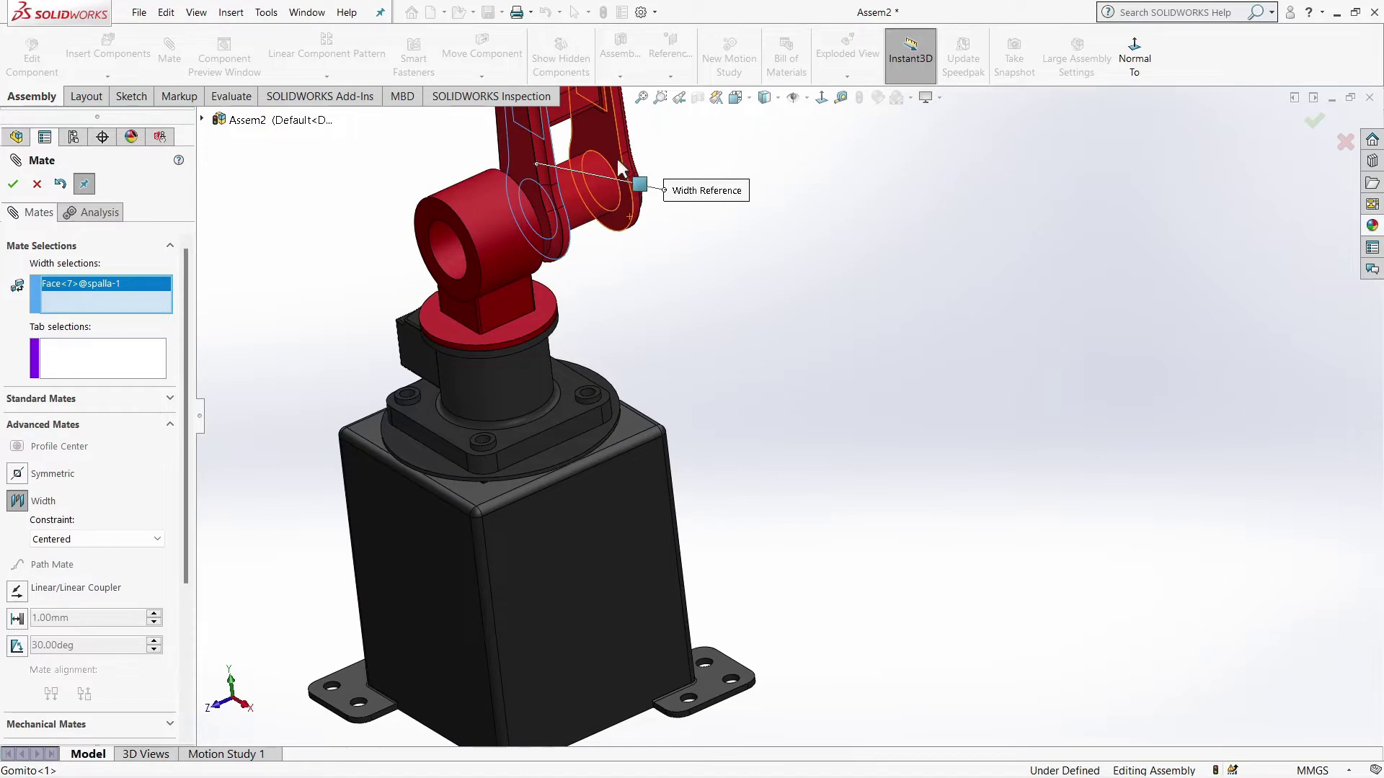
{"action": "left_click", "coordinate": [585, 184]}
{"action": "left_click", "coordinate": [465, 243]}
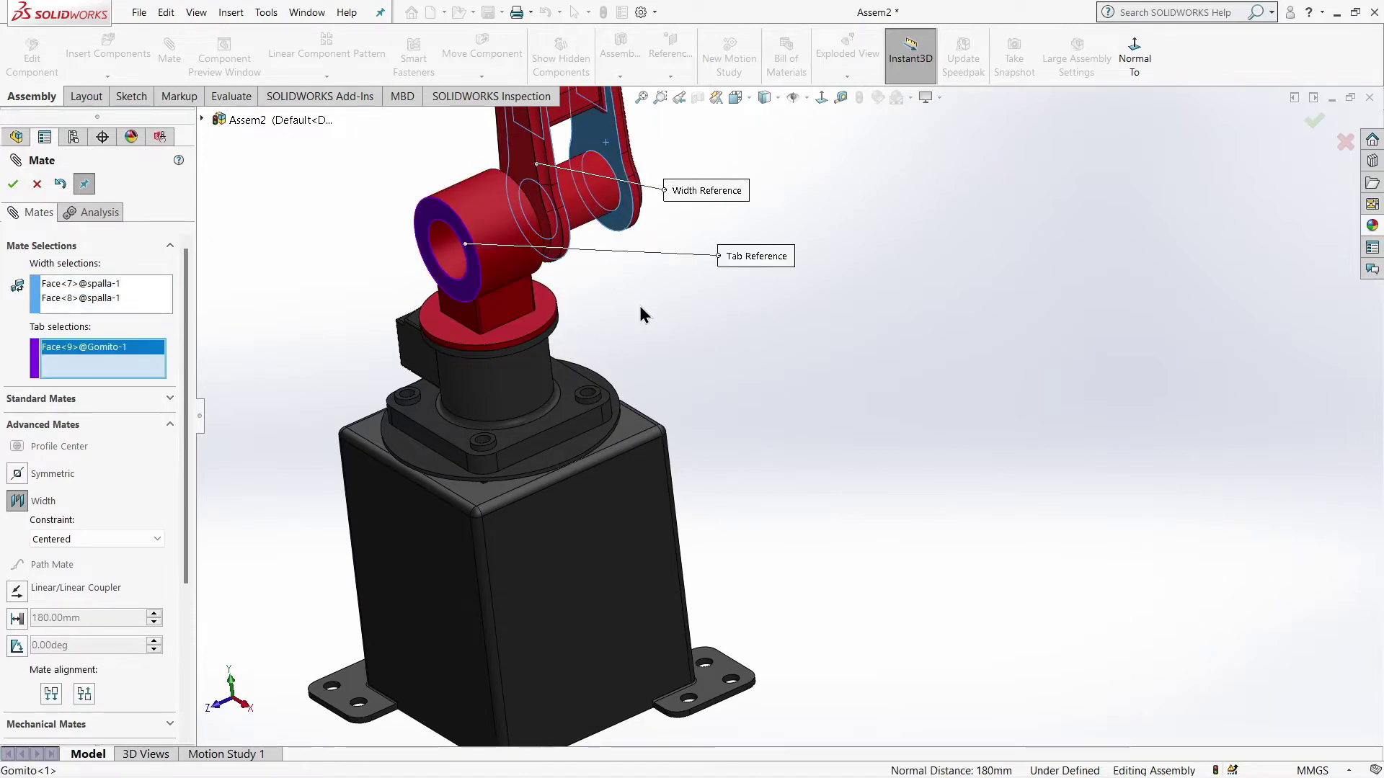
{"action": "middle_click_drag", "start_coordinate": [638, 306], "coordinate": [536, 339]}
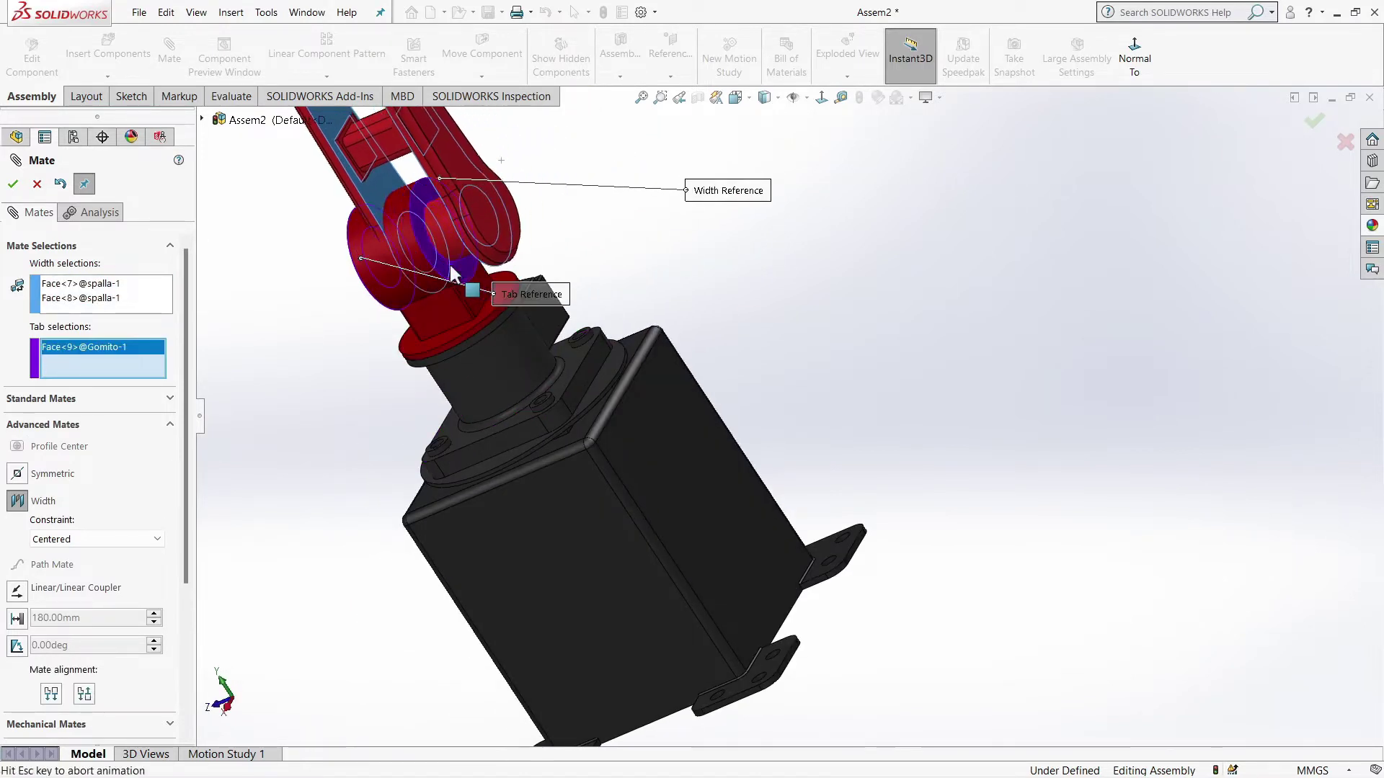
{"action": "left_click", "coordinate": [448, 317]}
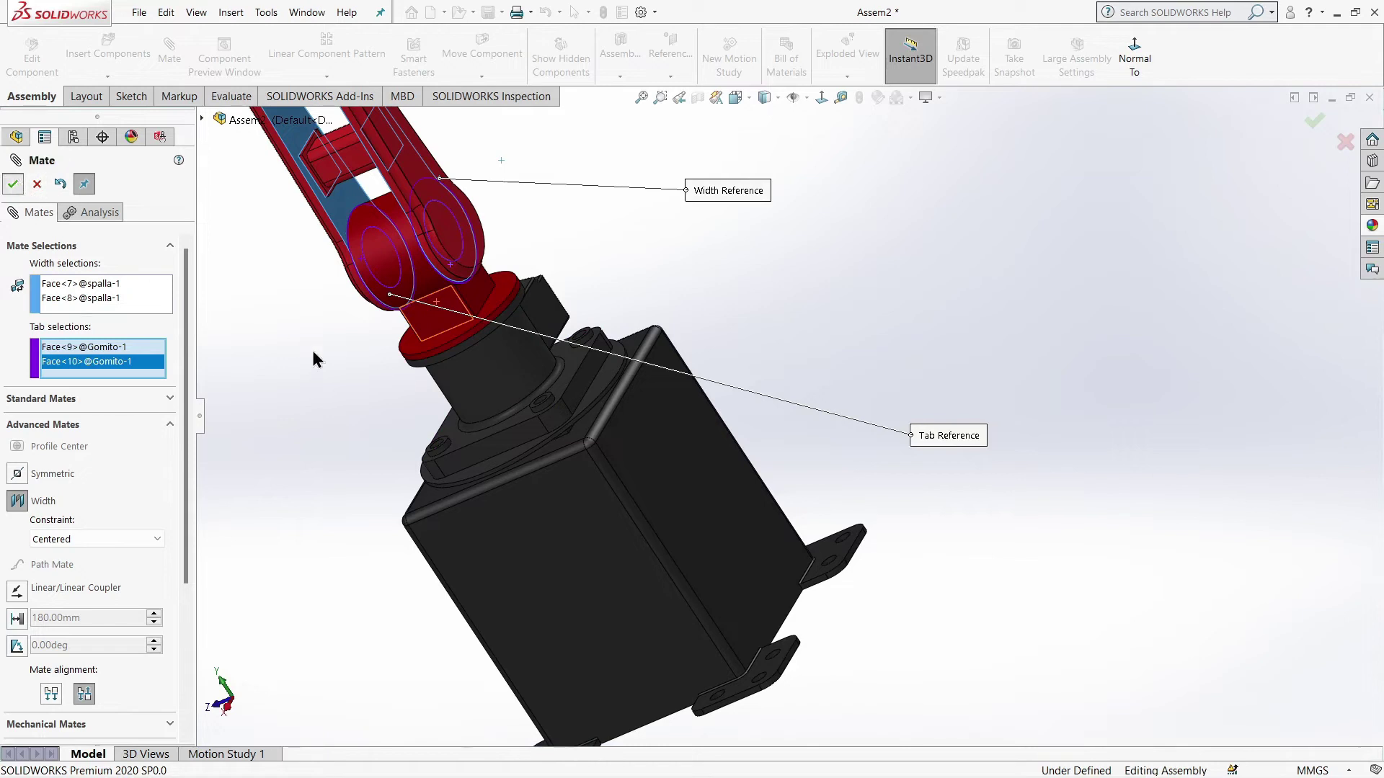
{"action": "key", "text": "Return"}
{"action": "scroll", "coordinate": [513, 313], "scroll_direction": "up", "scroll_amount": 3}
{"action": "mouse_move", "coordinate": [513, 312]}
{"action": "middle_mouse_down"}
{"action": "mouse_move", "coordinate": [717, 269]}
{"action": "mouse_move", "coordinate": [733, 338]}
{"action": "mouse_move", "coordinate": [679, 346]}
{"action": "middle_mouse_up"}
{"action": "left_click", "coordinate": [14, 184]}
{"action": "mouse_move", "coordinate": [617, 211]}
{"action": "left_mouse_down"}
{"action": "mouse_move", "coordinate": [670, 242]}
{"action": "mouse_move", "coordinate": [599, 259]}
{"action": "left_mouse_up"}
Step: Fix the la base component in place
{"action": "left_click", "coordinate": [600, 264]}
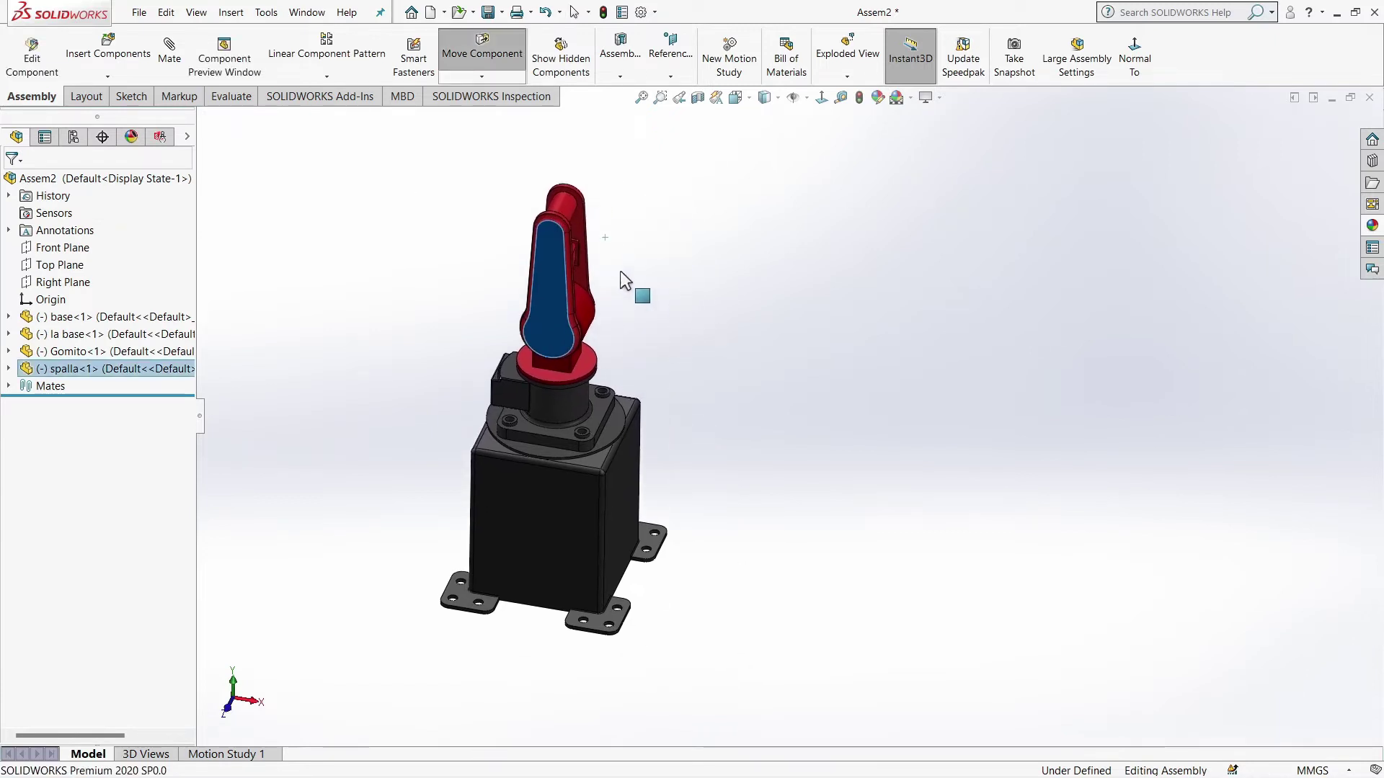
{"action": "scroll", "coordinate": [631, 296], "scroll_direction": "down", "scroll_amount": 3}
{"action": "right_click", "coordinate": [555, 260]}
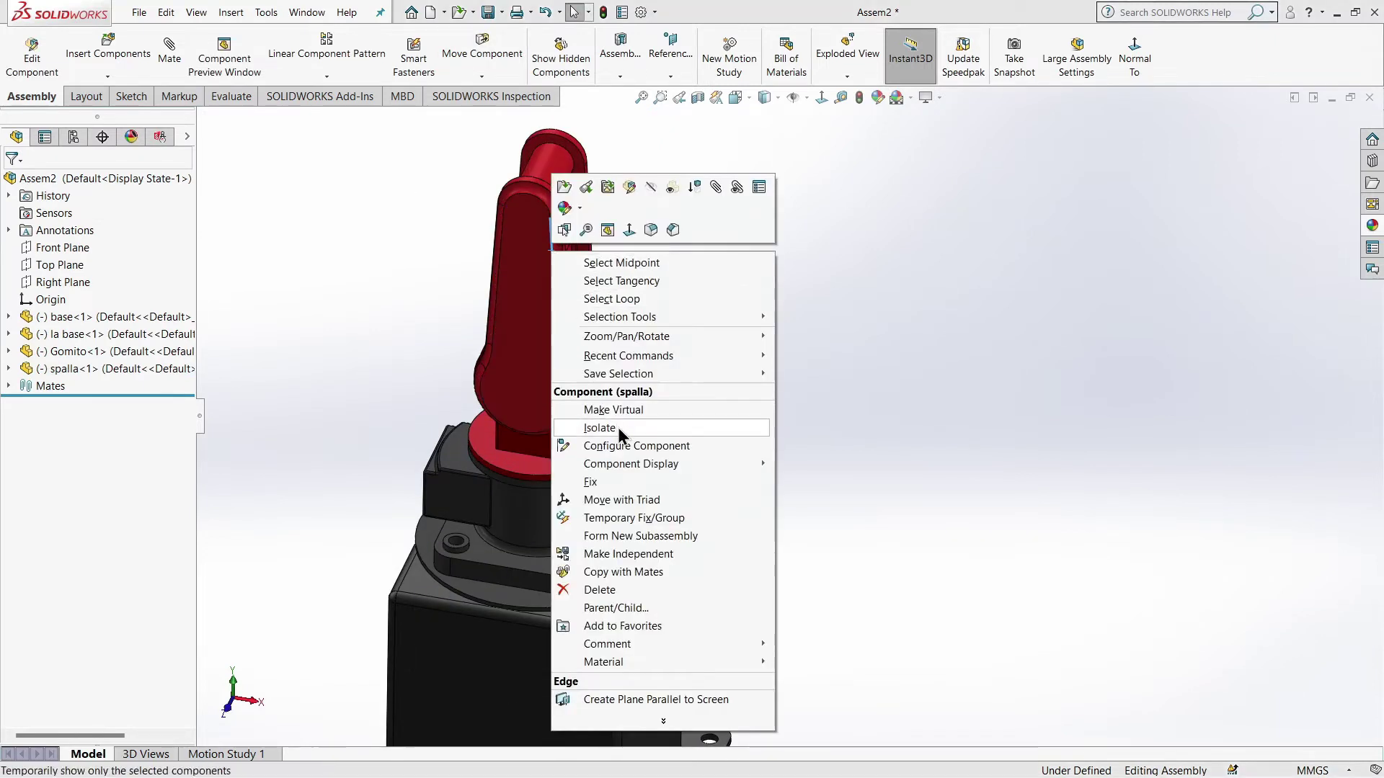
{"action": "left_click", "coordinate": [833, 443]}
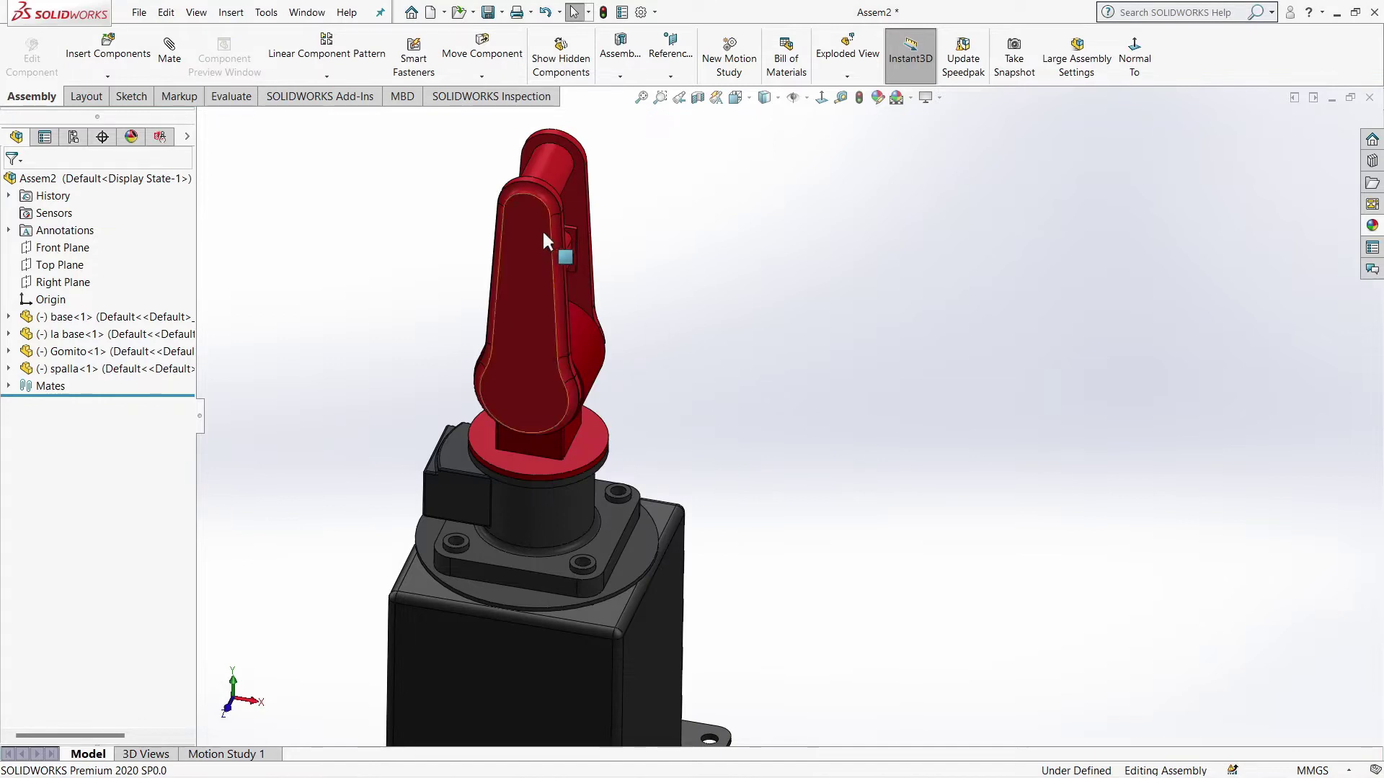
{"action": "left_click_drag", "start_coordinate": [545, 235], "coordinate": [583, 621]}
{"action": "right_click", "coordinate": [576, 660]}
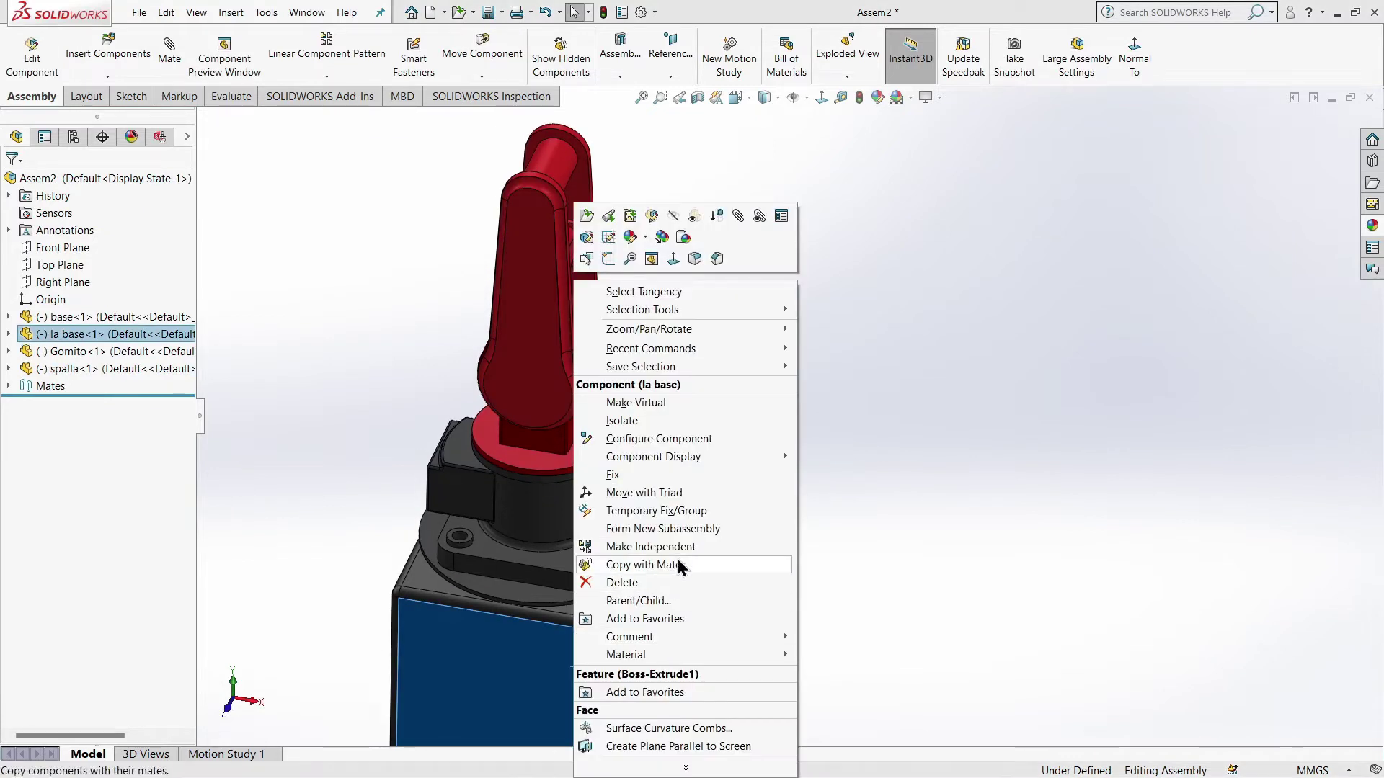
{"action": "left_click", "coordinate": [633, 476]}
Step: Swing the spalla arm back and forth into a tilted pose
{"action": "mouse_move", "coordinate": [538, 246]}
{"action": "left_mouse_down"}
{"action": "mouse_move", "coordinate": [728, 365]}
{"action": "mouse_move", "coordinate": [624, 271]}
{"action": "mouse_move", "coordinate": [612, 297]}
{"action": "mouse_move", "coordinate": [747, 414]}
{"action": "mouse_move", "coordinate": [649, 487]}
{"action": "left_mouse_up"}
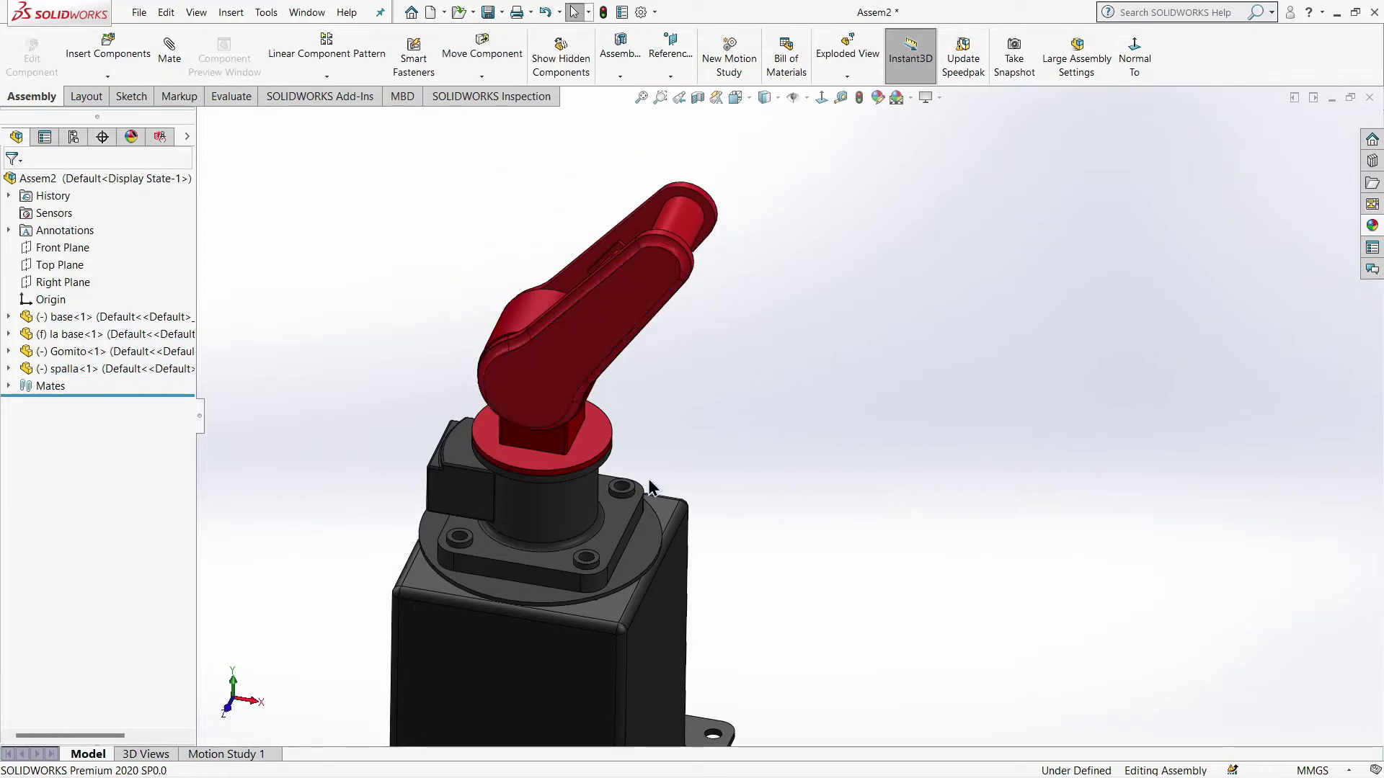
{"action": "scroll", "coordinate": [702, 365], "scroll_direction": "up", "scroll_amount": 3}
{"action": "mouse_move", "coordinate": [684, 361]}
{"action": "left_mouse_down"}
{"action": "mouse_move", "coordinate": [568, 418]}
{"action": "mouse_move", "coordinate": [646, 410]}
{"action": "mouse_move", "coordinate": [637, 432]}
{"action": "left_mouse_up"}
{"action": "right_click", "coordinate": [637, 433]}
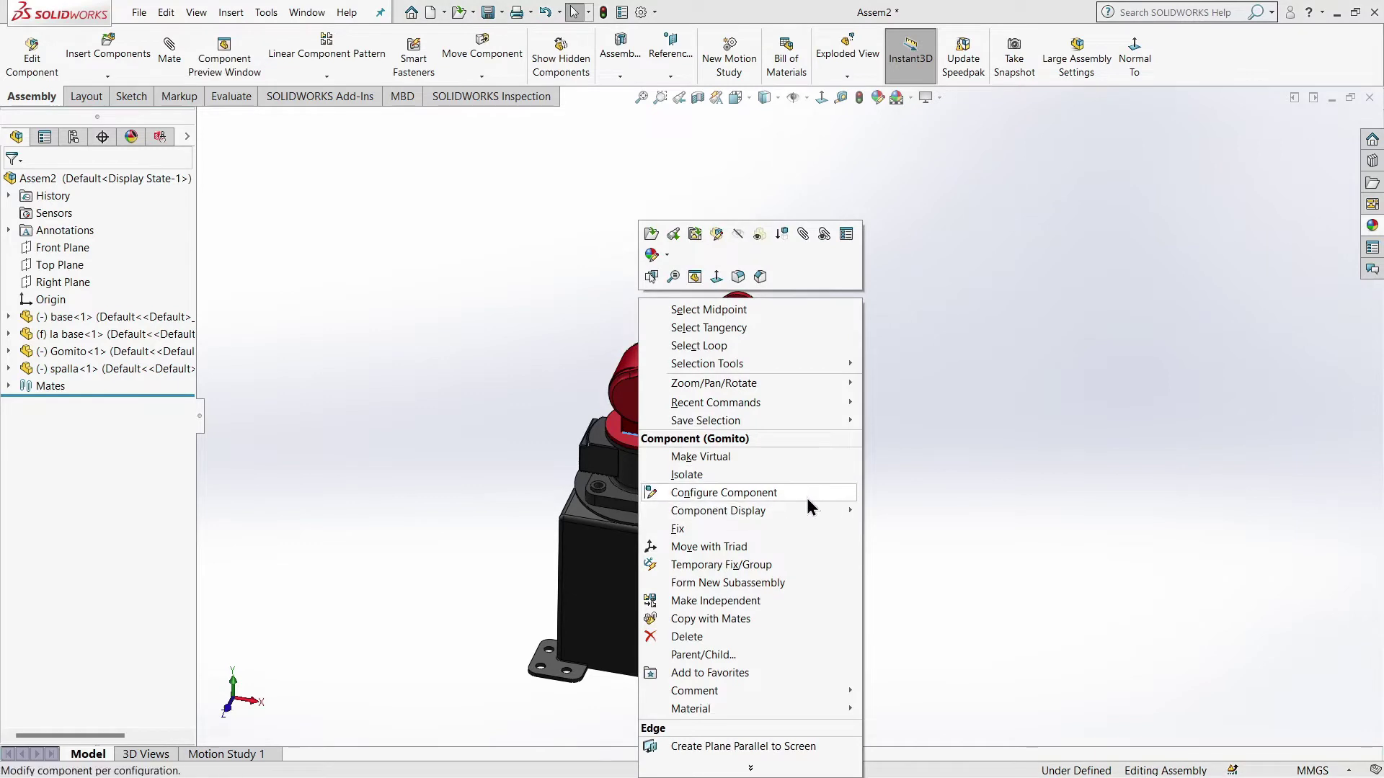
{"action": "left_click", "coordinate": [1006, 472]}
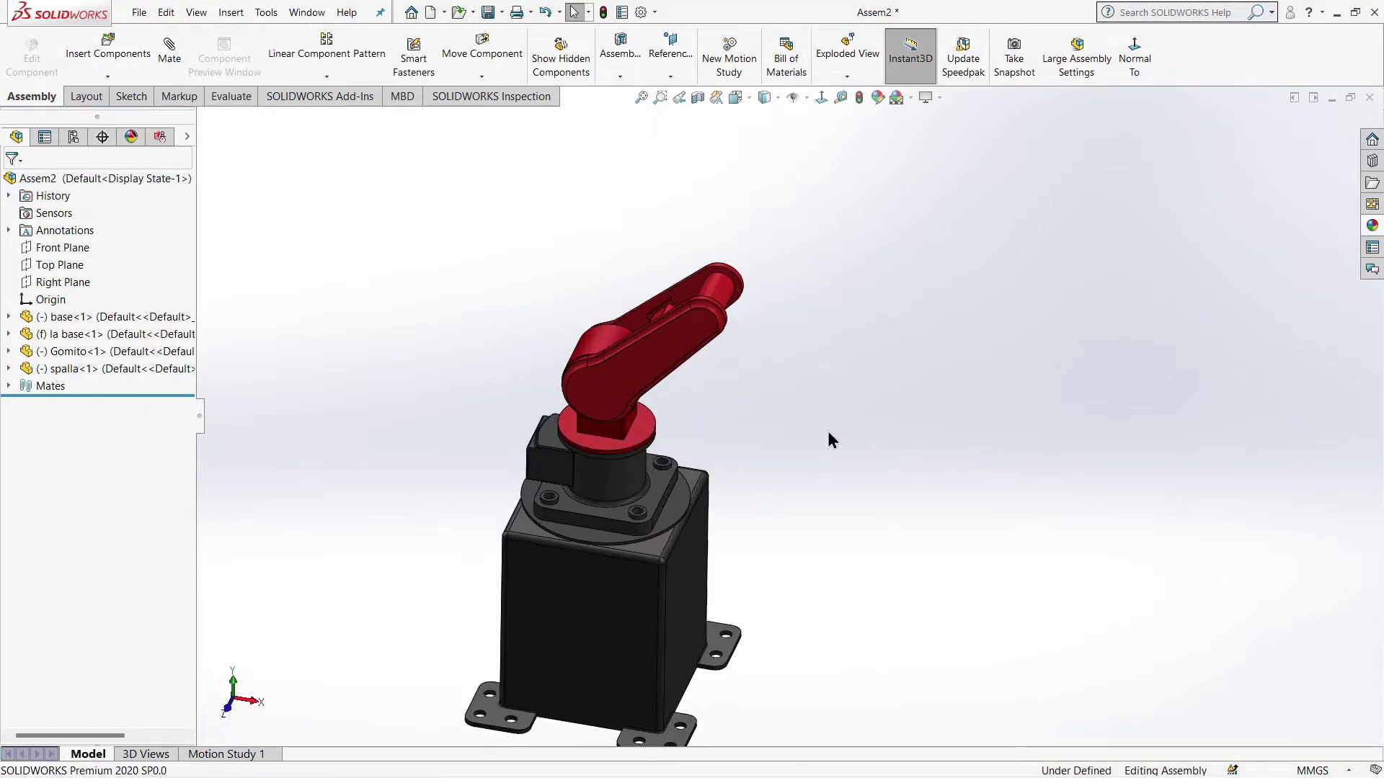
{"action": "mouse_move", "coordinate": [800, 444]}
{"action": "middle_mouse_down"}
{"action": "mouse_move", "coordinate": [828, 429]}
{"action": "mouse_move", "coordinate": [828, 447]}
{"action": "mouse_move", "coordinate": [807, 415]}
{"action": "middle_mouse_up"}
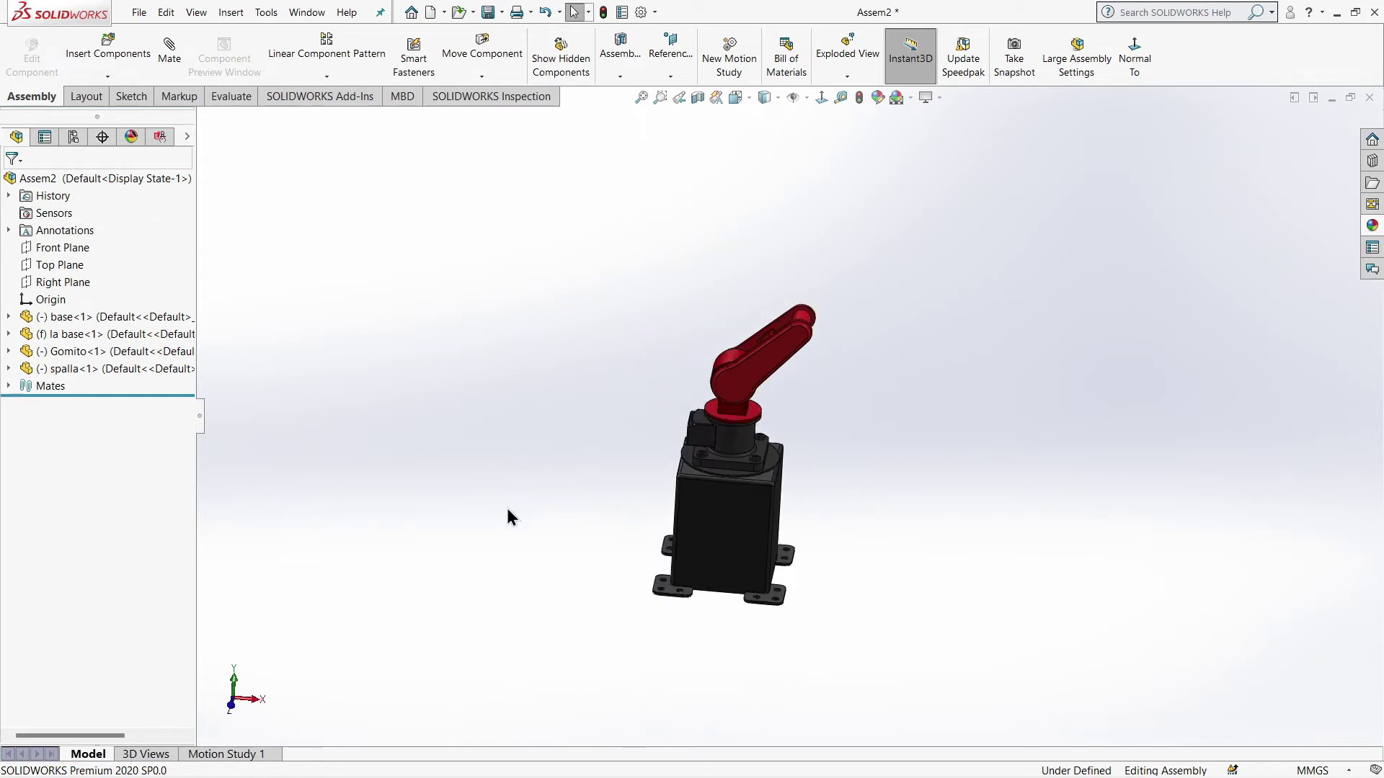
Step: Insert the boccola, Braccio, pistola and polso parts and place them beside the robot
{"action": "left_click", "coordinate": [116, 50]}
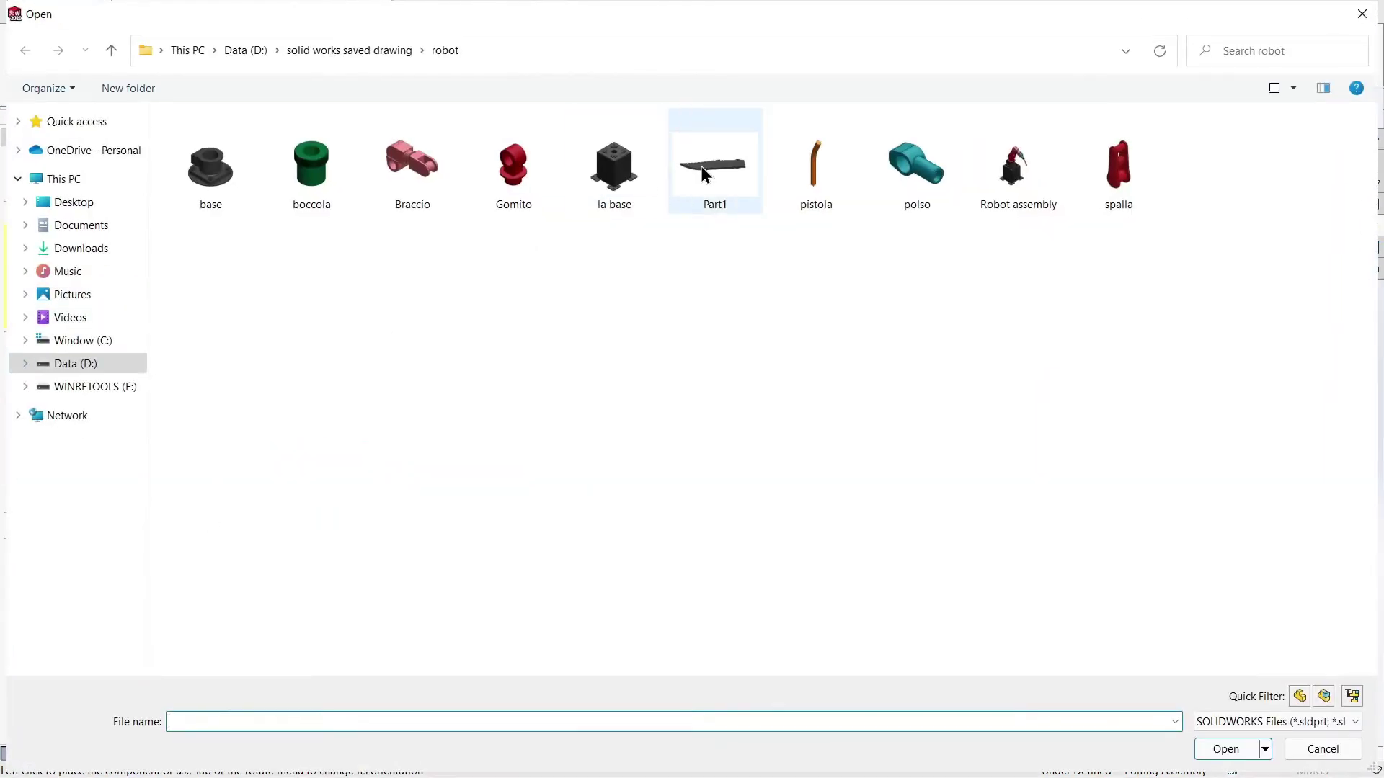
{"action": "left_click", "coordinate": [311, 173]}
{"action": "left_click", "coordinate": [418, 194], "text": "ctrl"}
{"action": "left_click", "coordinate": [816, 173], "text": "ctrl"}
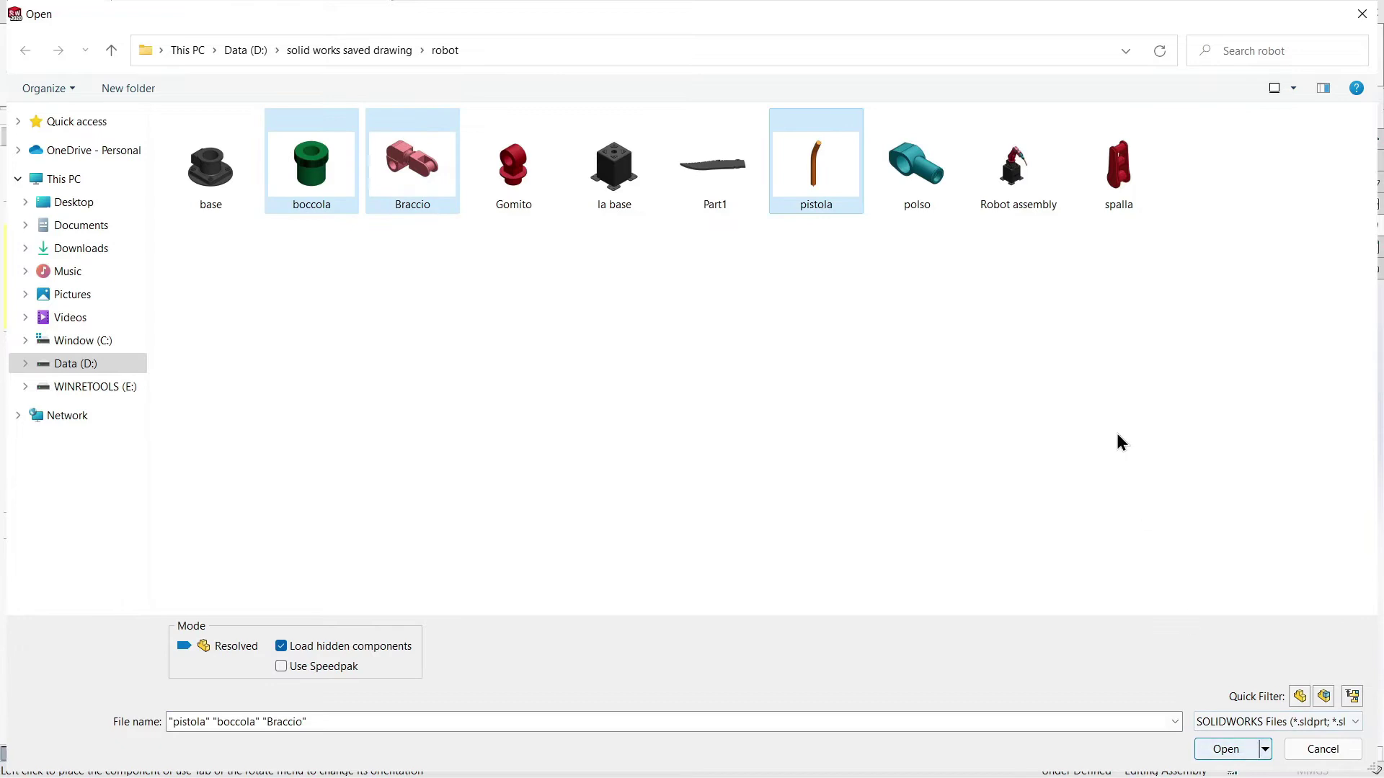
{"action": "left_click", "coordinate": [936, 171], "text": "ctrl"}
{"action": "left_click", "coordinate": [1242, 757]}
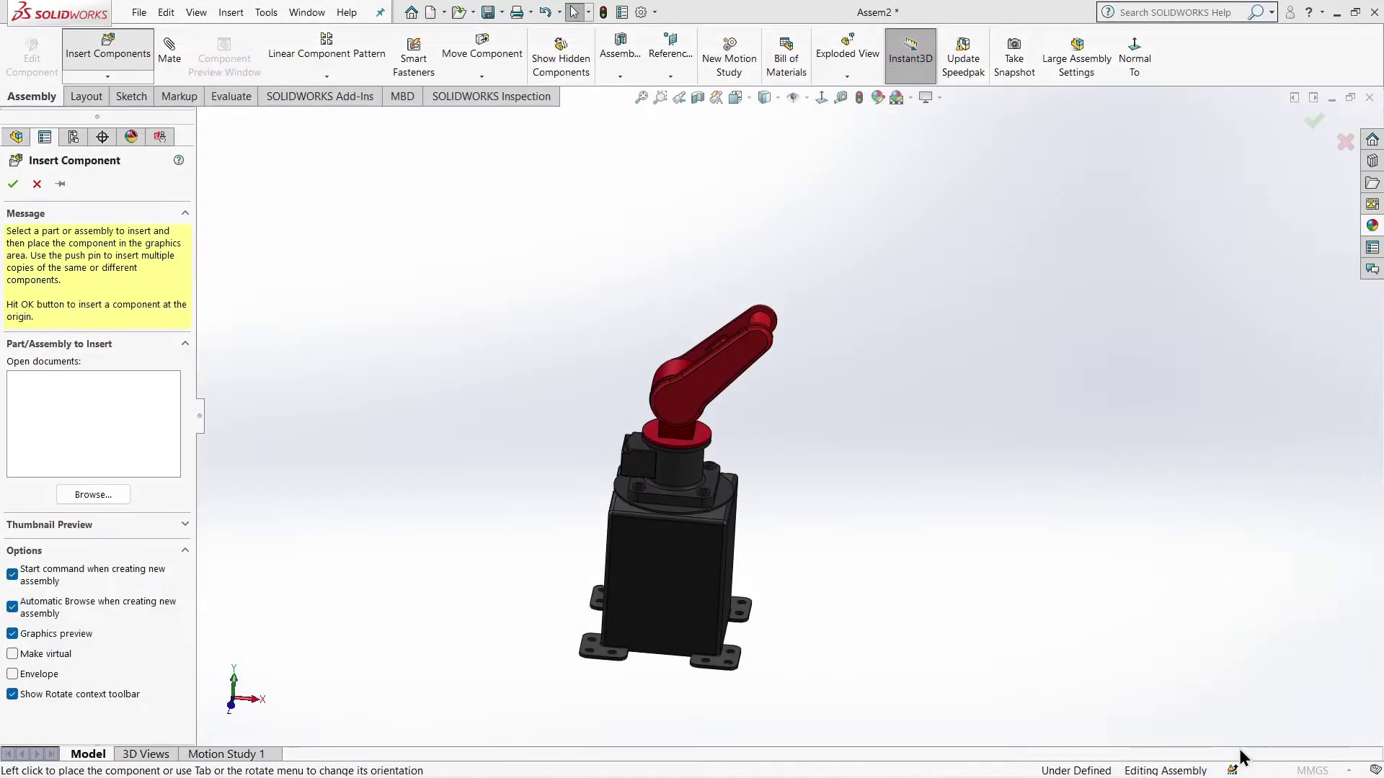
{"action": "left_click", "coordinate": [1090, 364]}
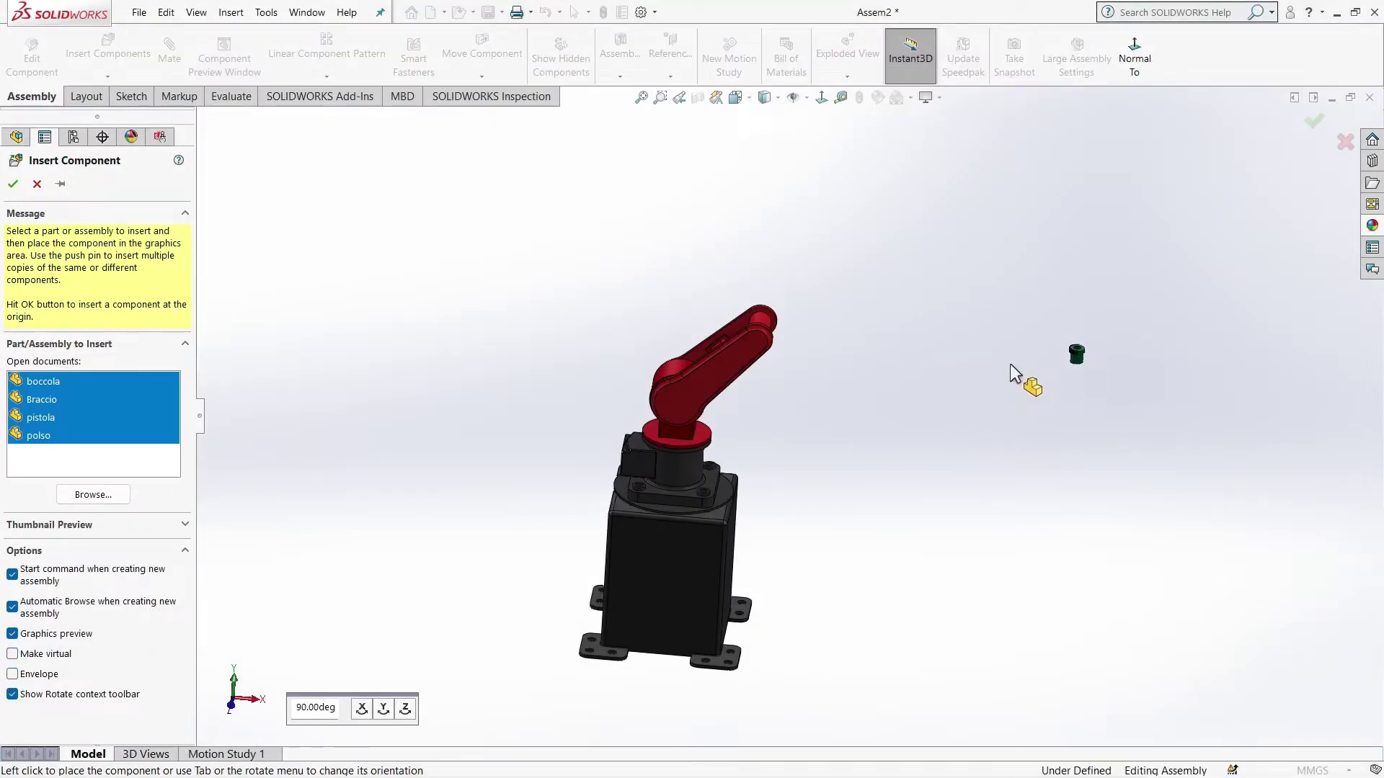
{"action": "left_click", "coordinate": [992, 344]}
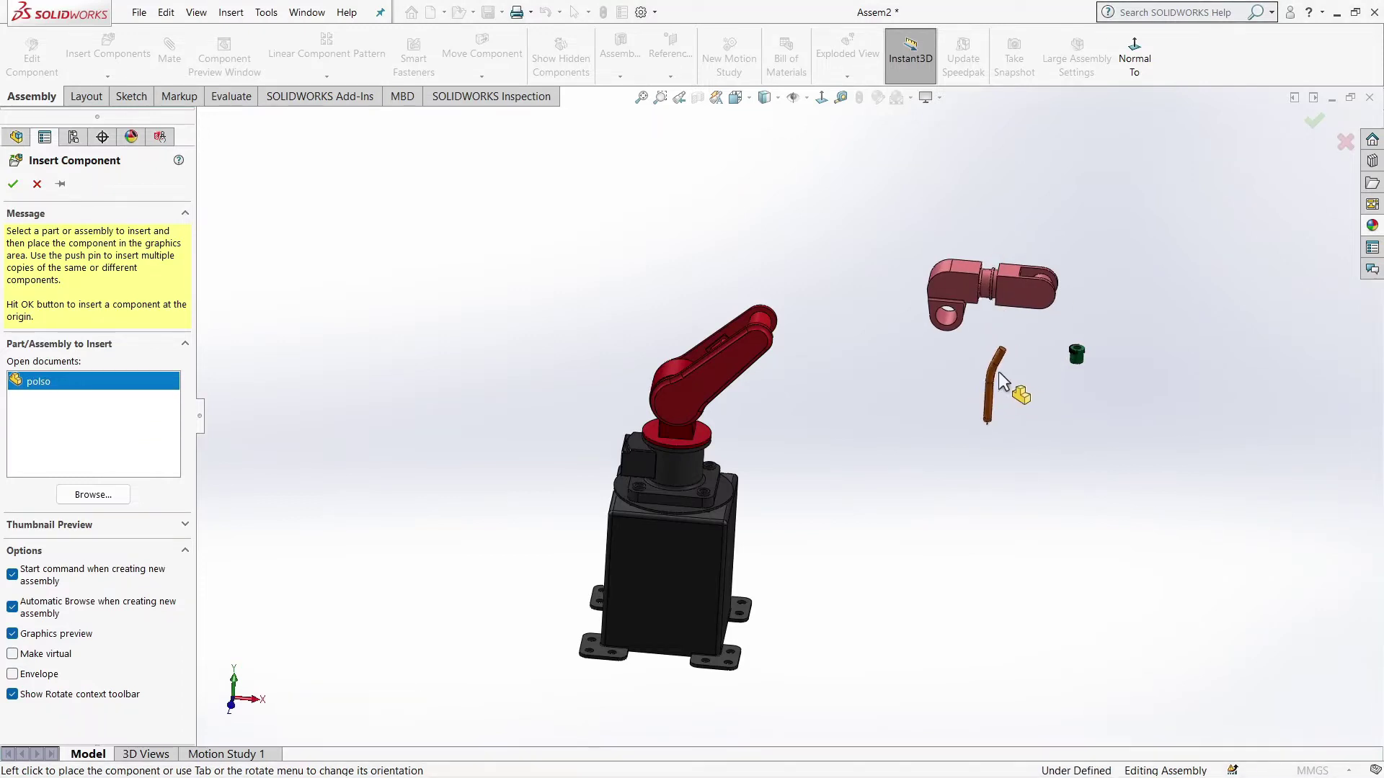
{"action": "left_click", "coordinate": [1108, 426]}
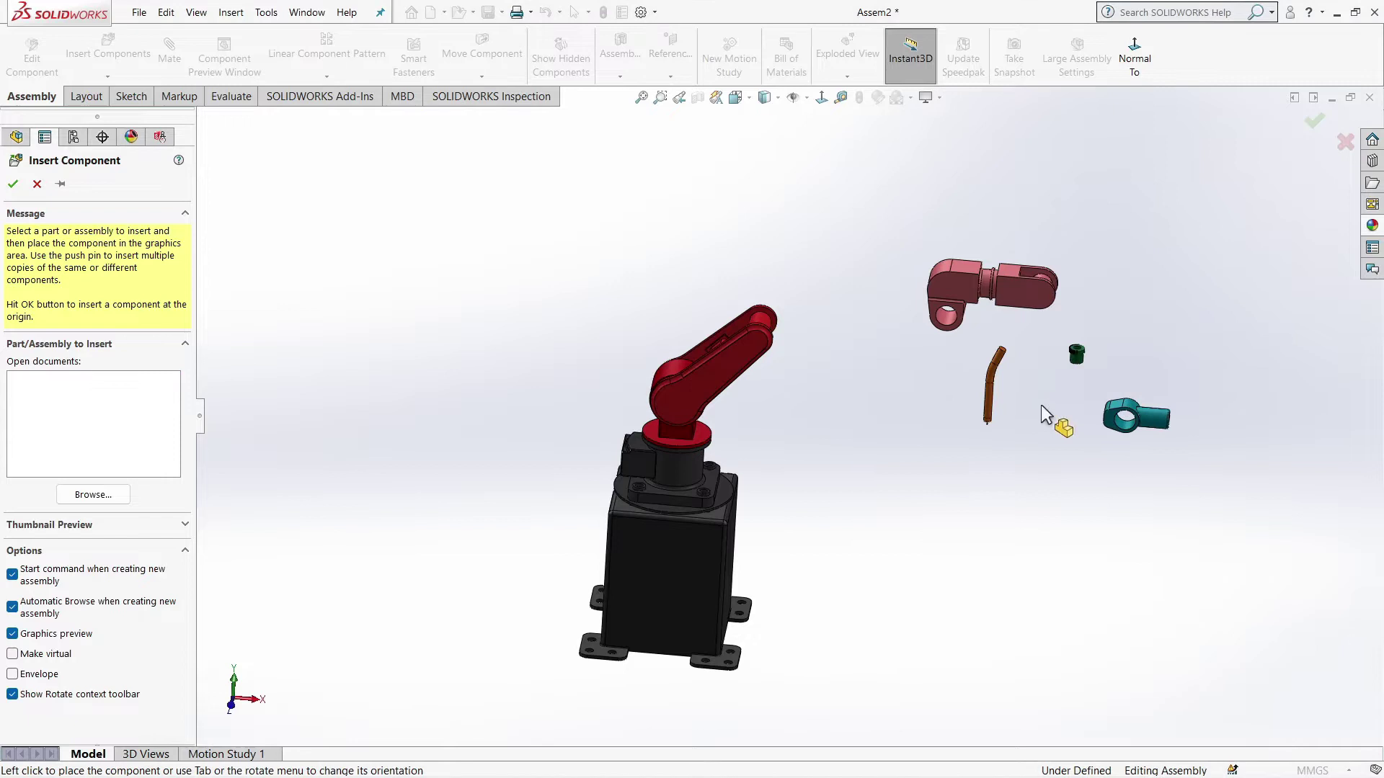
{"action": "scroll", "coordinate": [948, 345], "scroll_direction": "down", "scroll_amount": 3}
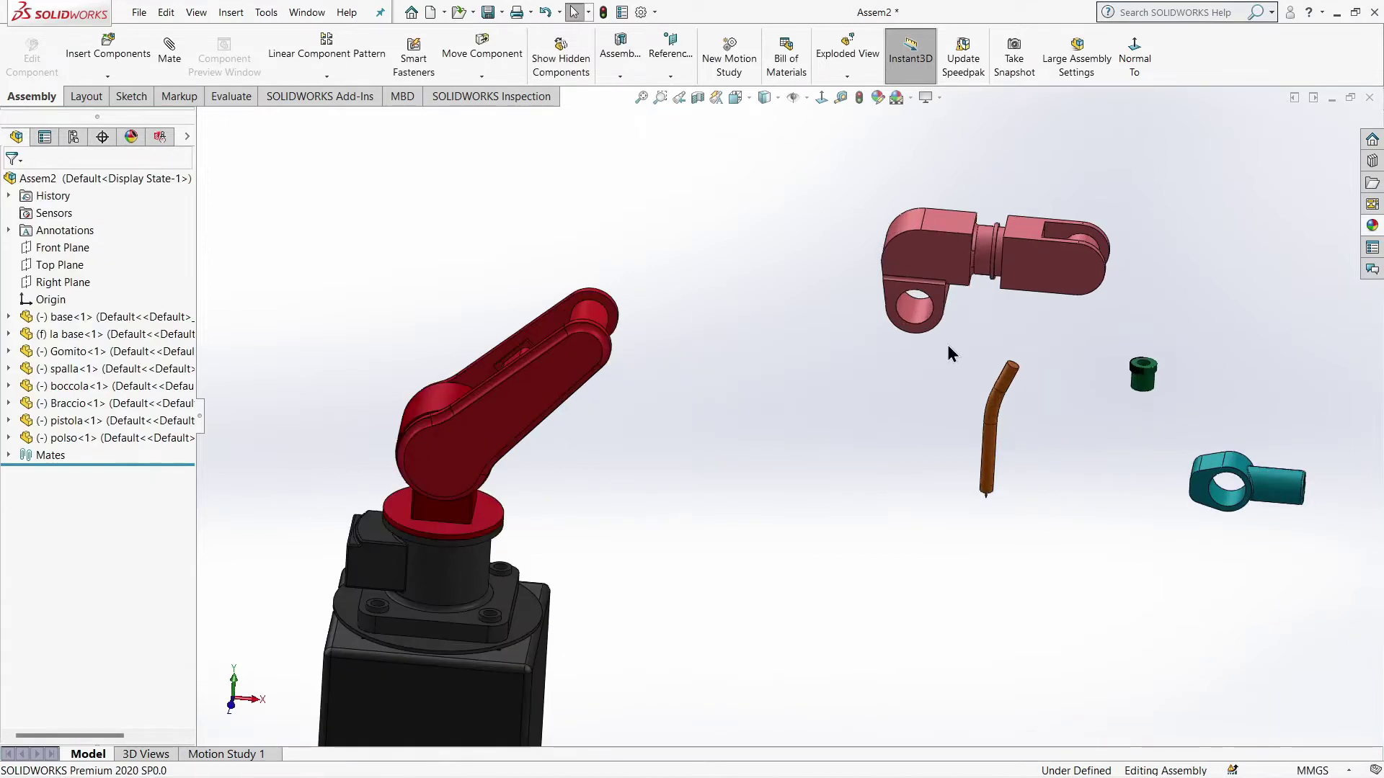
Step: Mate Braccio's hole concentric to the spalla arm's tip (Concentric4)
{"action": "left_click", "coordinate": [912, 308]}
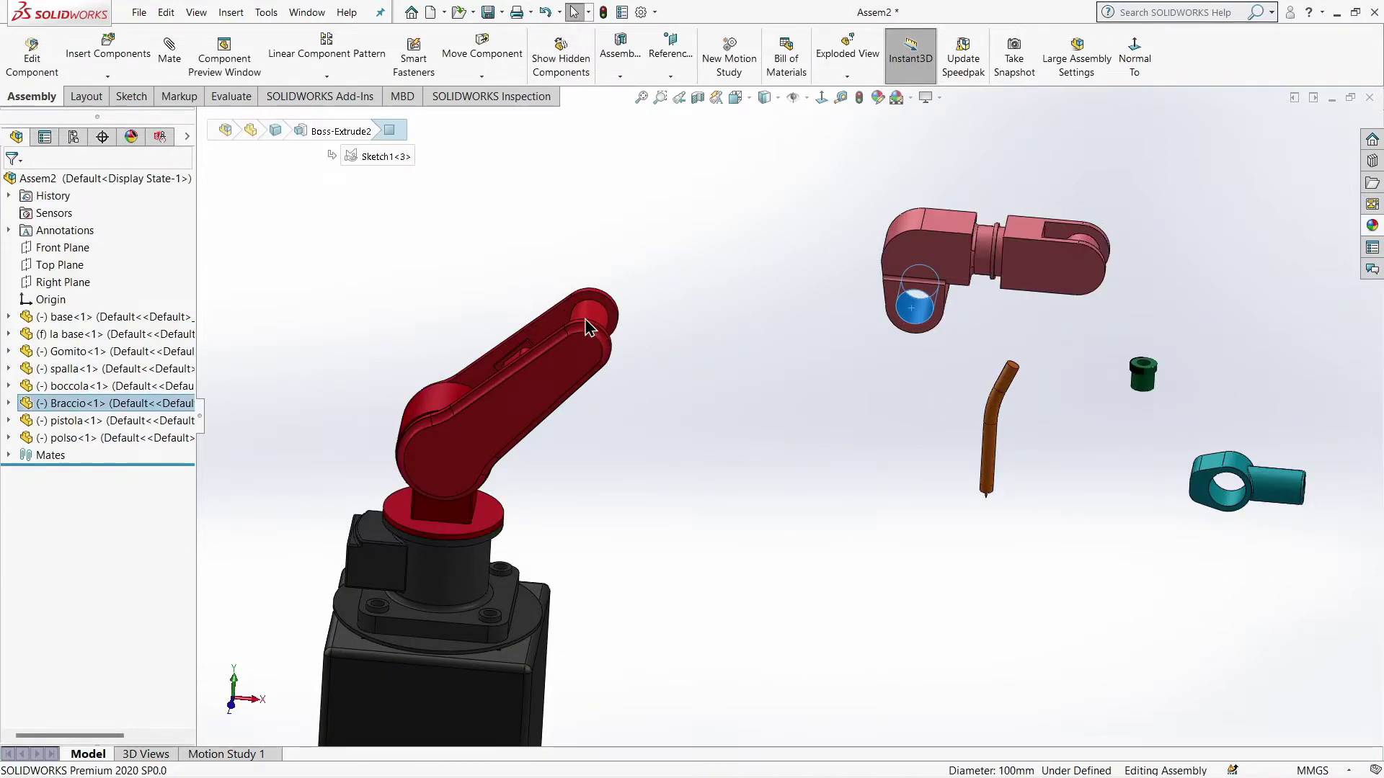
{"action": "key", "text": "m"}
{"action": "left_click", "coordinate": [620, 333]}
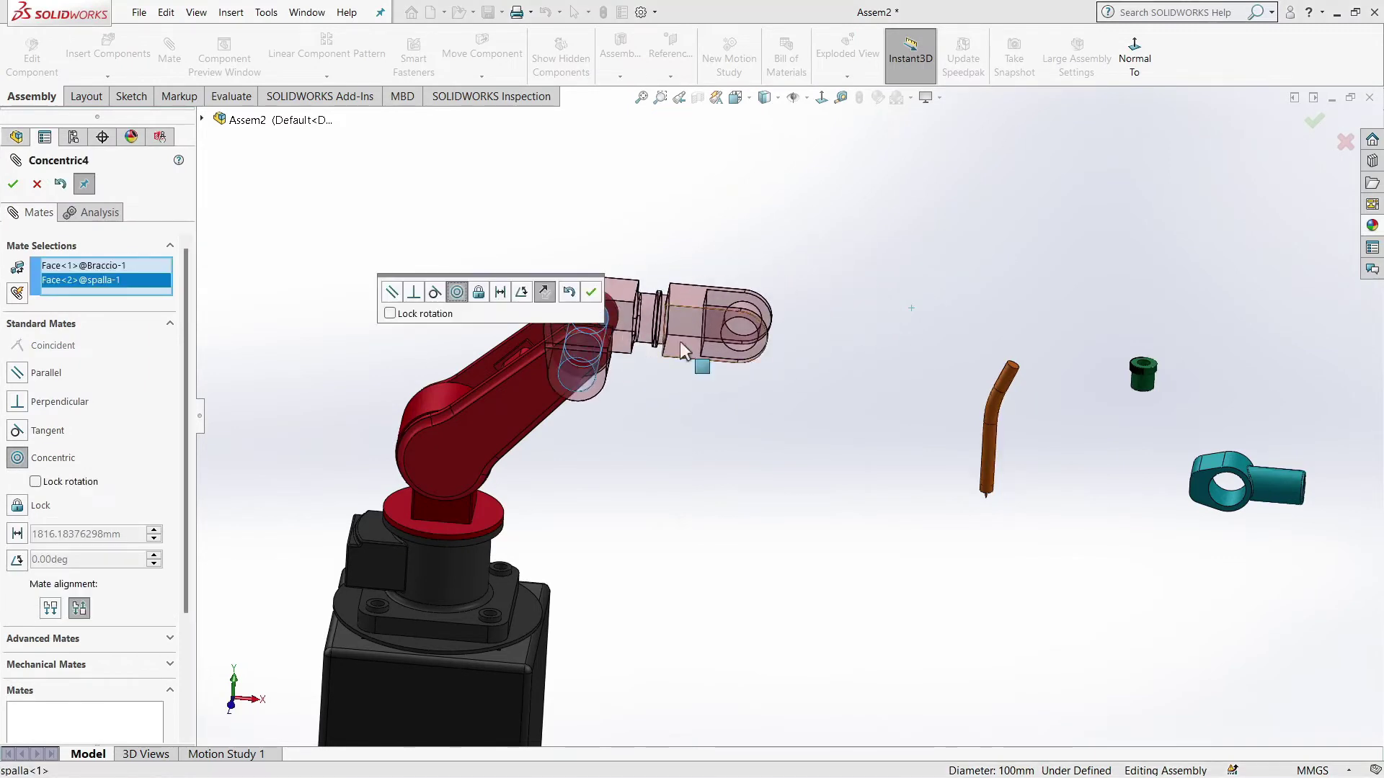
{"action": "key", "text": "Return"}
{"action": "scroll", "coordinate": [671, 402], "scroll_direction": "down", "scroll_amount": 3}
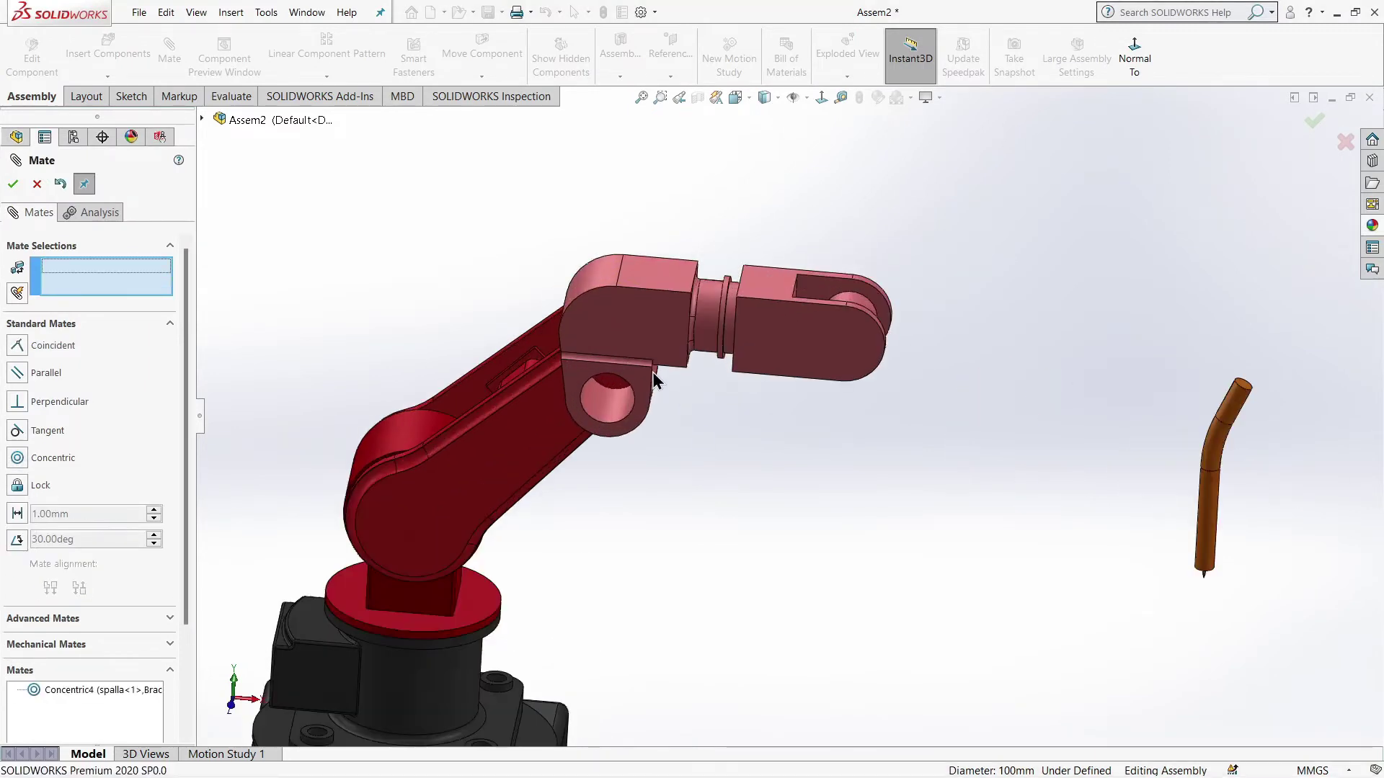
{"action": "scroll", "coordinate": [721, 230], "scroll_direction": "down", "scroll_amount": 2}
{"action": "mouse_move", "coordinate": [724, 219]}
{"action": "left_mouse_down"}
{"action": "mouse_move", "coordinate": [870, 366]}
{"action": "mouse_move", "coordinate": [778, 479]}
{"action": "left_mouse_up"}
{"action": "scroll", "coordinate": [805, 519], "scroll_direction": "up", "scroll_amount": 2}
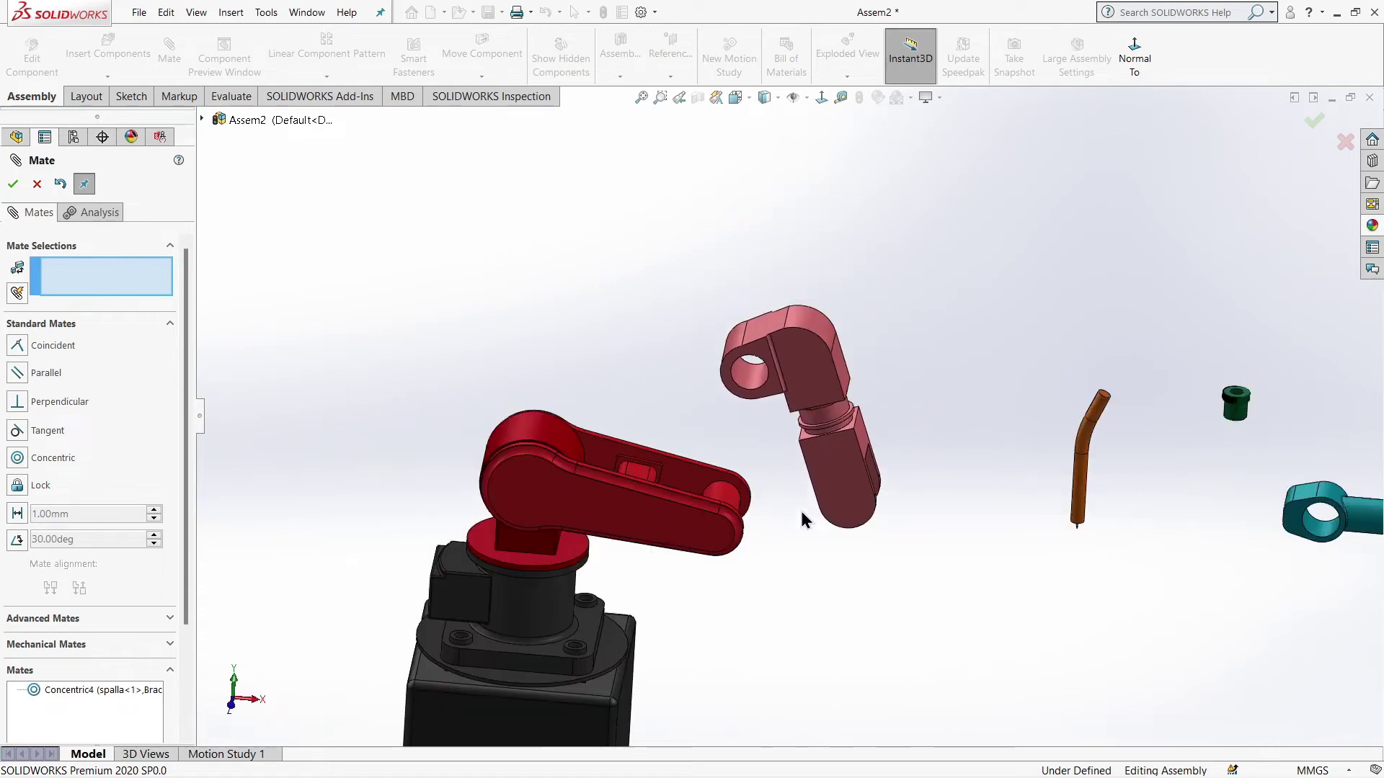
Step: Add a Width mate centring Braccio's tab faces between the spalla arm's faces
{"action": "left_click", "coordinate": [37, 621]}
{"action": "left_click", "coordinate": [16, 419]}
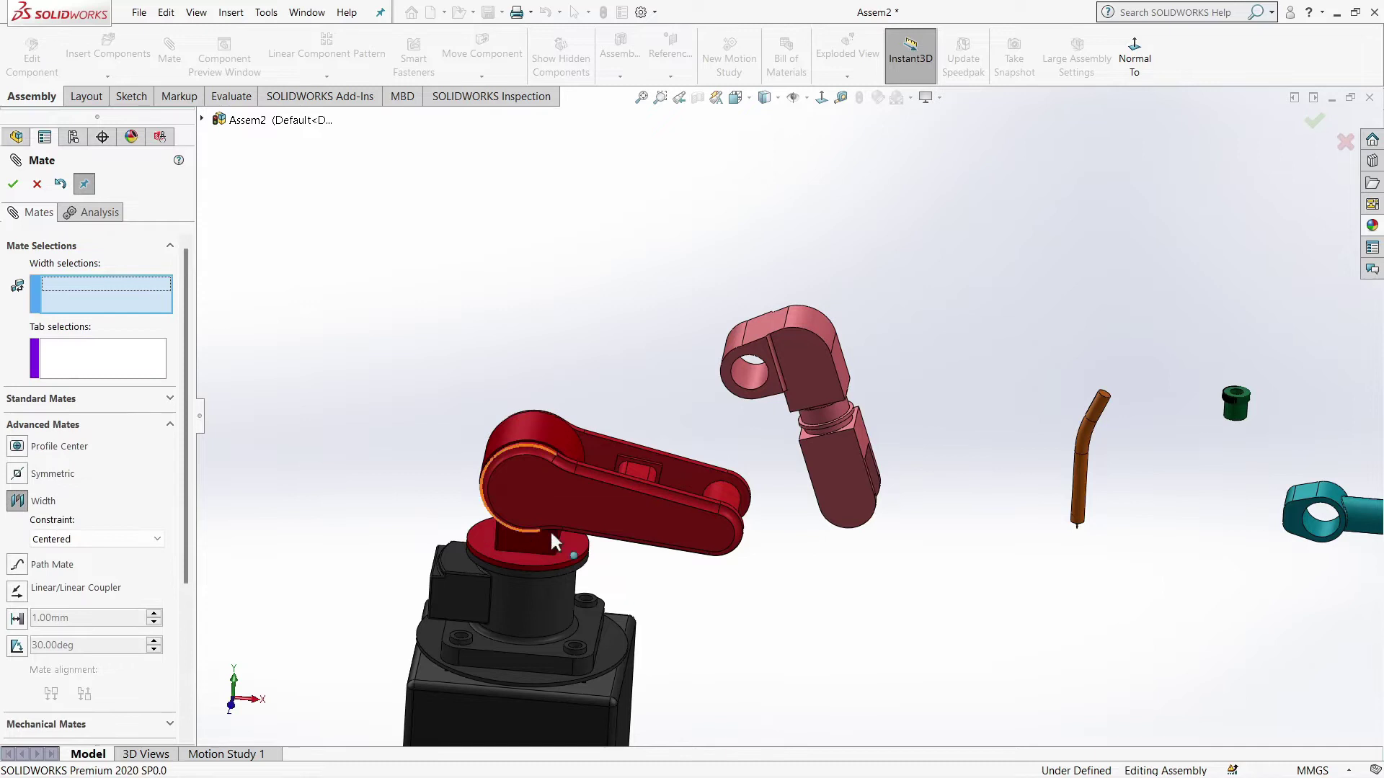
{"action": "left_click", "coordinate": [677, 534]}
{"action": "middle_click_drag", "start_coordinate": [771, 541], "coordinate": [784, 511]}
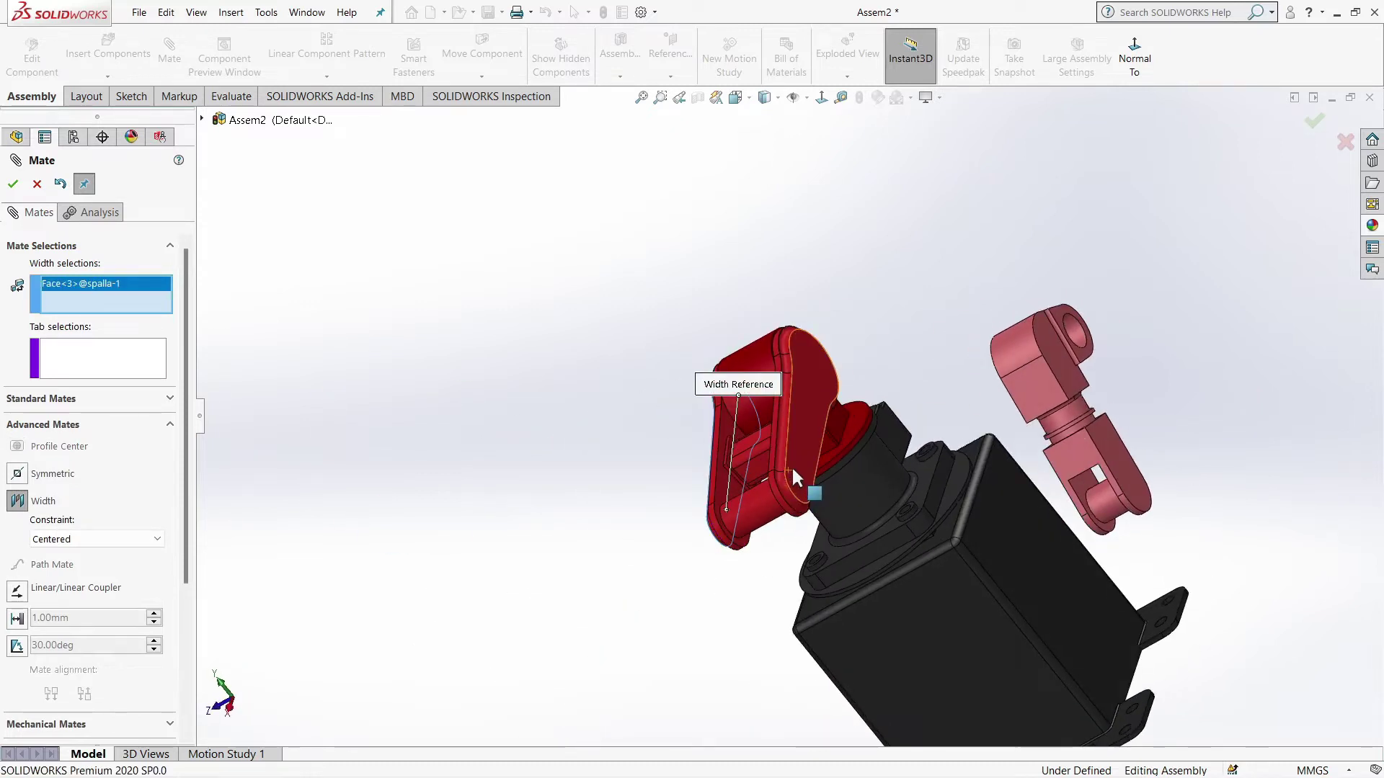
{"action": "left_click", "coordinate": [792, 470]}
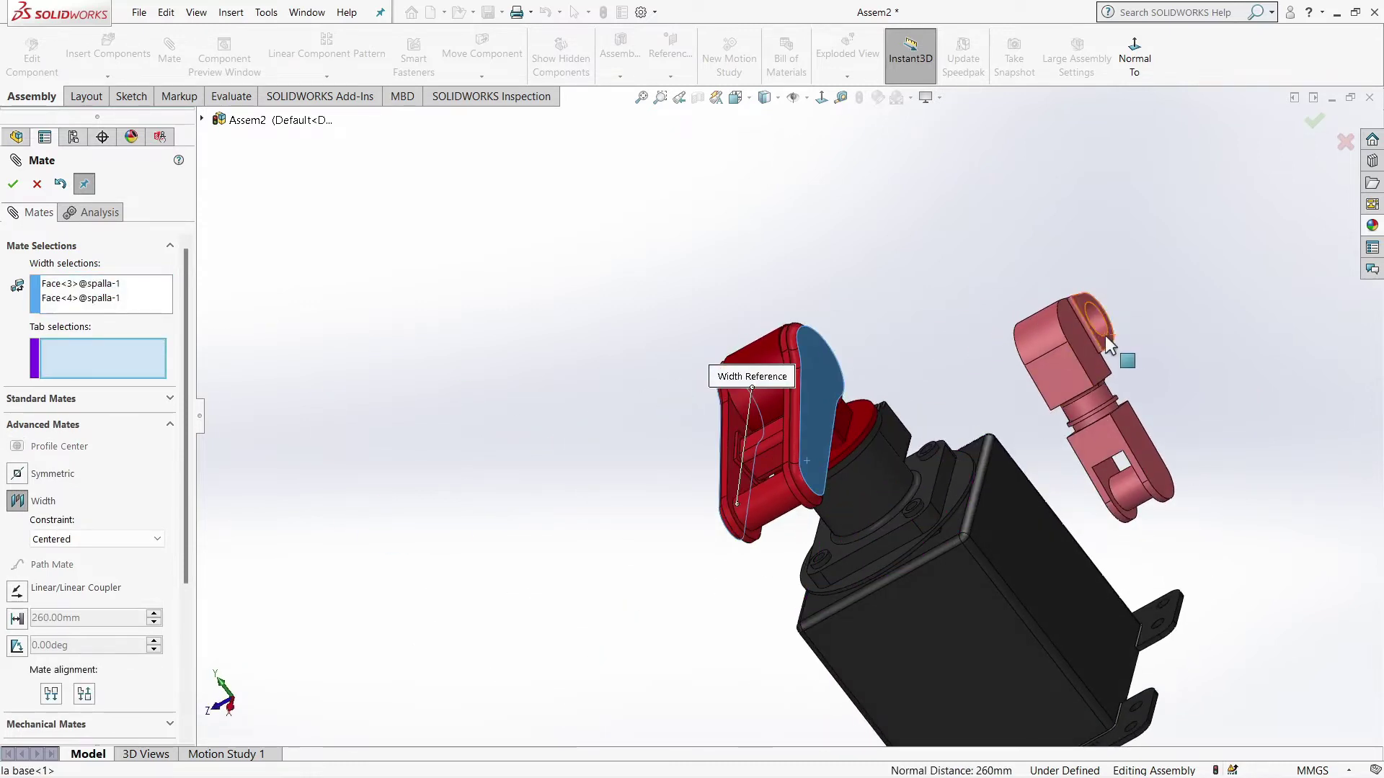
{"action": "left_click", "coordinate": [1104, 337]}
{"action": "middle_click_drag", "start_coordinate": [1018, 413], "coordinate": [1356, 317]}
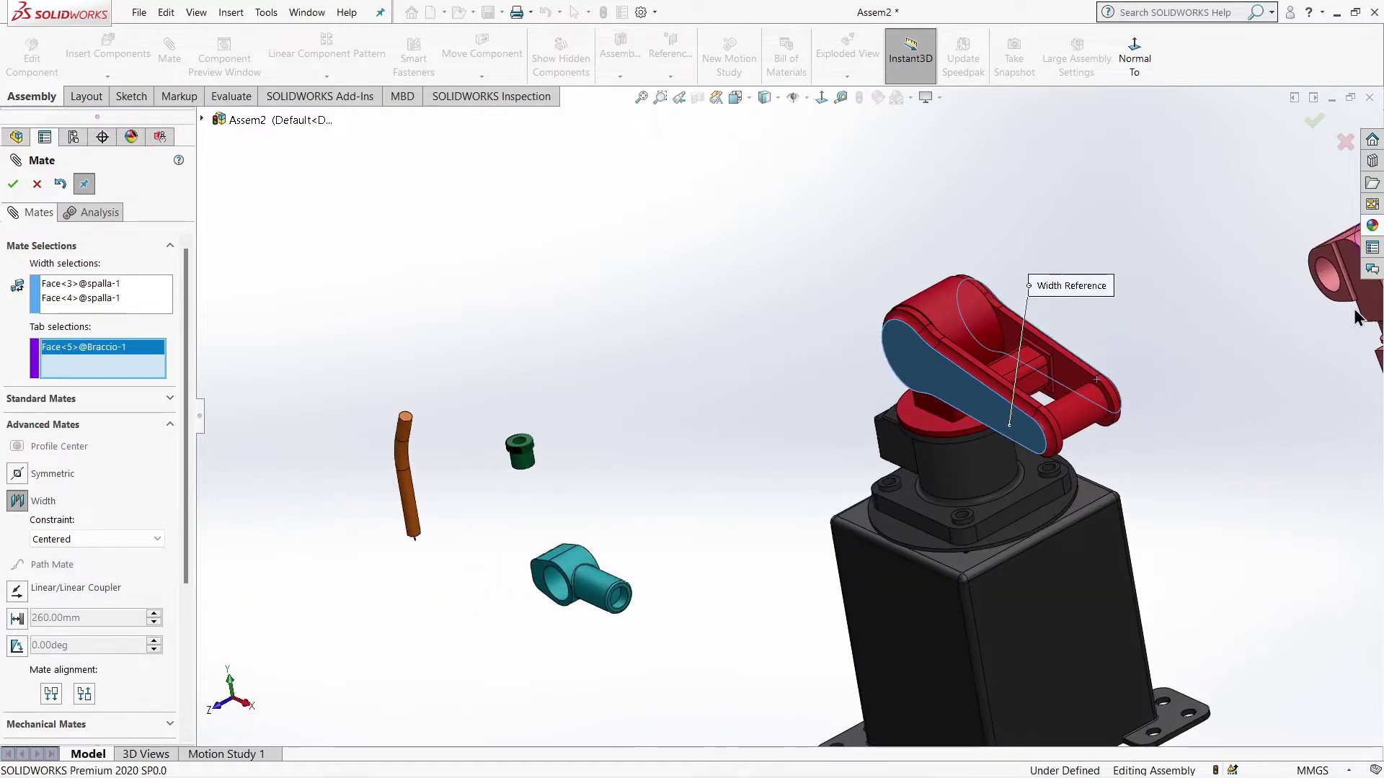
{"action": "scroll", "coordinate": [1124, 360], "scroll_direction": "down", "scroll_amount": 3}
{"action": "left_click", "coordinate": [1126, 364]}
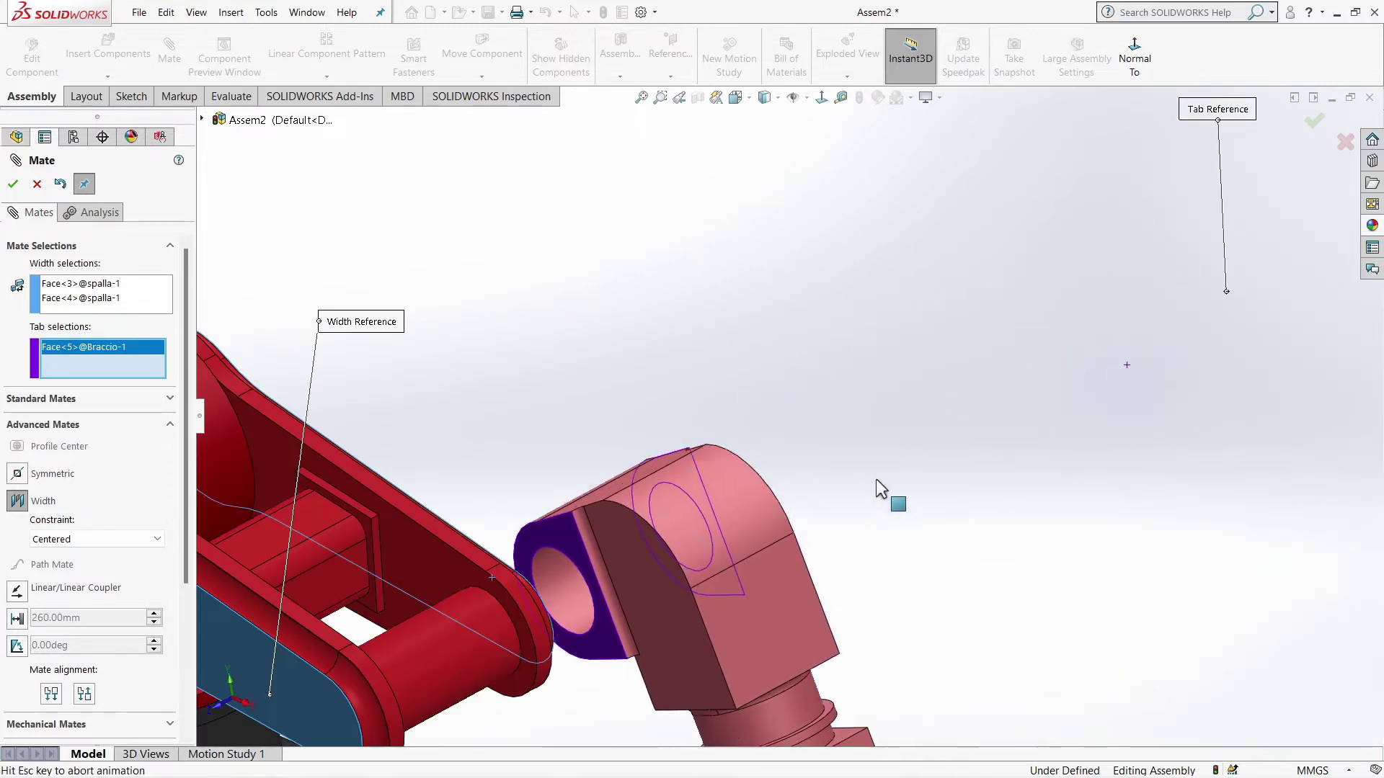
{"action": "scroll", "coordinate": [586, 576], "scroll_direction": "up", "scroll_amount": 5}
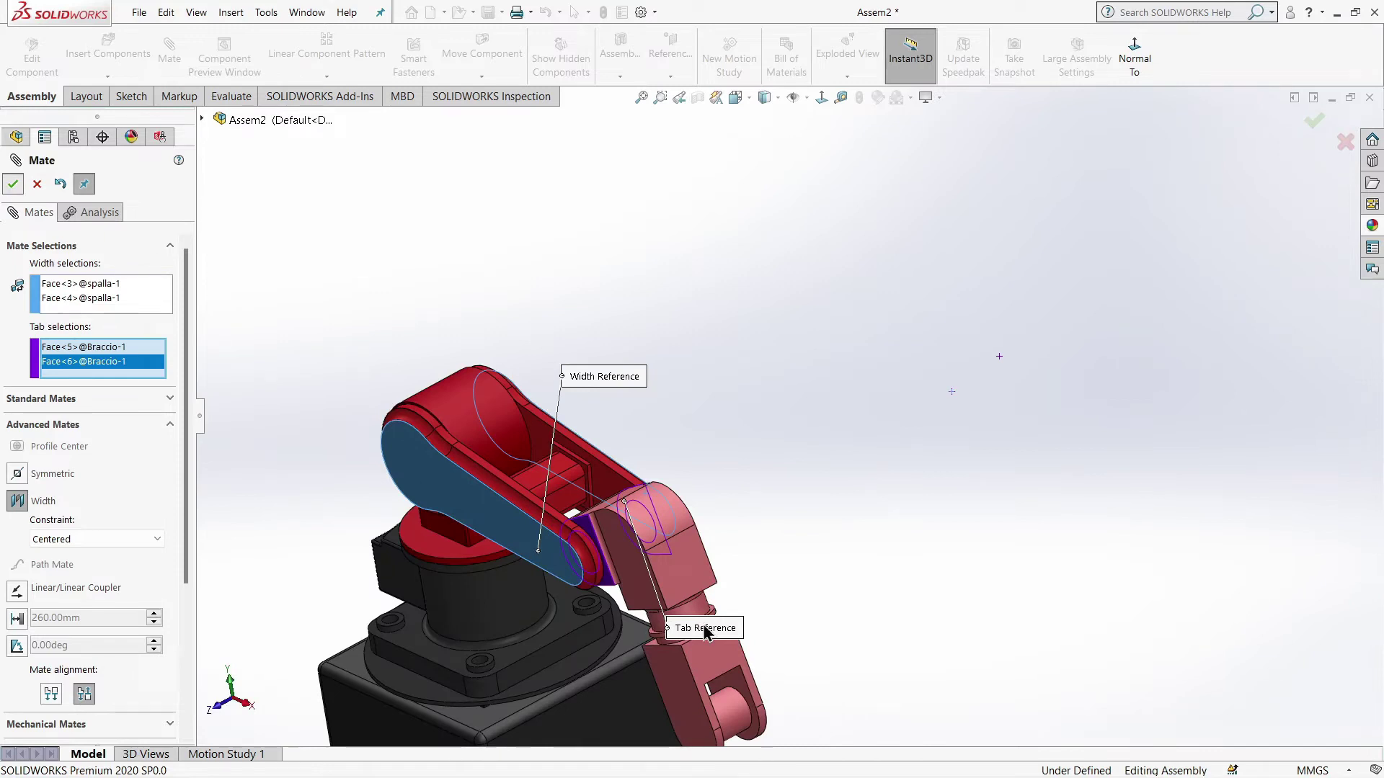
{"action": "key", "text": "Return"}
Step: Swing the Braccio link upright to check the new mates
{"action": "middle_click_drag", "start_coordinate": [779, 618], "coordinate": [750, 534]}
{"action": "mouse_move", "coordinate": [689, 459]}
{"action": "left_mouse_down"}
{"action": "mouse_move", "coordinate": [451, 333]}
{"action": "mouse_move", "coordinate": [518, 418]}
{"action": "left_mouse_up"}
{"action": "right_click", "coordinate": [625, 419]}
{"action": "left_click", "coordinate": [635, 461]}
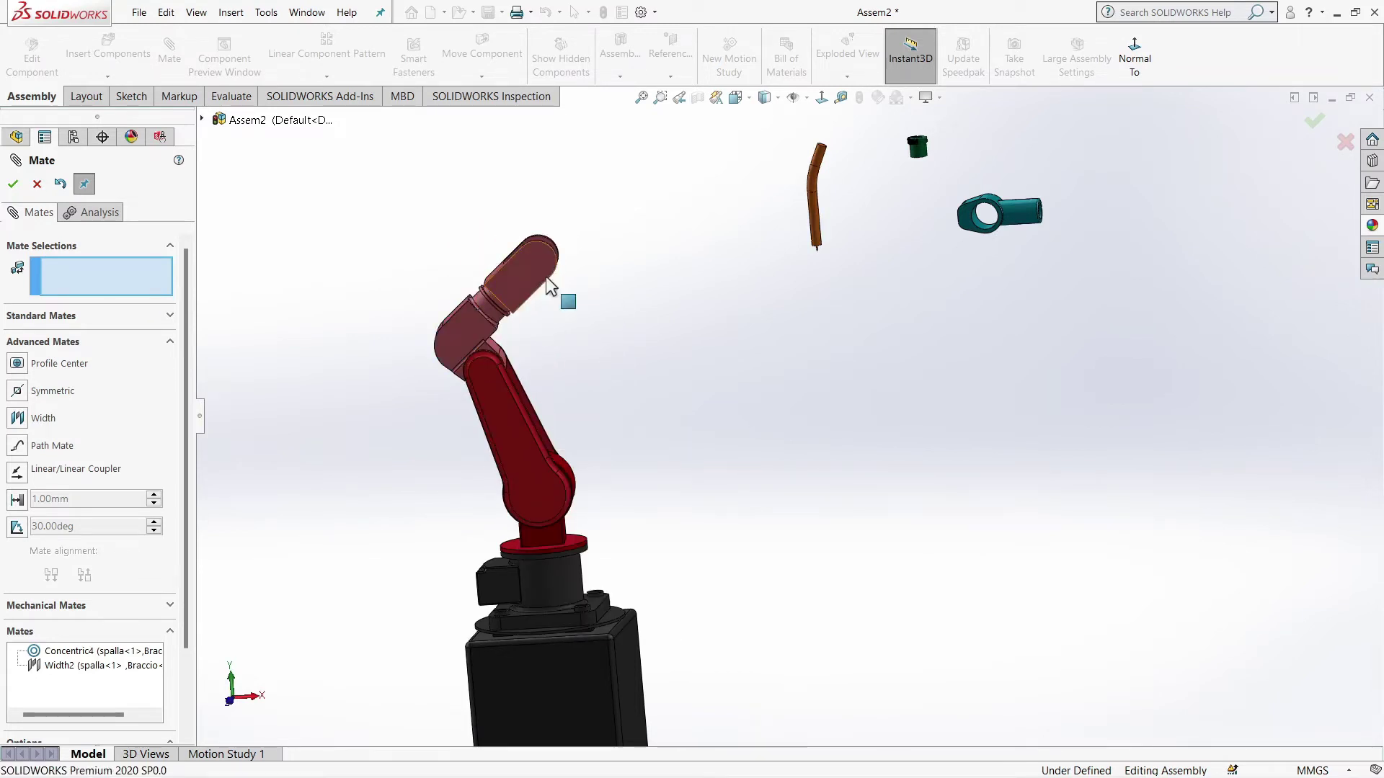
Step: Mate the polso wrist's hole concentric to Braccio's pin hole (Concentric5)
{"action": "scroll", "coordinate": [550, 286], "scroll_direction": "down", "scroll_amount": 2}
{"action": "key", "text": "Escape"}
{"action": "scroll", "coordinate": [678, 351], "scroll_direction": "up", "scroll_amount": 1}
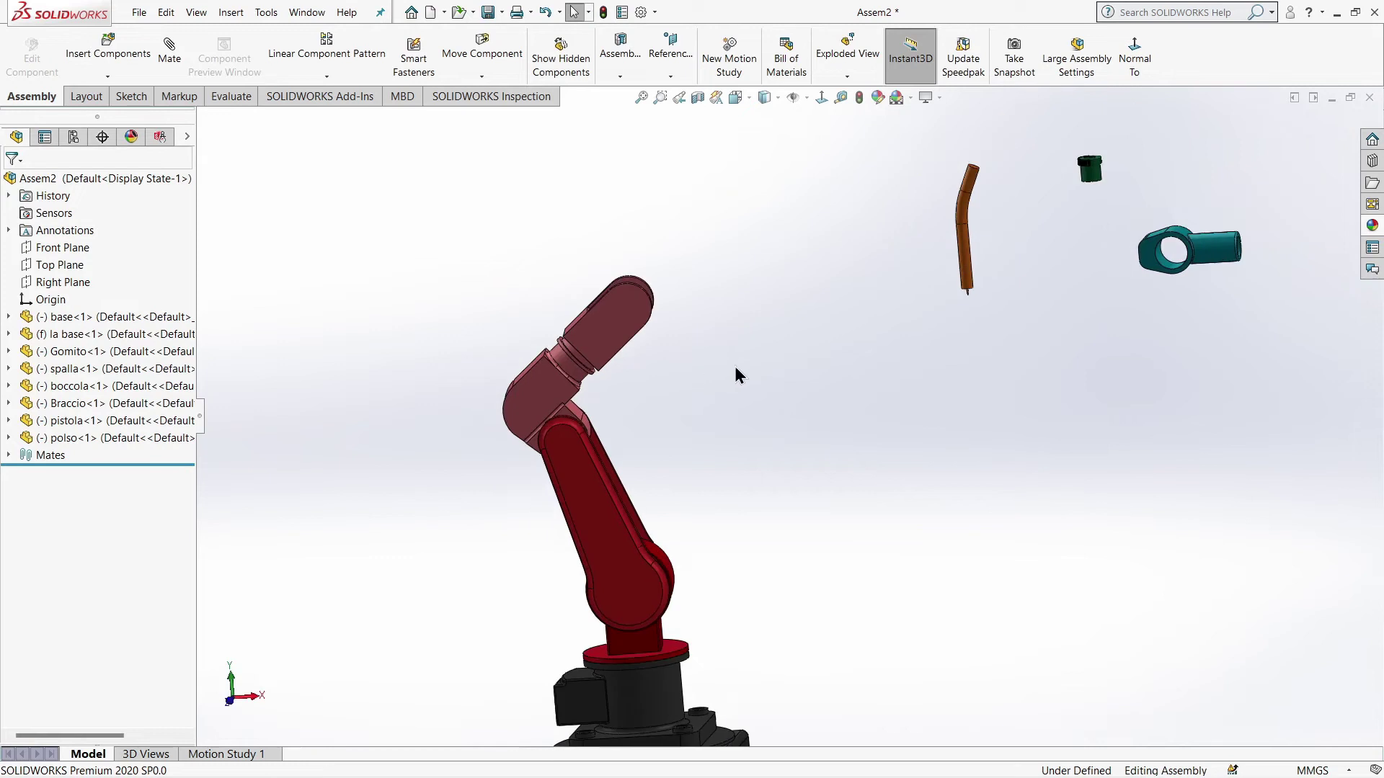
{"action": "scroll", "coordinate": [1009, 359], "scroll_direction": "down", "scroll_amount": 1}
{"action": "middle_click_drag", "start_coordinate": [735, 385], "coordinate": [1377, 431]}
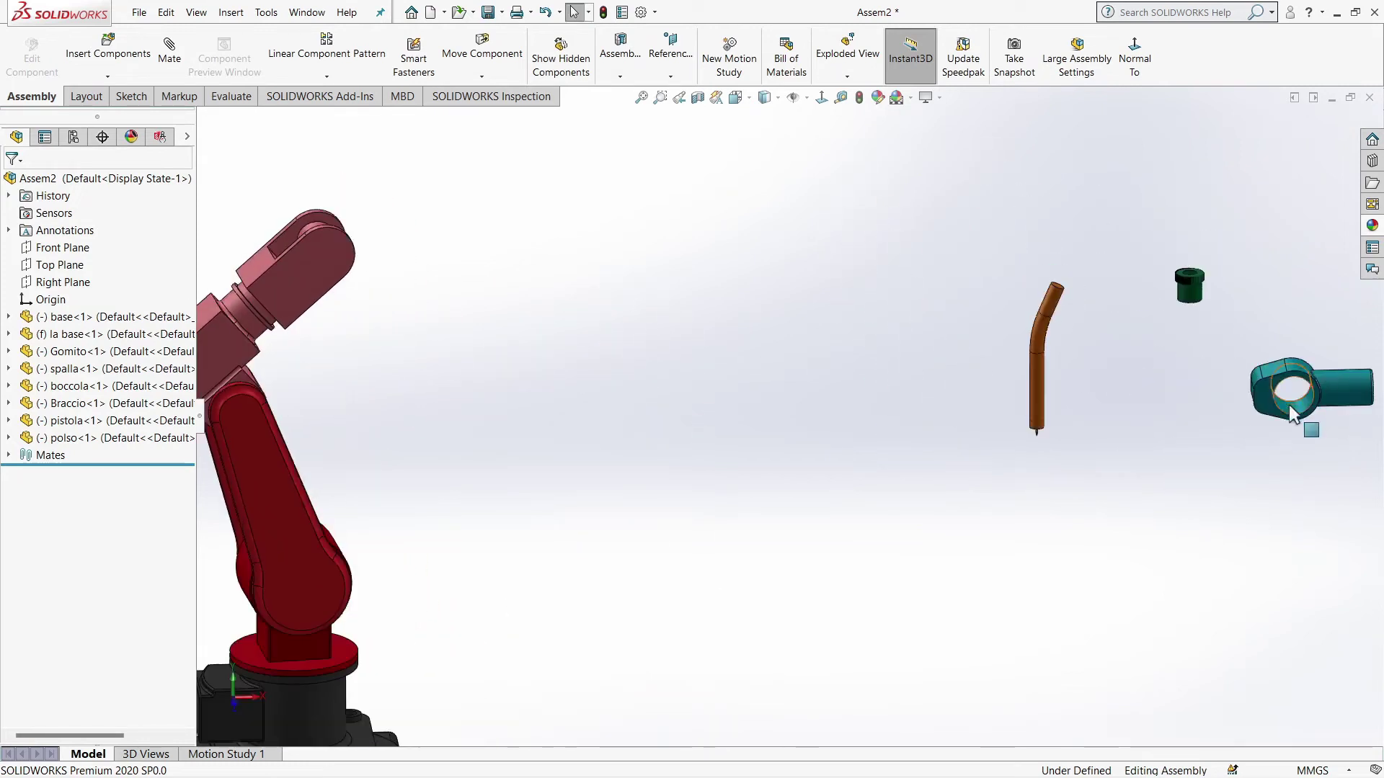
{"action": "left_click", "coordinate": [1286, 393]}
{"action": "left_click", "coordinate": [1324, 321]}
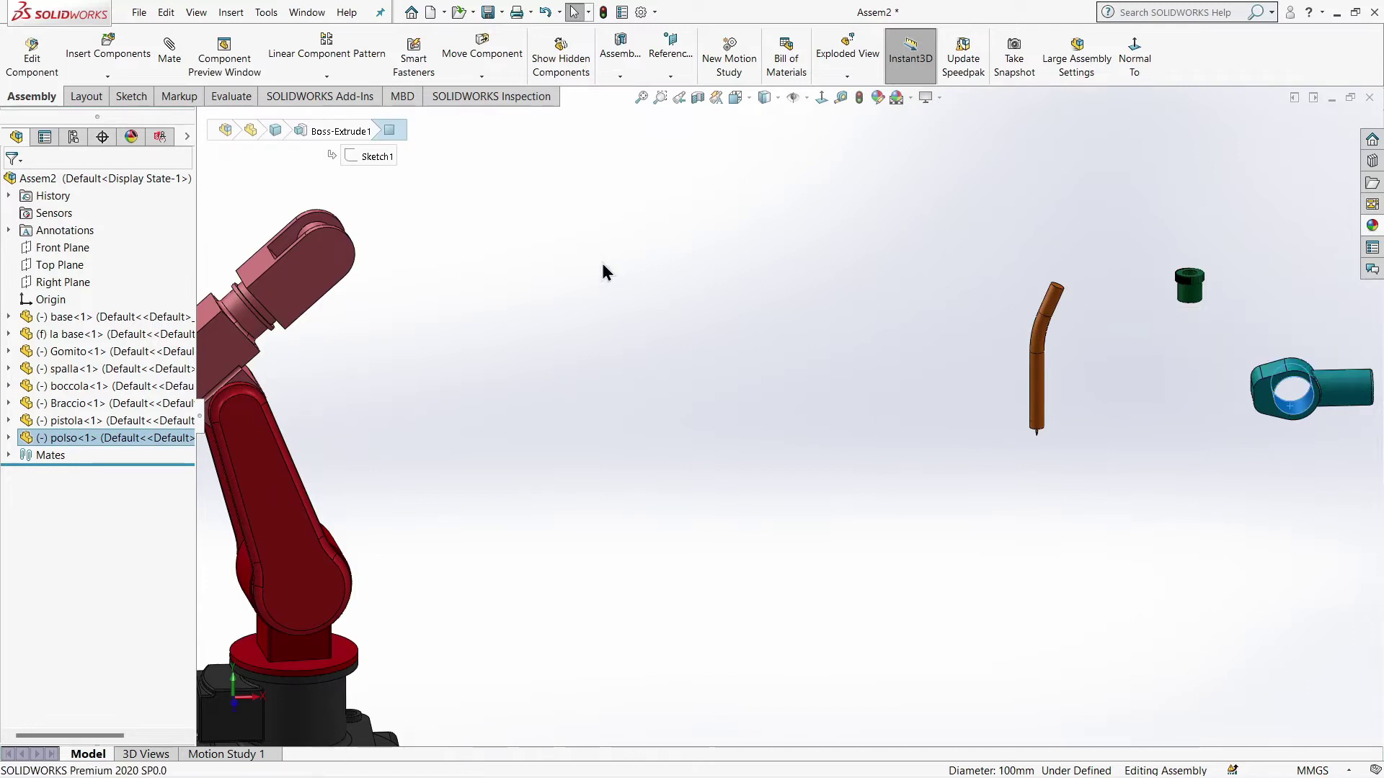
{"action": "middle_click_drag", "start_coordinate": [392, 296], "coordinate": [373, 290]}
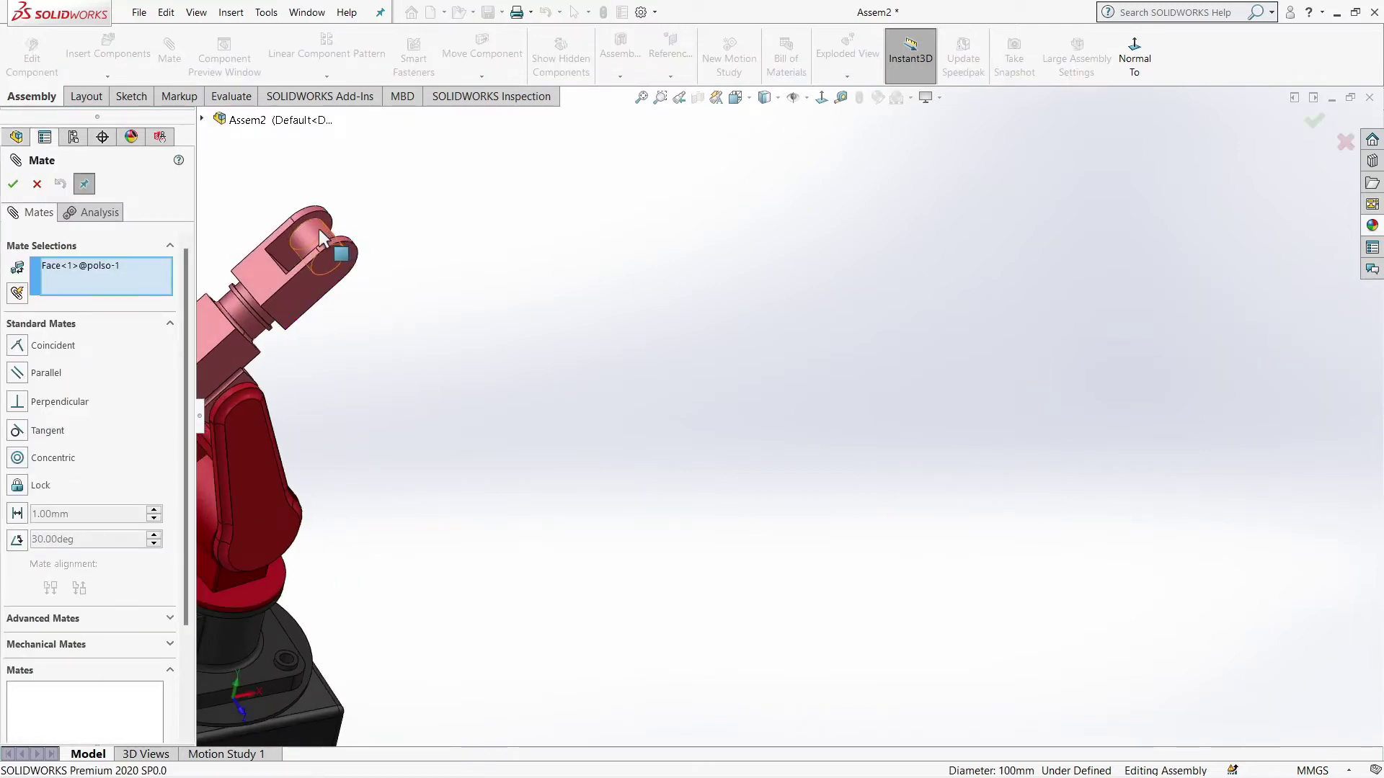
{"action": "left_click", "coordinate": [454, 297]}
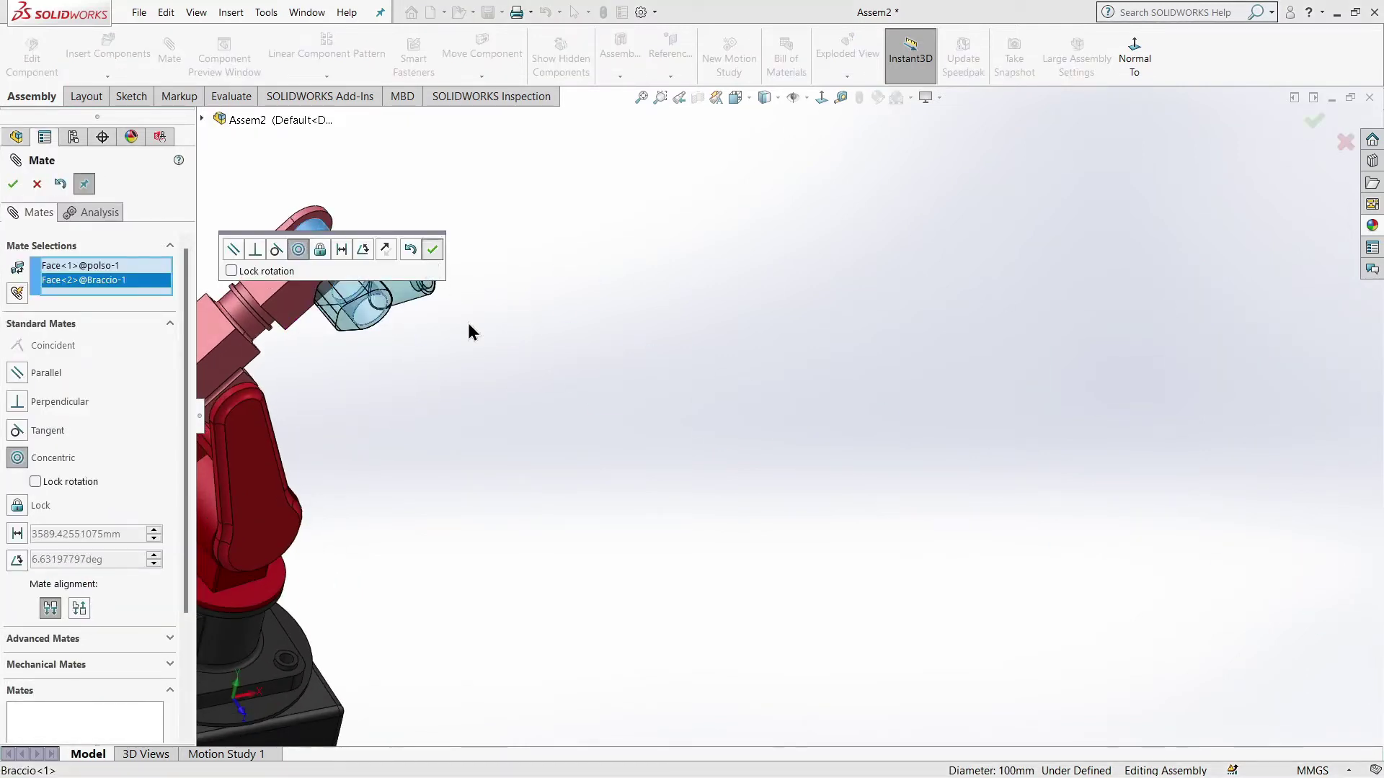
{"action": "left_click", "coordinate": [432, 249]}
{"action": "key", "text": "f"}
Step: Centre the wrist between the forearm fork's inner faces with a Width mate (Width3)
{"action": "mouse_move", "coordinate": [525, 401]}
{"action": "middle_mouse_down"}
{"action": "mouse_move", "coordinate": [667, 382]}
{"action": "mouse_move", "coordinate": [757, 463]}
{"action": "middle_mouse_up"}
{"action": "scroll", "coordinate": [667, 382], "scroll_direction": "down", "scroll_amount": 3}
{"action": "scroll", "coordinate": [717, 416], "scroll_direction": "down", "scroll_amount": 2}
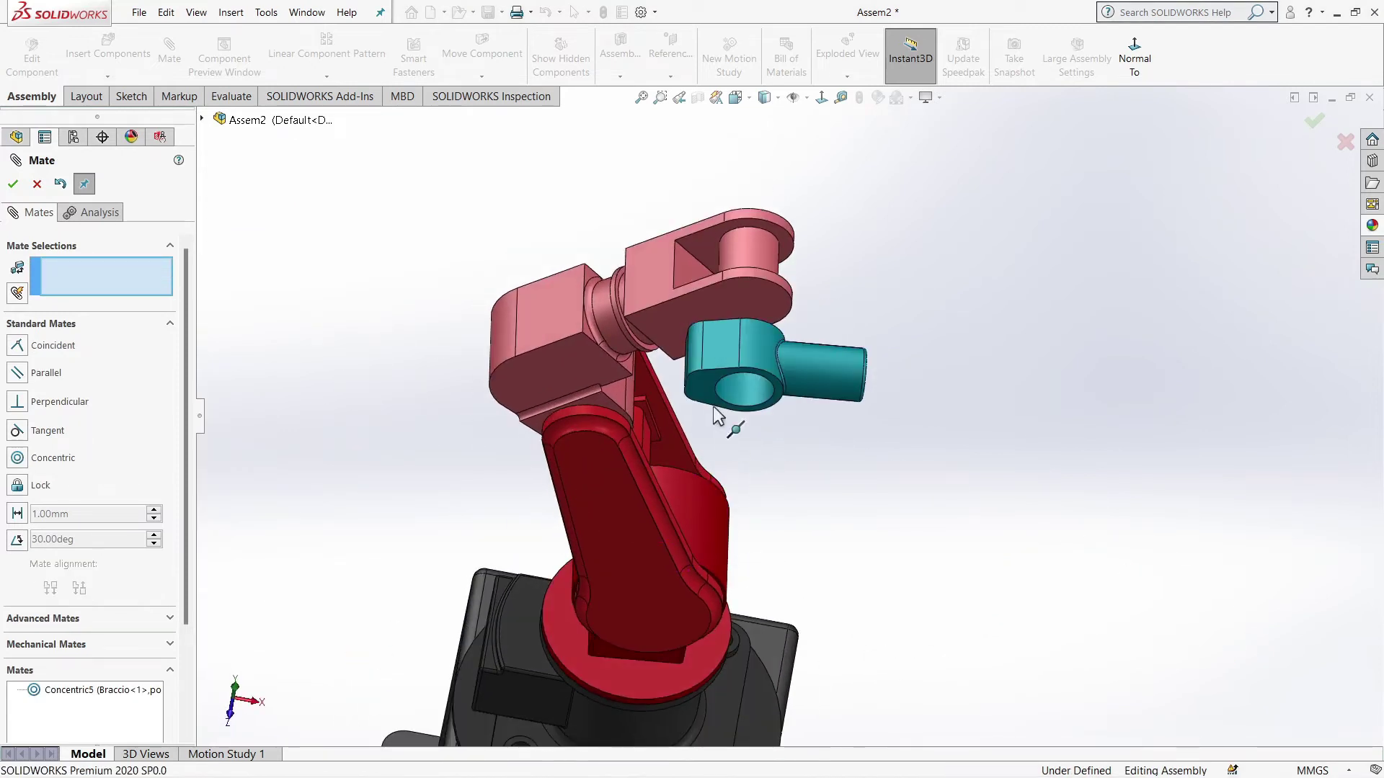
{"action": "left_click", "coordinate": [34, 620]}
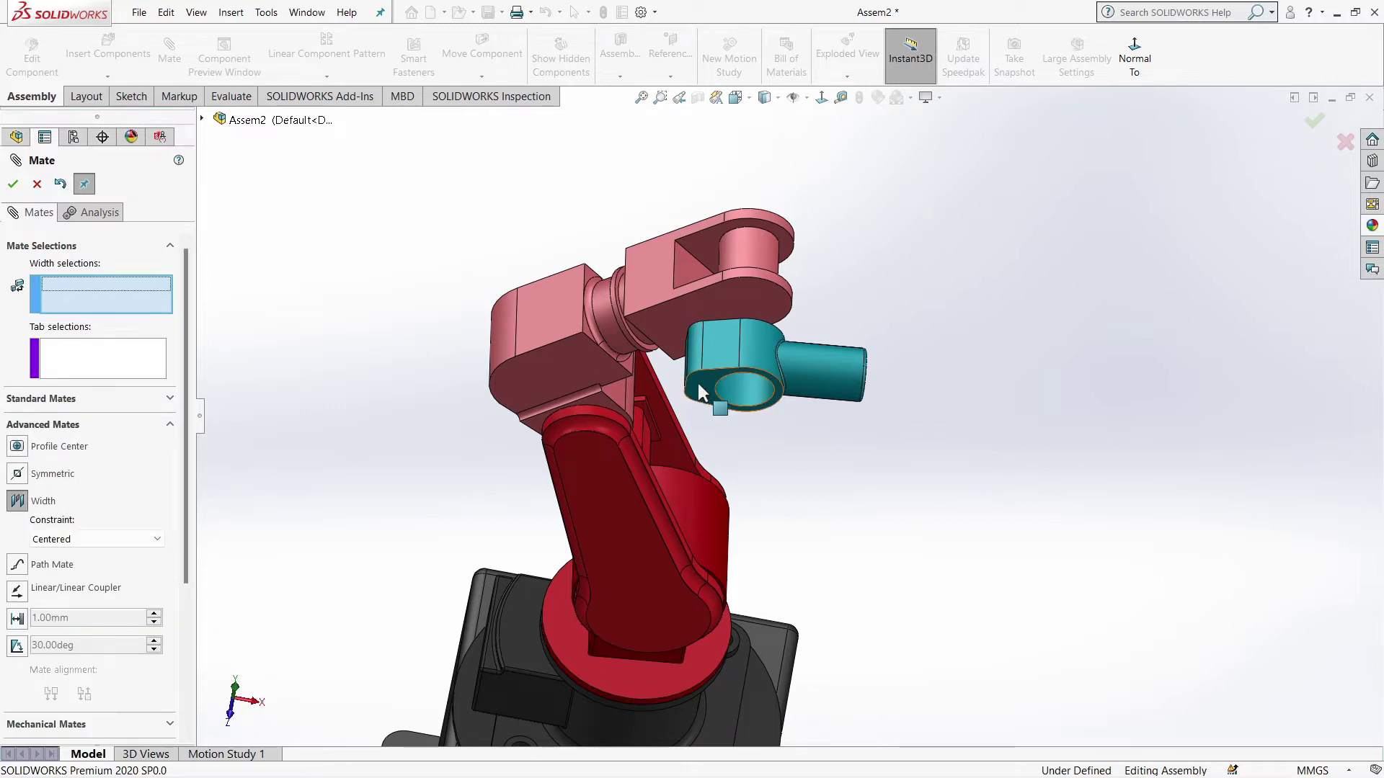
{"action": "left_click", "coordinate": [697, 383]}
{"action": "middle_click_drag", "start_coordinate": [712, 384], "coordinate": [681, 266]}
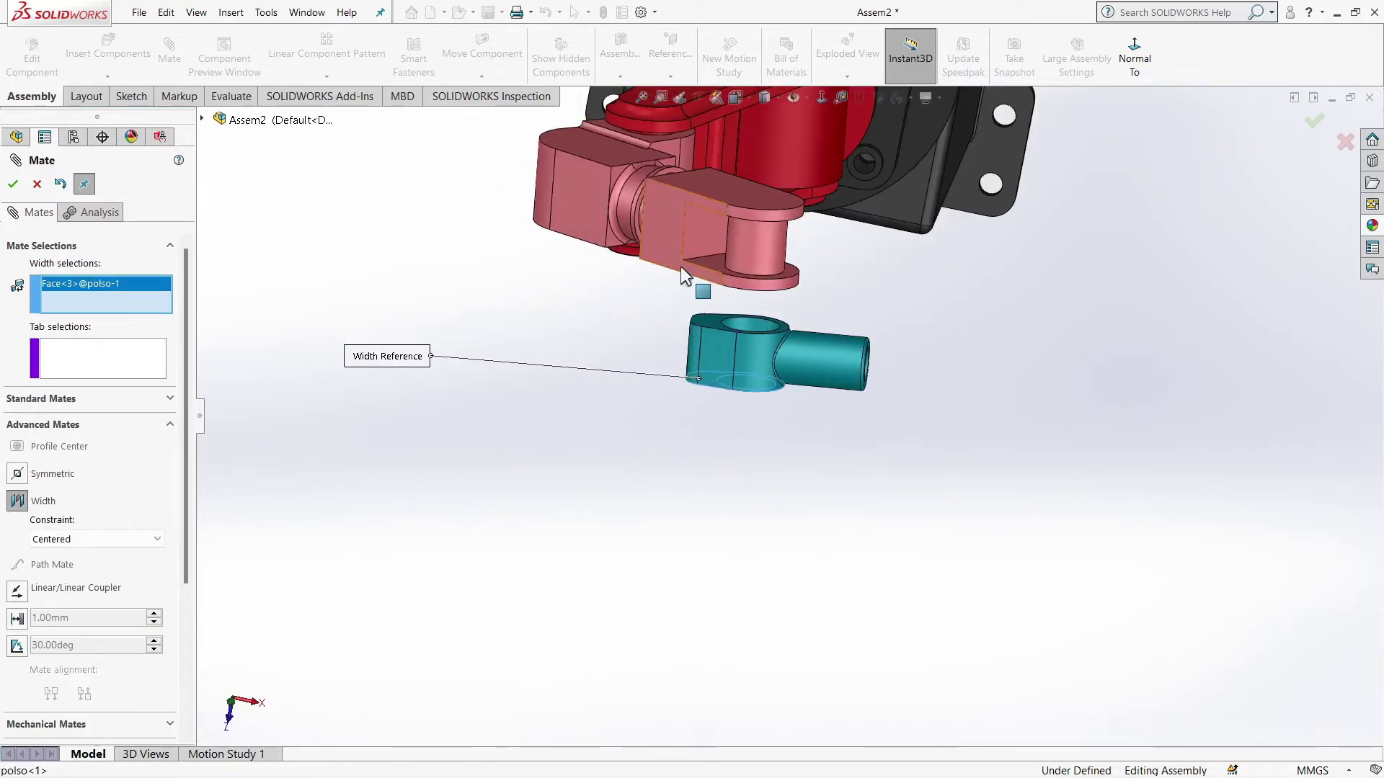
{"action": "left_click", "coordinate": [721, 319]}
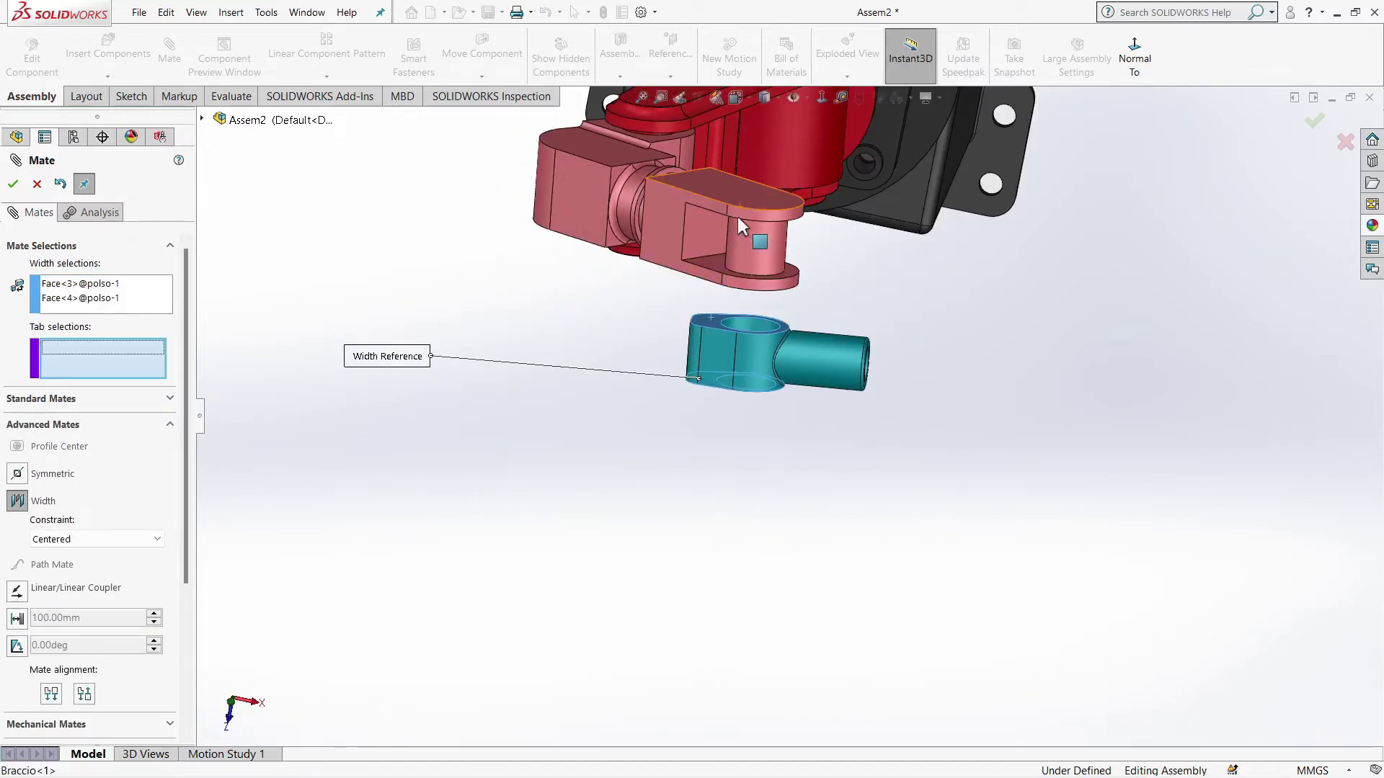
{"action": "left_click", "coordinate": [737, 216]}
{"action": "middle_click_drag", "start_coordinate": [738, 216], "coordinate": [704, 313]}
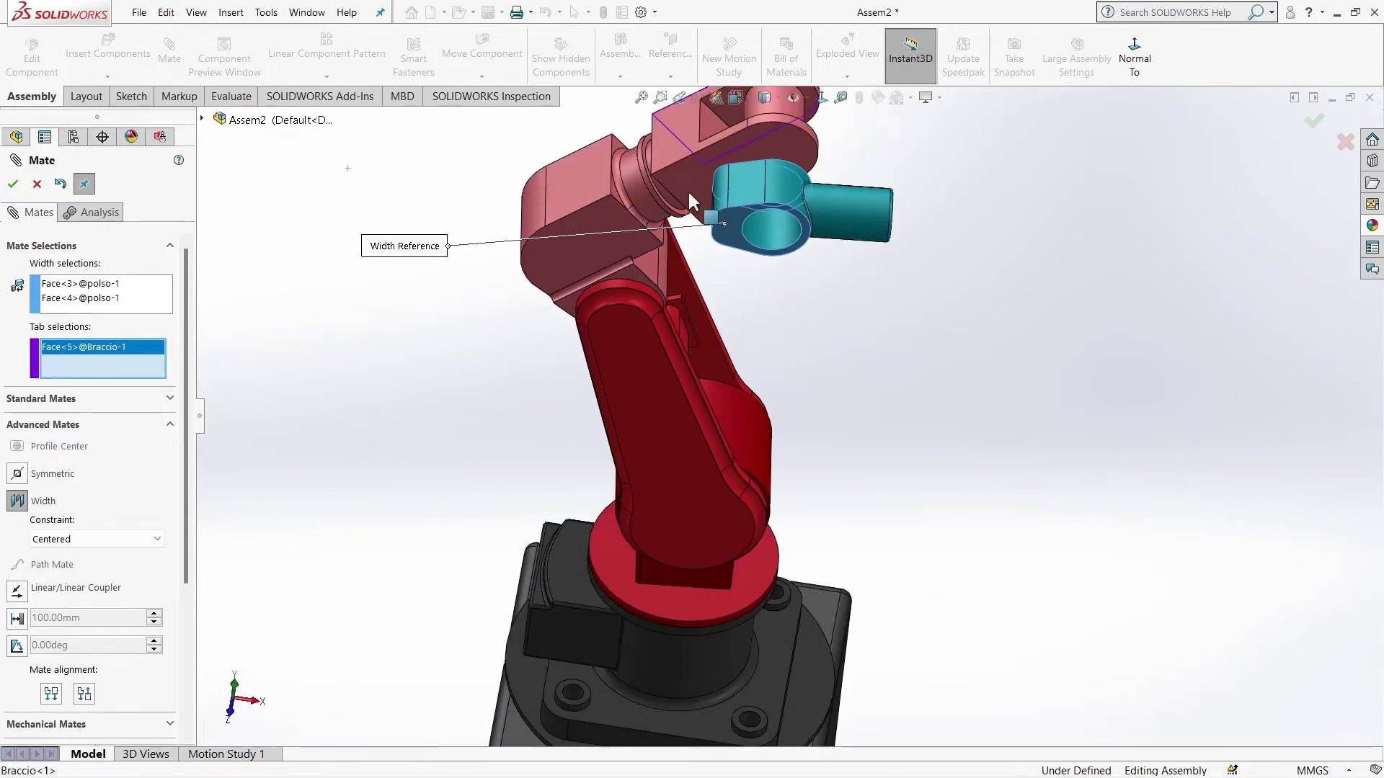
{"action": "left_click", "coordinate": [687, 189]}
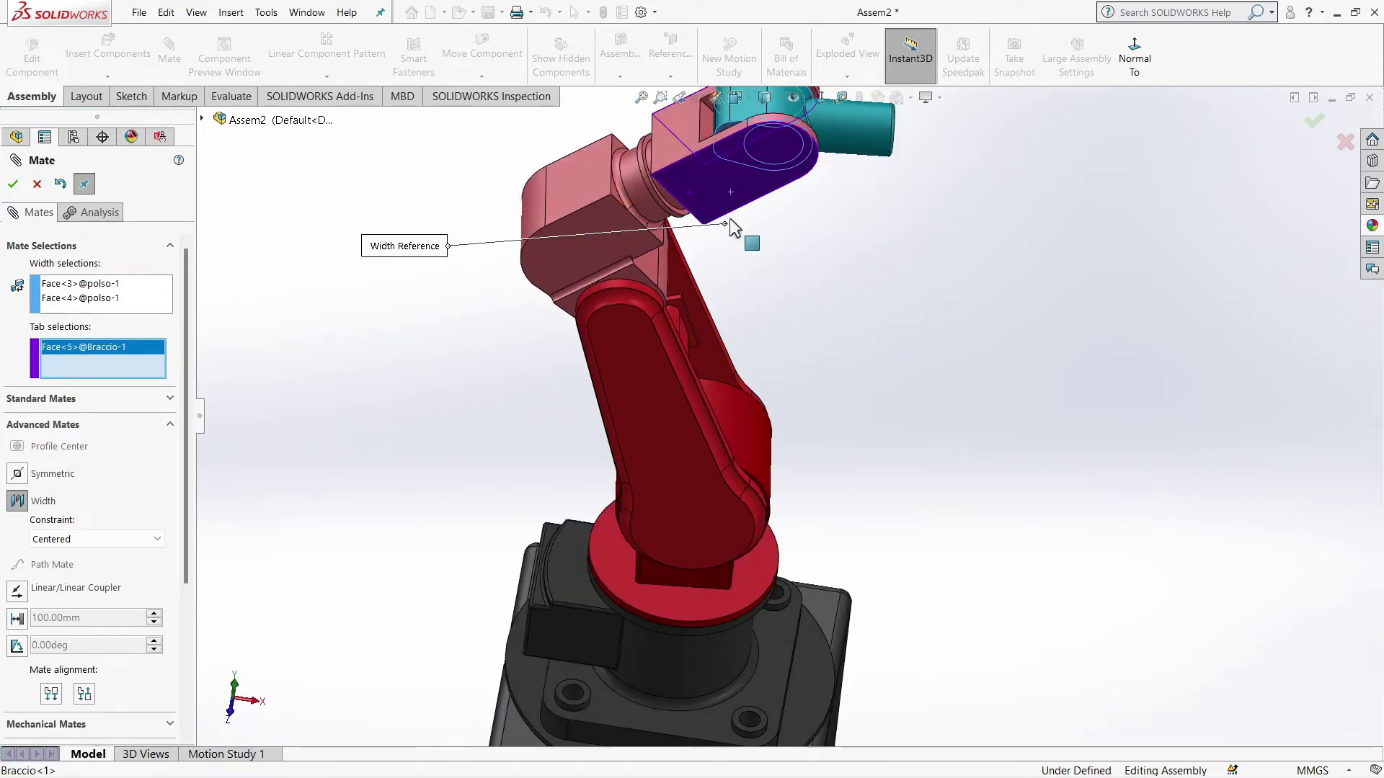
{"action": "left_click", "coordinate": [15, 185]}
{"action": "scroll", "coordinate": [993, 240], "scroll_direction": "up", "scroll_amount": 2}
{"action": "mouse_move", "coordinate": [829, 203]}
{"action": "left_mouse_down"}
{"action": "mouse_move", "coordinate": [819, 150]}
{"action": "mouse_move", "coordinate": [867, 240]}
{"action": "mouse_move", "coordinate": [901, 211]}
{"action": "mouse_move", "coordinate": [919, 232]}
{"action": "mouse_move", "coordinate": [945, 175]}
{"action": "mouse_move", "coordinate": [903, 196]}
{"action": "left_mouse_up"}
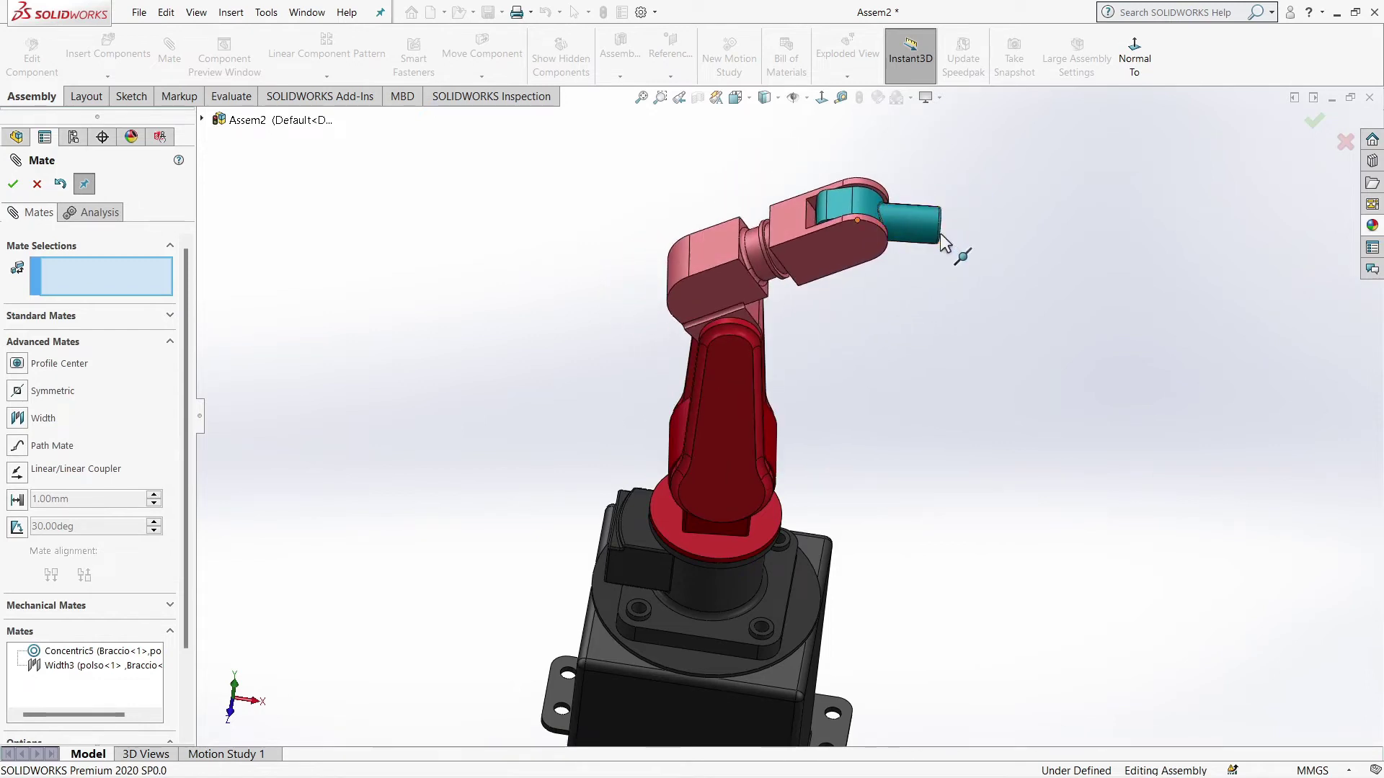
Step: Mate the green bushing concentric with the wrist's bore
{"action": "left_click_drag", "start_coordinate": [943, 243], "coordinate": [917, 313]}
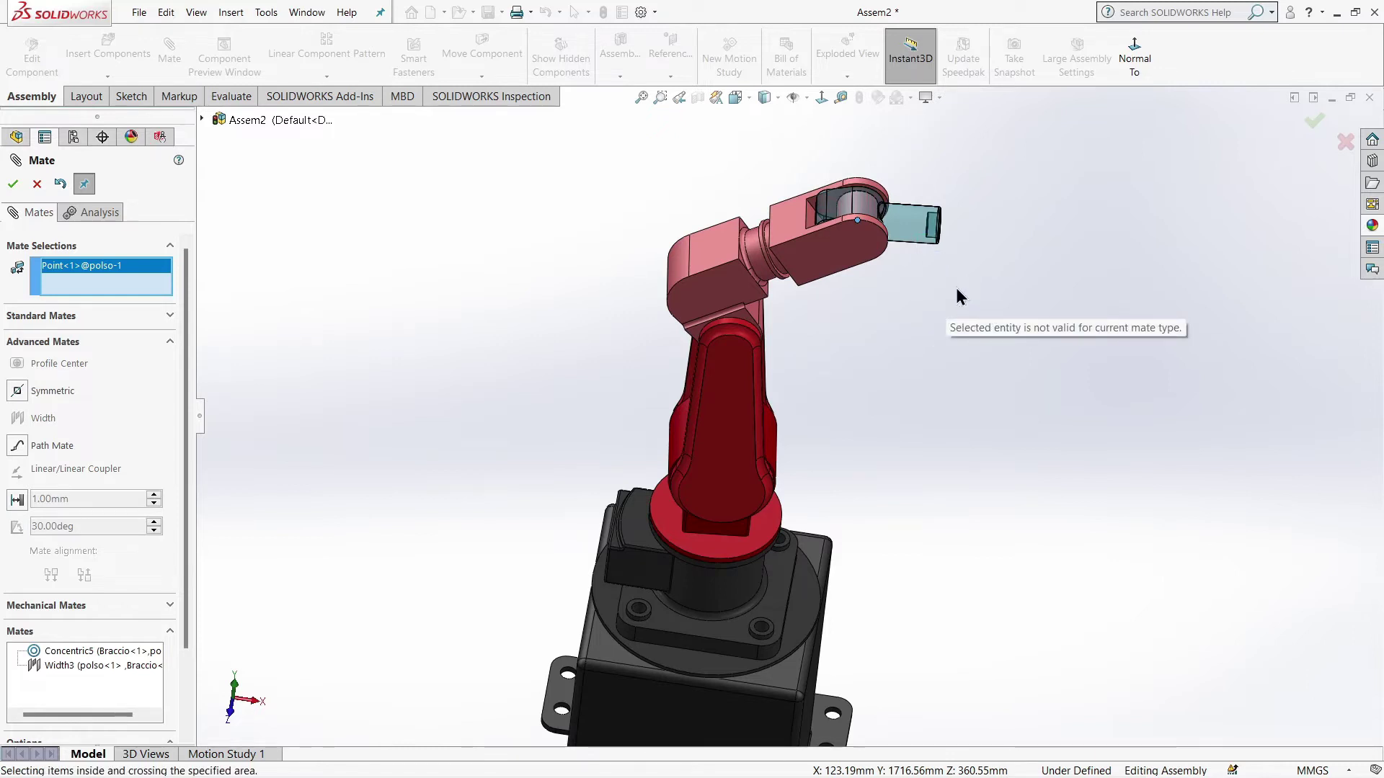
{"action": "key", "text": "Escape"}
{"action": "scroll", "coordinate": [948, 346], "scroll_direction": "up", "scroll_amount": 3}
{"action": "scroll", "coordinate": [937, 461], "scroll_direction": "up", "scroll_amount": 3}
{"action": "scroll", "coordinate": [922, 465], "scroll_direction": "down", "scroll_amount": 6}
{"action": "scroll", "coordinate": [818, 448], "scroll_direction": "down", "scroll_amount": 5}
{"action": "scroll", "coordinate": [789, 427], "scroll_direction": "down", "scroll_amount": 1}
{"action": "left_click", "coordinate": [790, 440]}
{"action": "scroll", "coordinate": [790, 443], "scroll_direction": "up", "scroll_amount": 4}
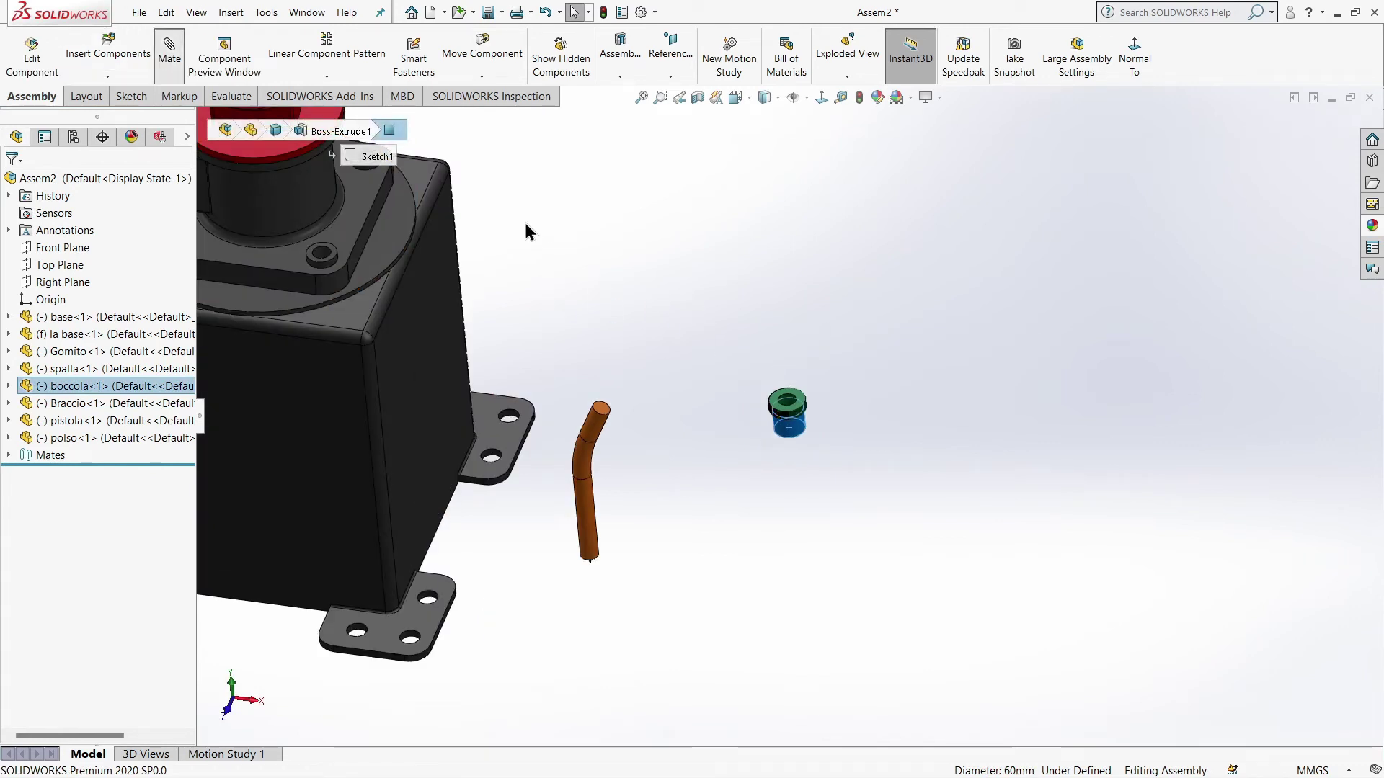
{"action": "key", "text": "Return"}
{"action": "scroll", "coordinate": [515, 215], "scroll_direction": "up", "scroll_amount": 2}
{"action": "scroll", "coordinate": [557, 173], "scroll_direction": "up", "scroll_amount": 2}
{"action": "scroll", "coordinate": [612, 198], "scroll_direction": "up", "scroll_amount": 3}
{"action": "scroll", "coordinate": [757, 186], "scroll_direction": "down", "scroll_amount": 8}
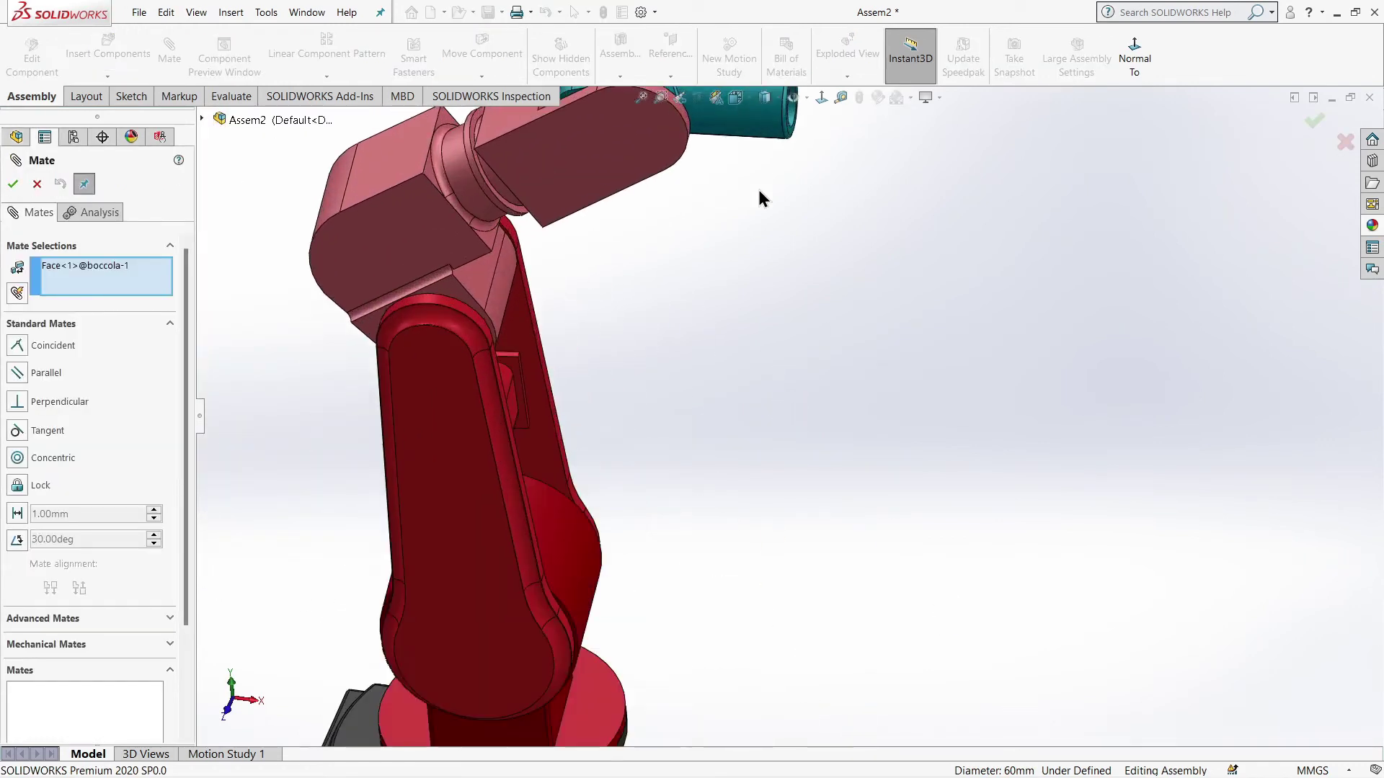
{"action": "scroll", "coordinate": [819, 218], "scroll_direction": "up", "scroll_amount": 4}
{"action": "scroll", "coordinate": [807, 231], "scroll_direction": "down", "scroll_amount": 1}
{"action": "scroll", "coordinate": [785, 221], "scroll_direction": "down", "scroll_amount": 6}
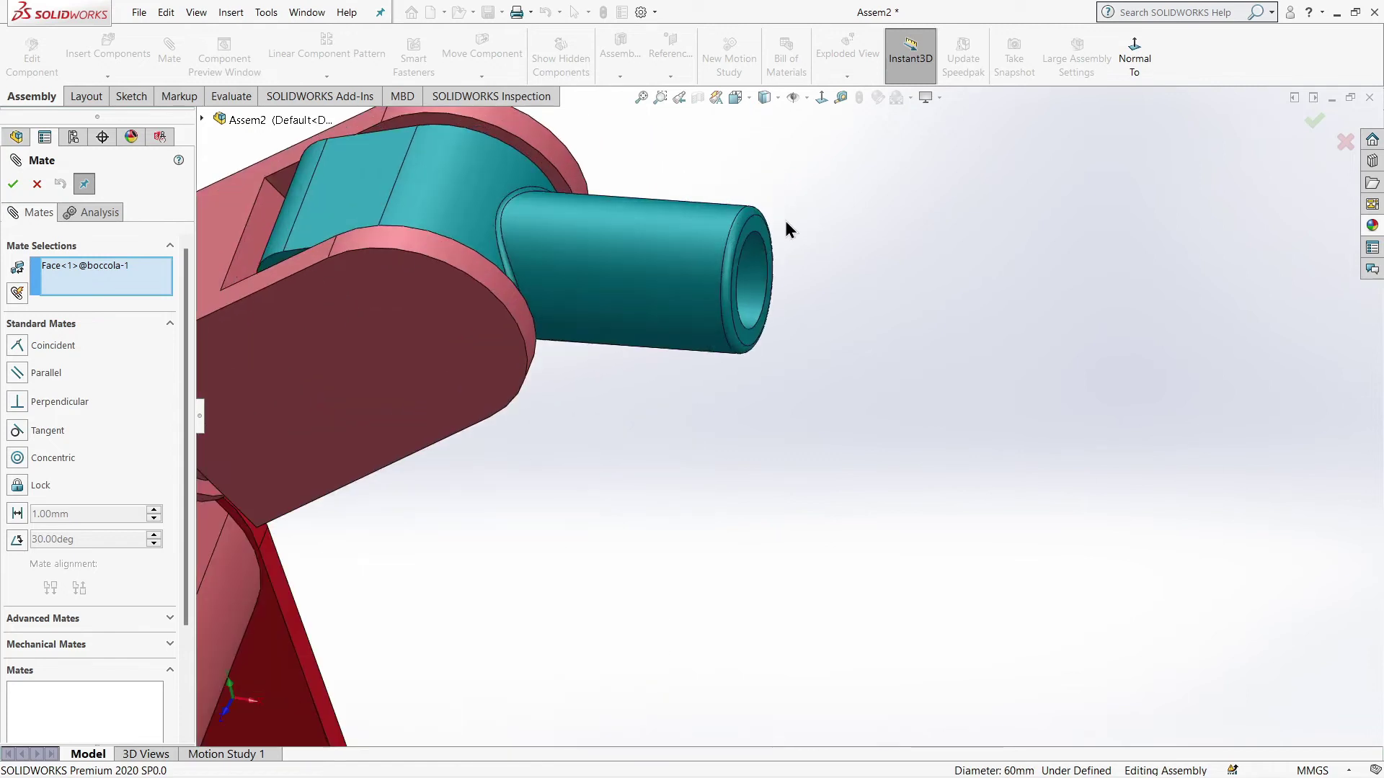
{"action": "left_click", "coordinate": [754, 274]}
{"action": "left_click", "coordinate": [986, 242]}
Step: Orbit the view to expose the knurled bushing beside the wrist shaft
{"action": "scroll", "coordinate": [774, 277], "scroll_direction": "down", "scroll_amount": 2}
{"action": "mouse_move", "coordinate": [796, 282]}
{"action": "middle_mouse_down"}
{"action": "mouse_move", "coordinate": [832, 362]}
{"action": "mouse_move", "coordinate": [982, 377]}
{"action": "mouse_move", "coordinate": [893, 350]}
{"action": "mouse_move", "coordinate": [876, 373]}
{"action": "mouse_move", "coordinate": [1025, 394]}
{"action": "middle_mouse_up"}
{"action": "scroll", "coordinate": [809, 312], "scroll_direction": "up", "scroll_amount": 2}
{"action": "scroll", "coordinate": [788, 304], "scroll_direction": "down", "scroll_amount": 3}
{"action": "scroll", "coordinate": [786, 310], "scroll_direction": "up", "scroll_amount": 2}
{"action": "scroll", "coordinate": [777, 327], "scroll_direction": "down", "scroll_amount": 1}
{"action": "middle_click_drag", "start_coordinate": [901, 323], "coordinate": [462, 293]}
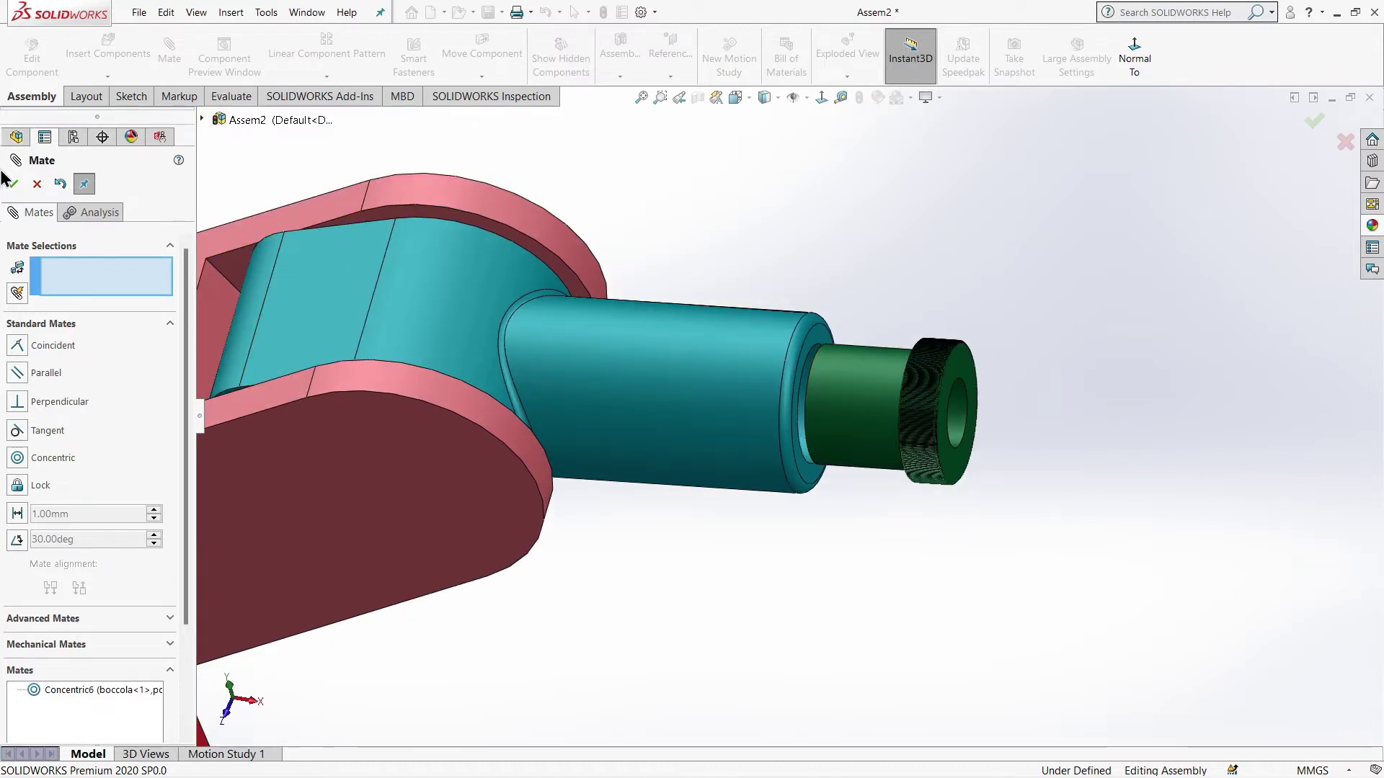
{"action": "mouse_move", "coordinate": [735, 358]}
{"action": "middle_mouse_down"}
{"action": "mouse_move", "coordinate": [841, 284]}
{"action": "mouse_move", "coordinate": [893, 296]}
{"action": "middle_mouse_up"}
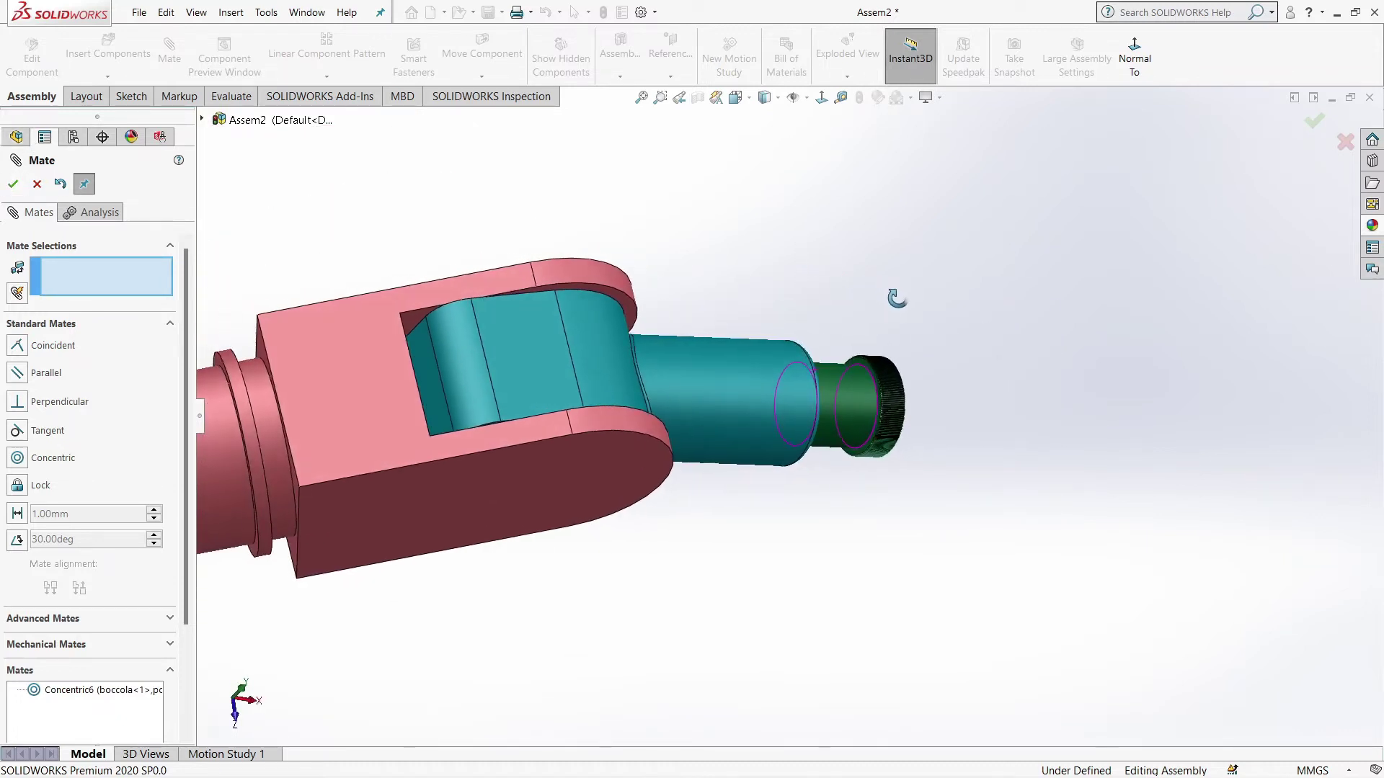
{"action": "scroll", "coordinate": [890, 324], "scroll_direction": "down", "scroll_amount": 5}
{"action": "scroll", "coordinate": [889, 354], "scroll_direction": "down", "scroll_amount": 3}
{"action": "middle_click_drag", "start_coordinate": [785, 393], "coordinate": [819, 401]}
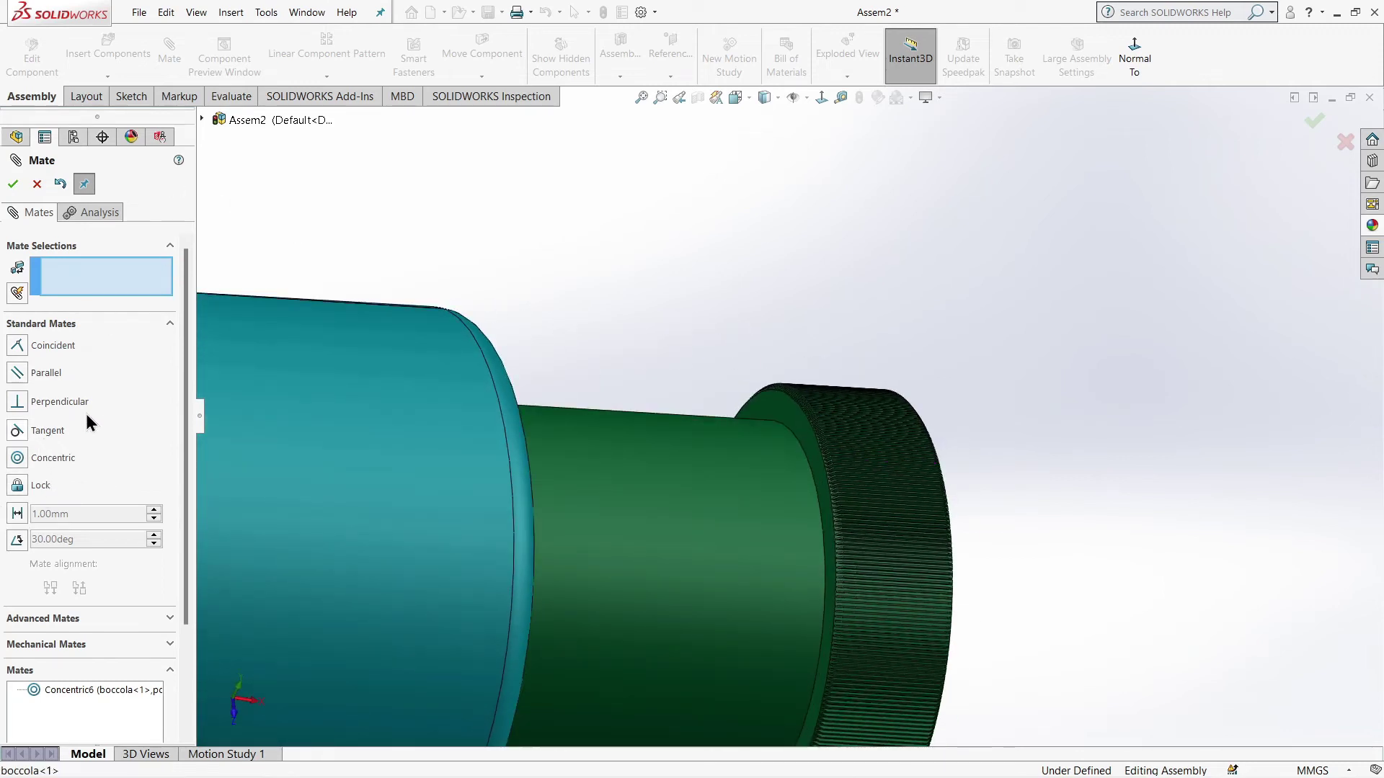
Step: Add a 5 mm Distance mate between the knurled bushing face and the wrist's end face
{"action": "left_click", "coordinate": [825, 486]}
{"action": "scroll", "coordinate": [829, 497], "scroll_direction": "up", "scroll_amount": 4}
{"action": "mouse_move", "coordinate": [829, 497]}
{"action": "middle_mouse_down"}
{"action": "mouse_move", "coordinate": [764, 432]}
{"action": "mouse_move", "coordinate": [781, 409]}
{"action": "middle_mouse_up"}
{"action": "scroll", "coordinate": [781, 409], "scroll_direction": "down", "scroll_amount": 2}
{"action": "left_click", "coordinate": [792, 424]}
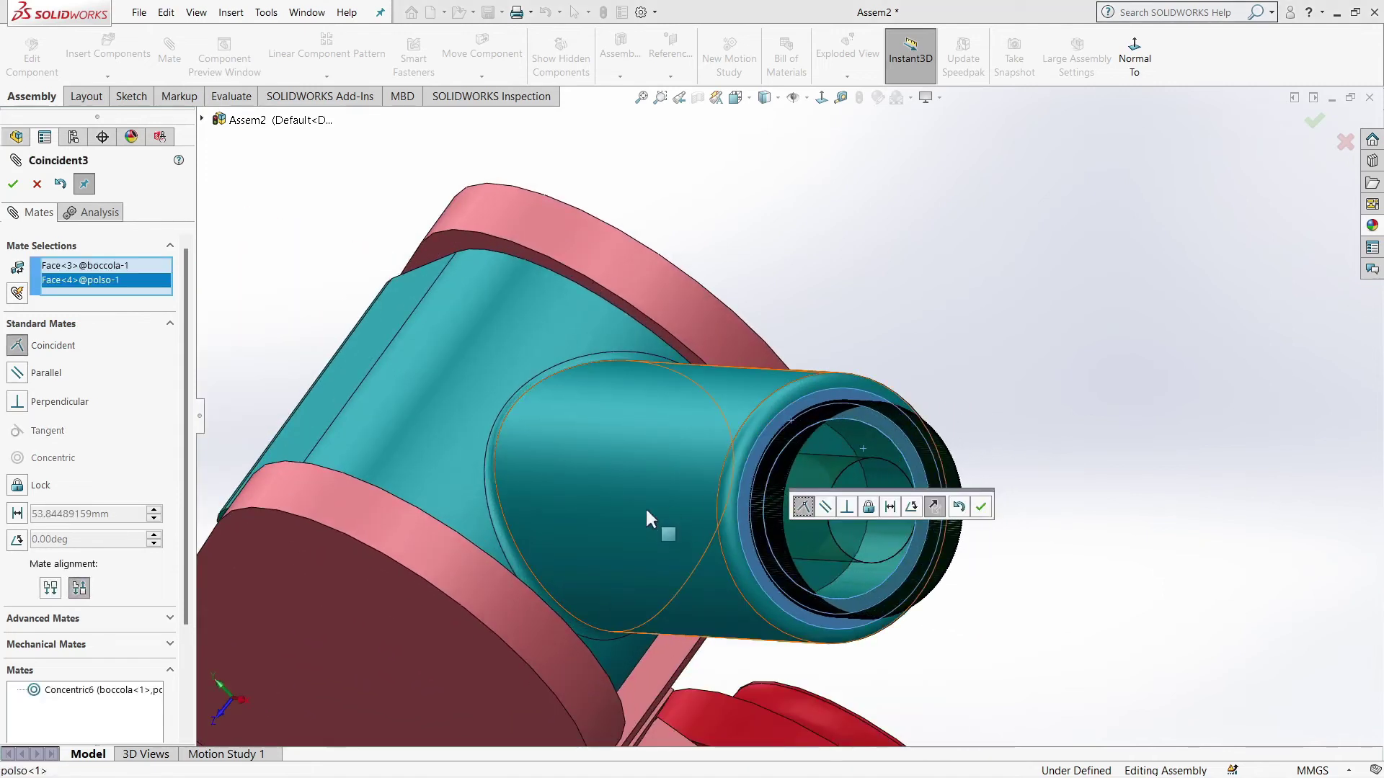
{"action": "left_click", "coordinate": [890, 508]}
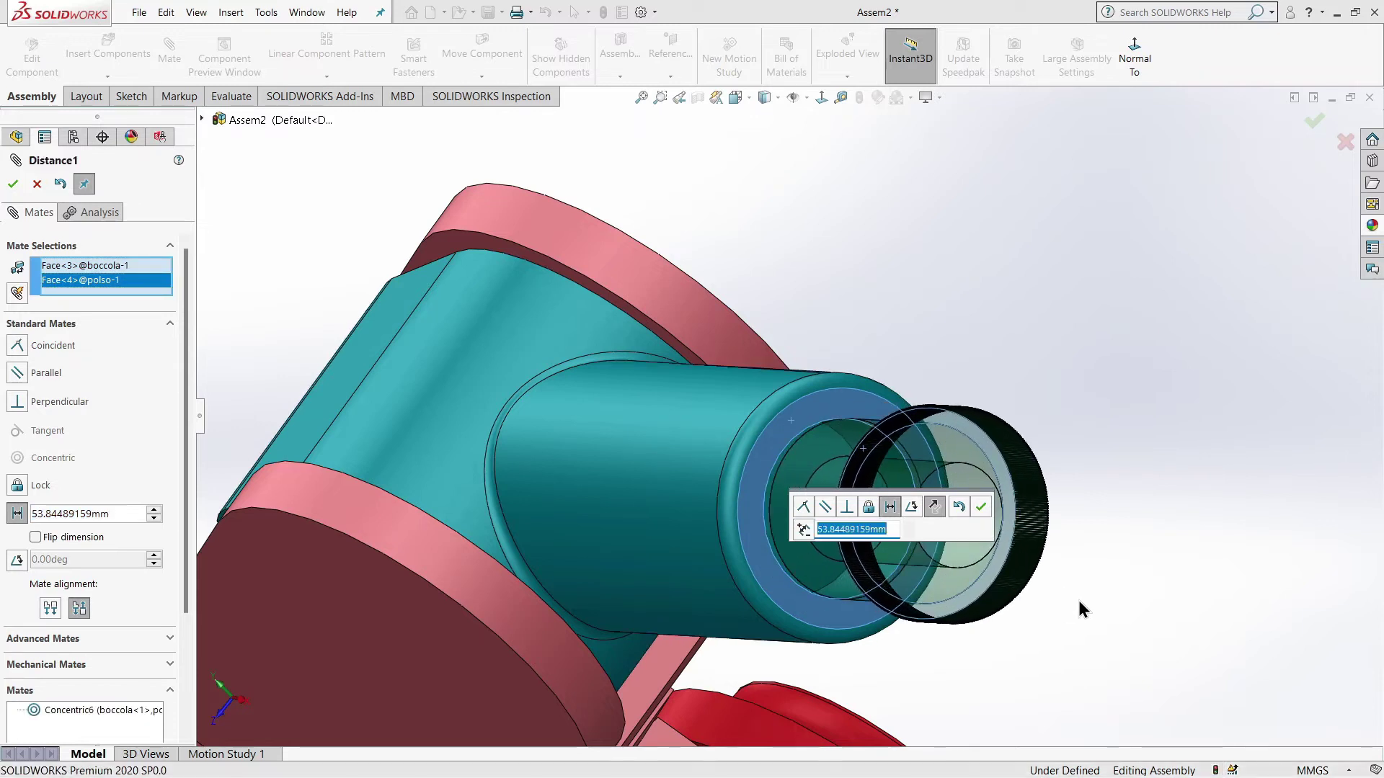
{"action": "type", "text": "2"}
{"action": "key", "text": "Return"}
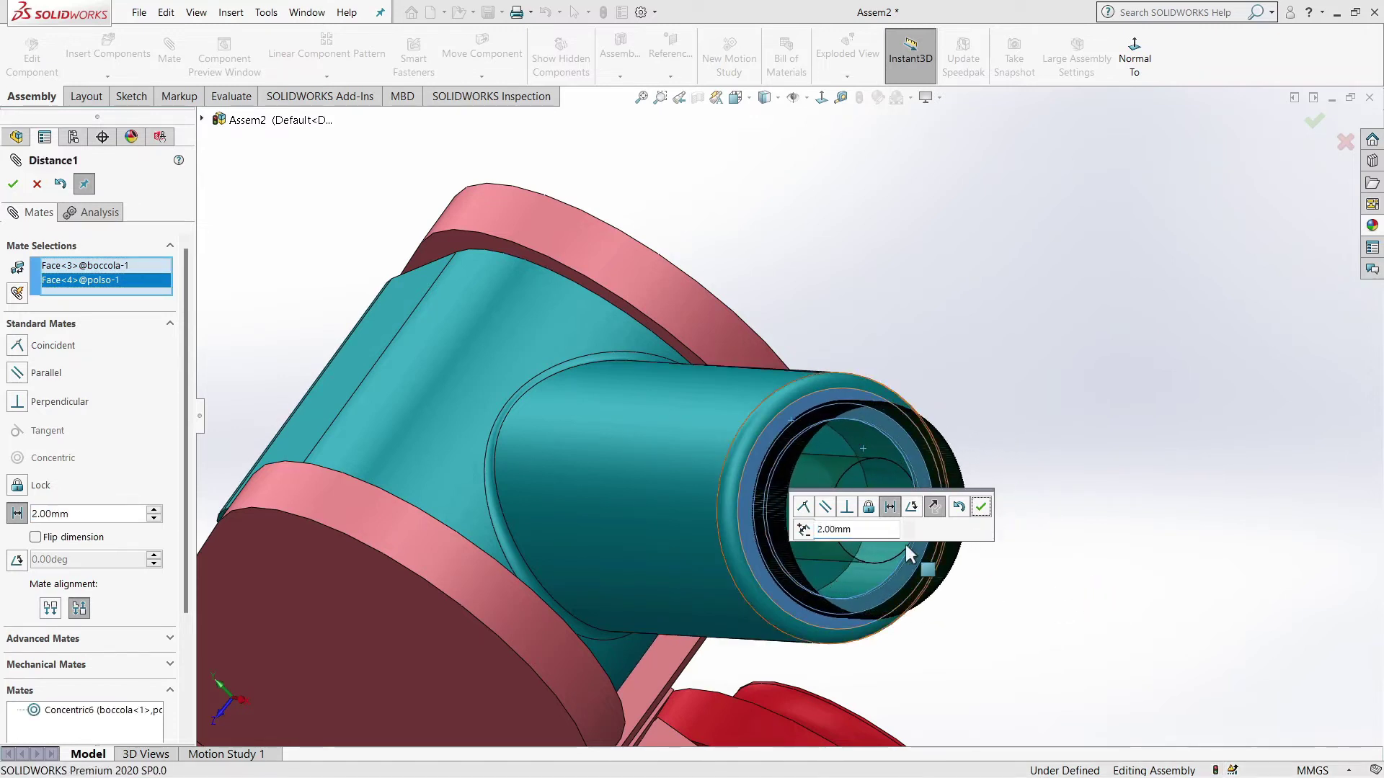
{"action": "key", "text": "ctrl+1"}
{"action": "scroll", "coordinate": [948, 432], "scroll_direction": "down", "scroll_amount": 2}
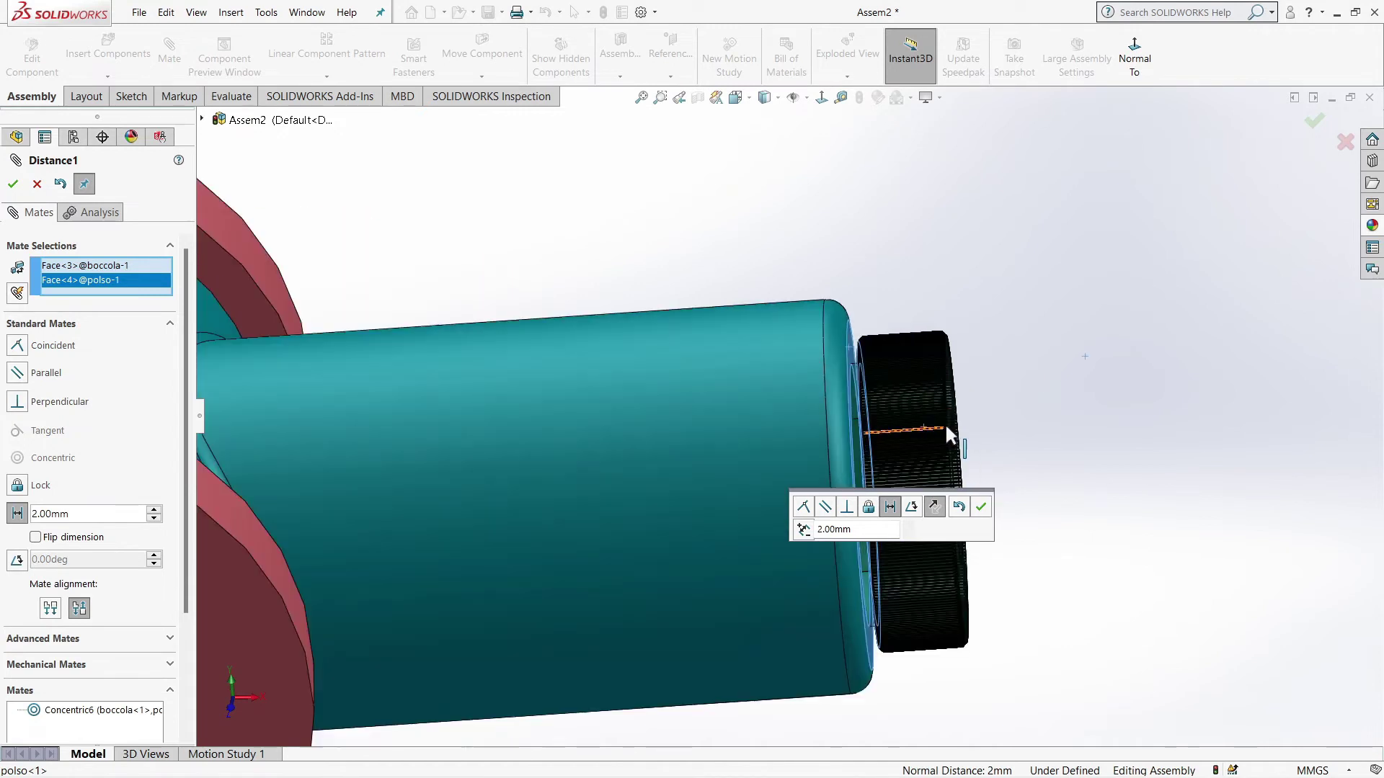
{"action": "scroll", "coordinate": [948, 432], "scroll_direction": "down", "scroll_amount": 2}
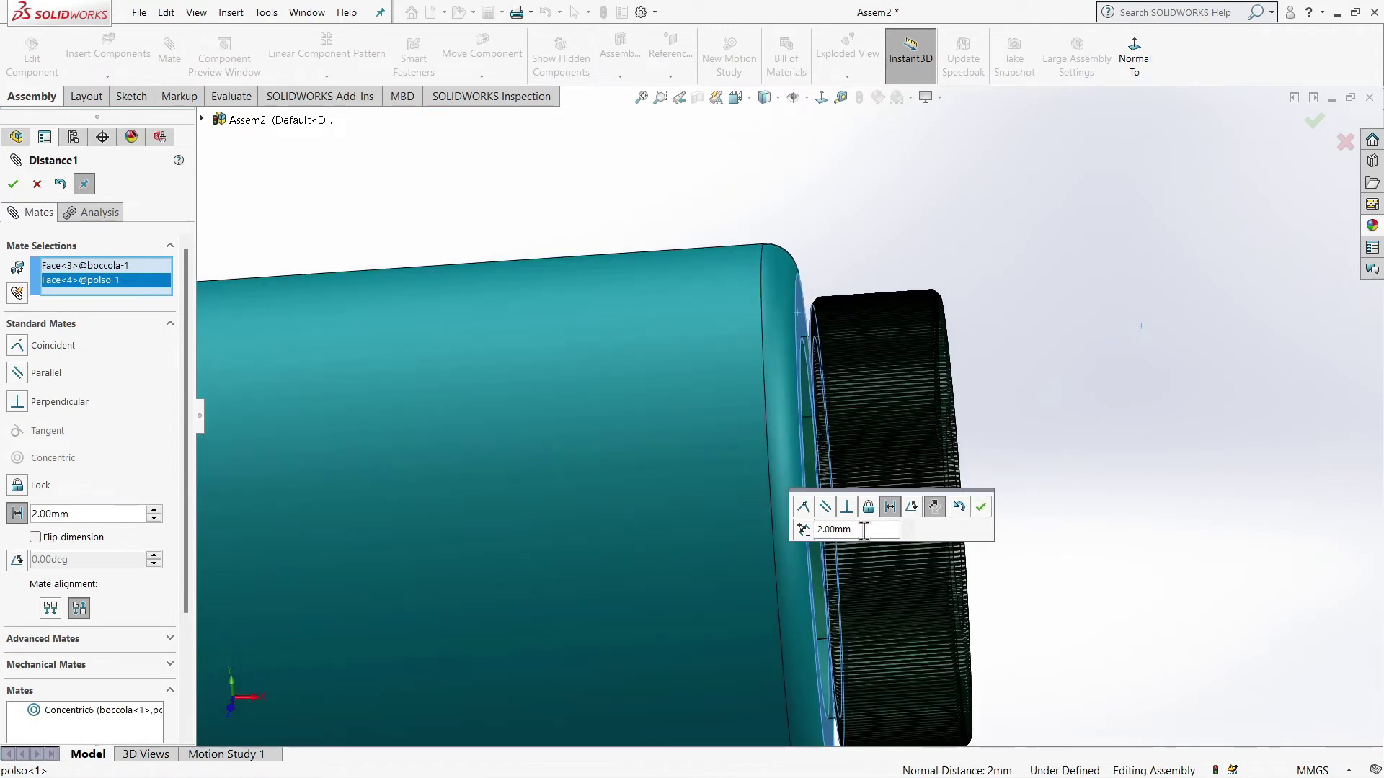
{"action": "left_click_drag", "start_coordinate": [863, 531], "coordinate": [812, 537]}
{"action": "type", "text": "5"}
{"action": "key", "text": "Return"}
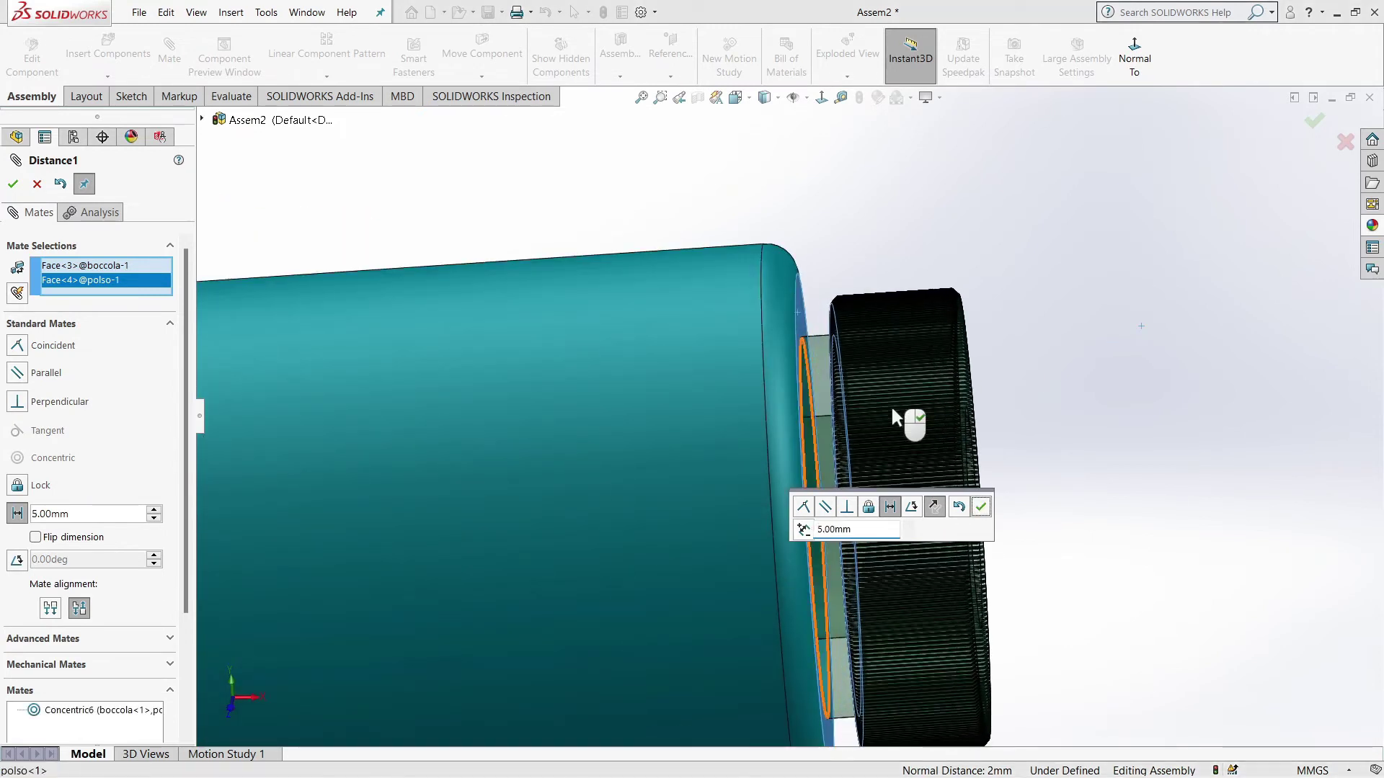
{"action": "left_click", "coordinate": [982, 507]}
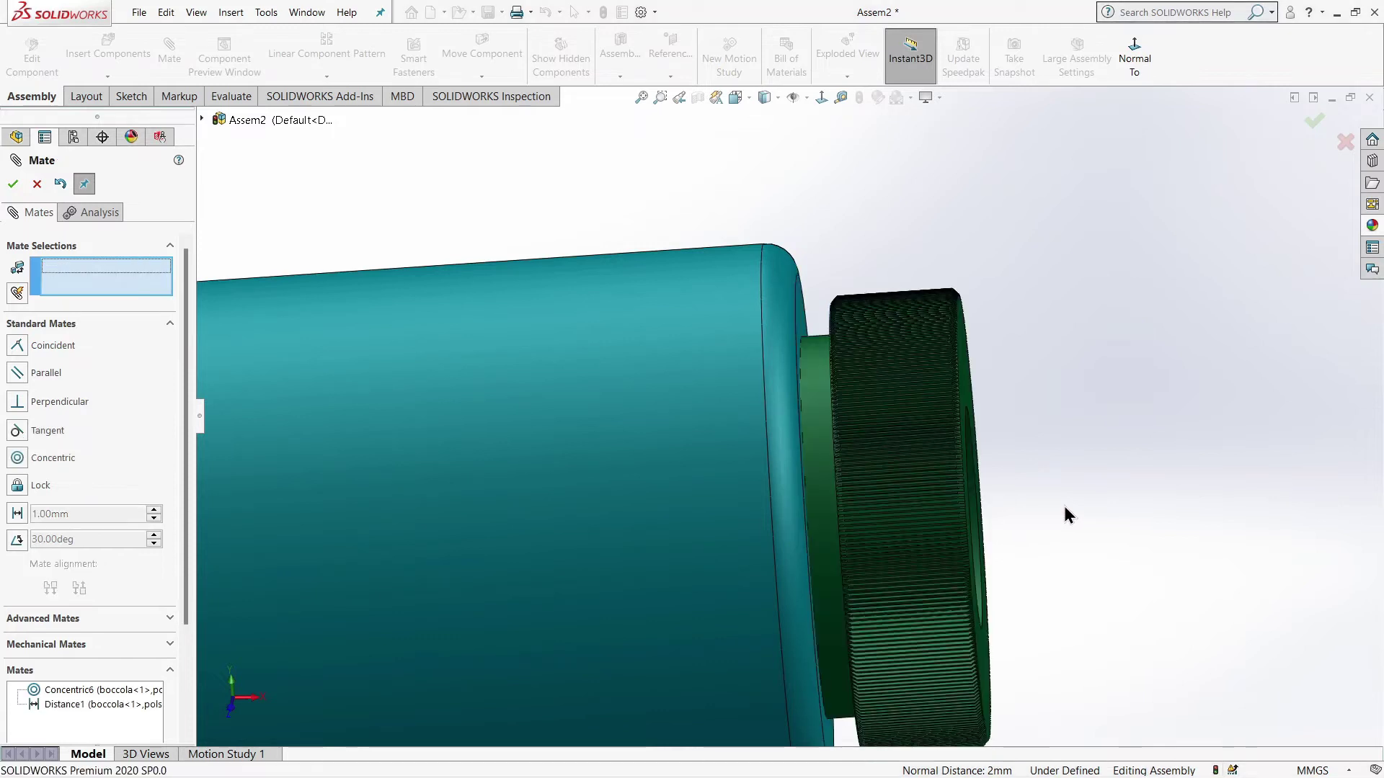
Step: Mate the torch tube concentric with the bushing bore, flipped to point outward
{"action": "scroll", "coordinate": [1009, 541], "scroll_direction": "up", "scroll_amount": 3}
{"action": "scroll", "coordinate": [958, 562], "scroll_direction": "up", "scroll_amount": 2}
{"action": "scroll", "coordinate": [943, 577], "scroll_direction": "up", "scroll_amount": 3}
{"action": "scroll", "coordinate": [951, 577], "scroll_direction": "up", "scroll_amount": 2}
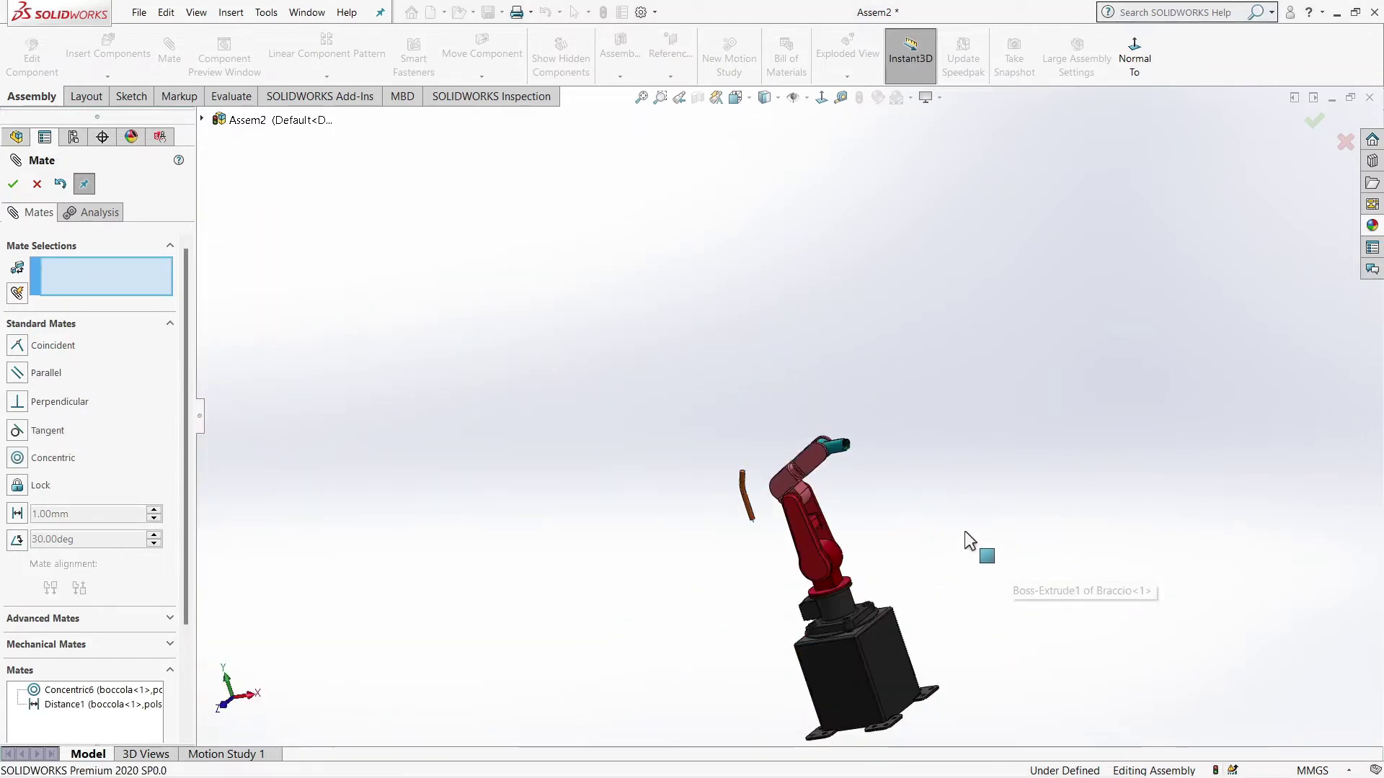
{"action": "scroll", "coordinate": [793, 490], "scroll_direction": "down", "scroll_amount": 2}
{"action": "scroll", "coordinate": [577, 397], "scroll_direction": "down", "scroll_amount": 3}
{"action": "left_click", "coordinate": [499, 416]}
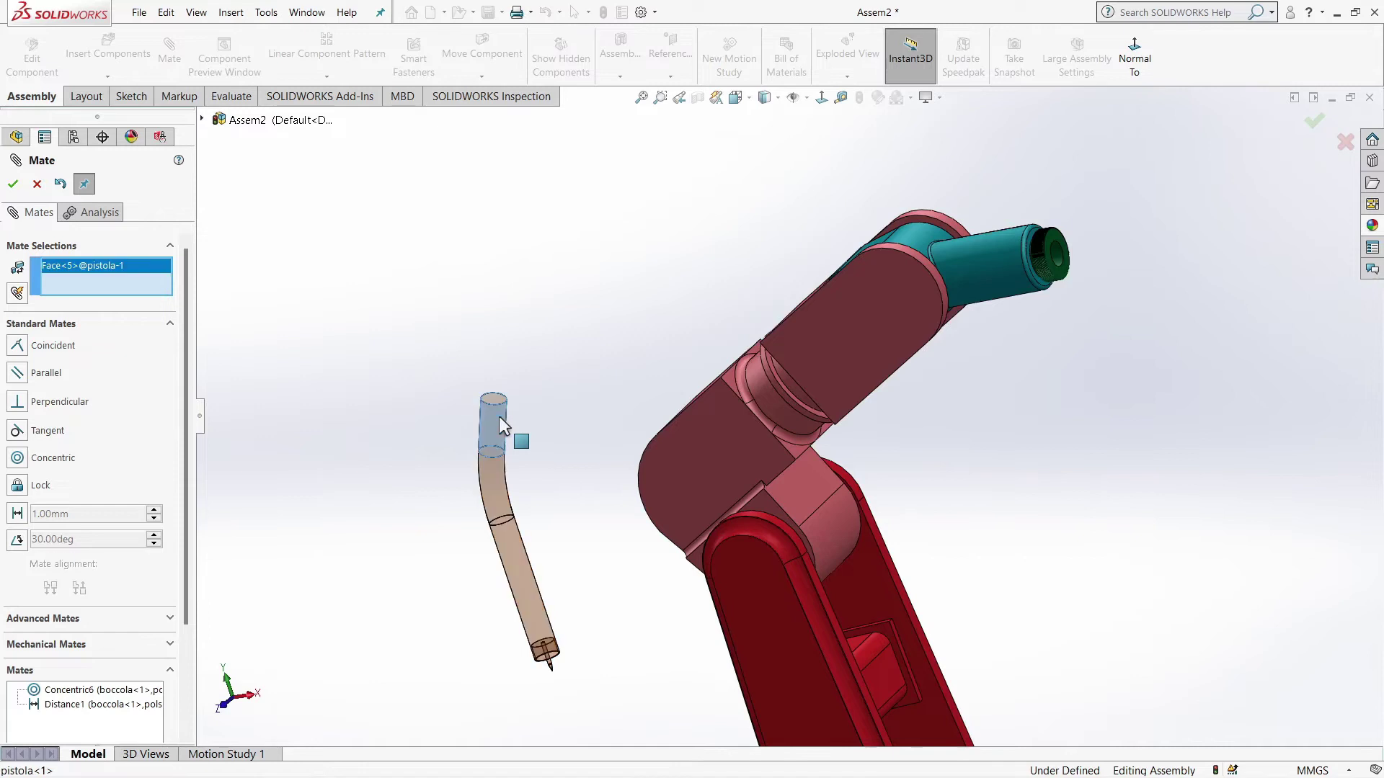
{"action": "scroll", "coordinate": [1055, 310], "scroll_direction": "down", "scroll_amount": 3}
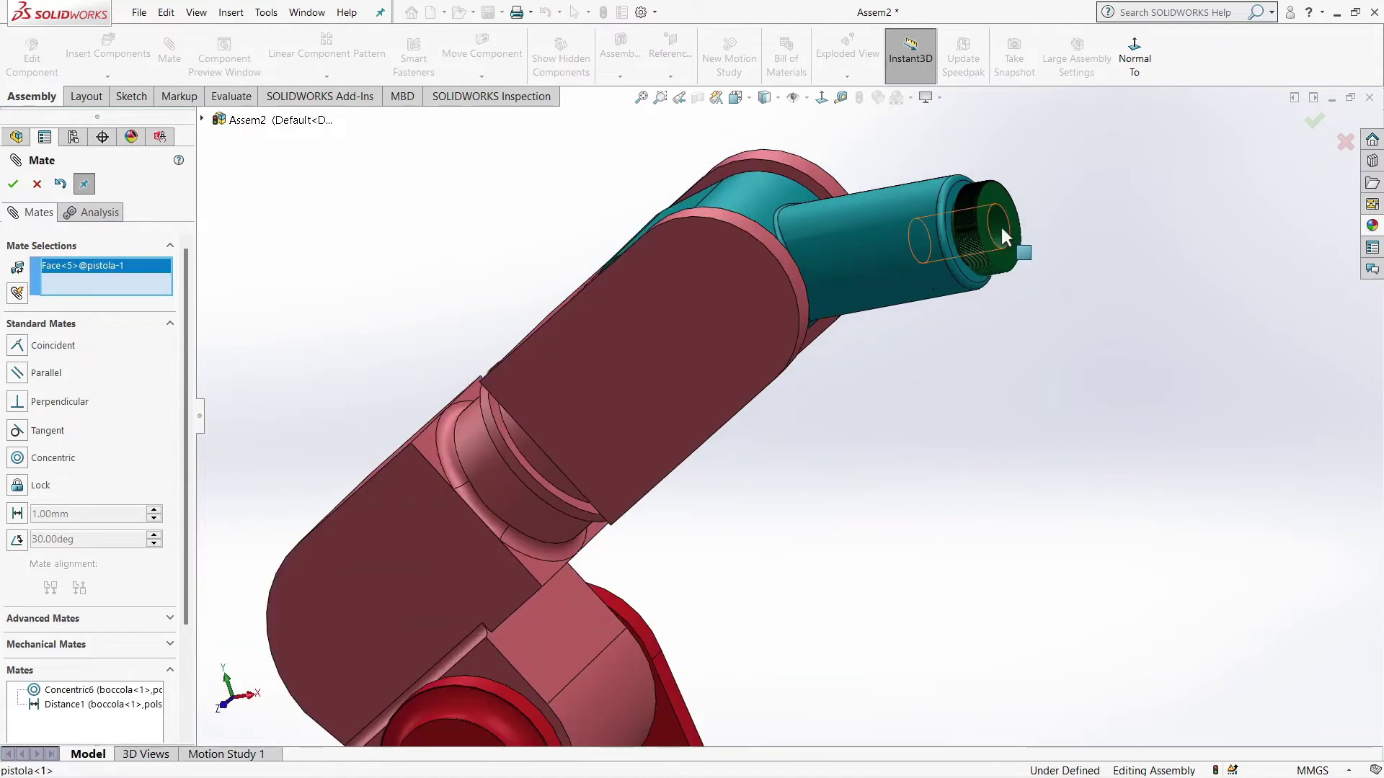
{"action": "left_click", "coordinate": [1001, 224]}
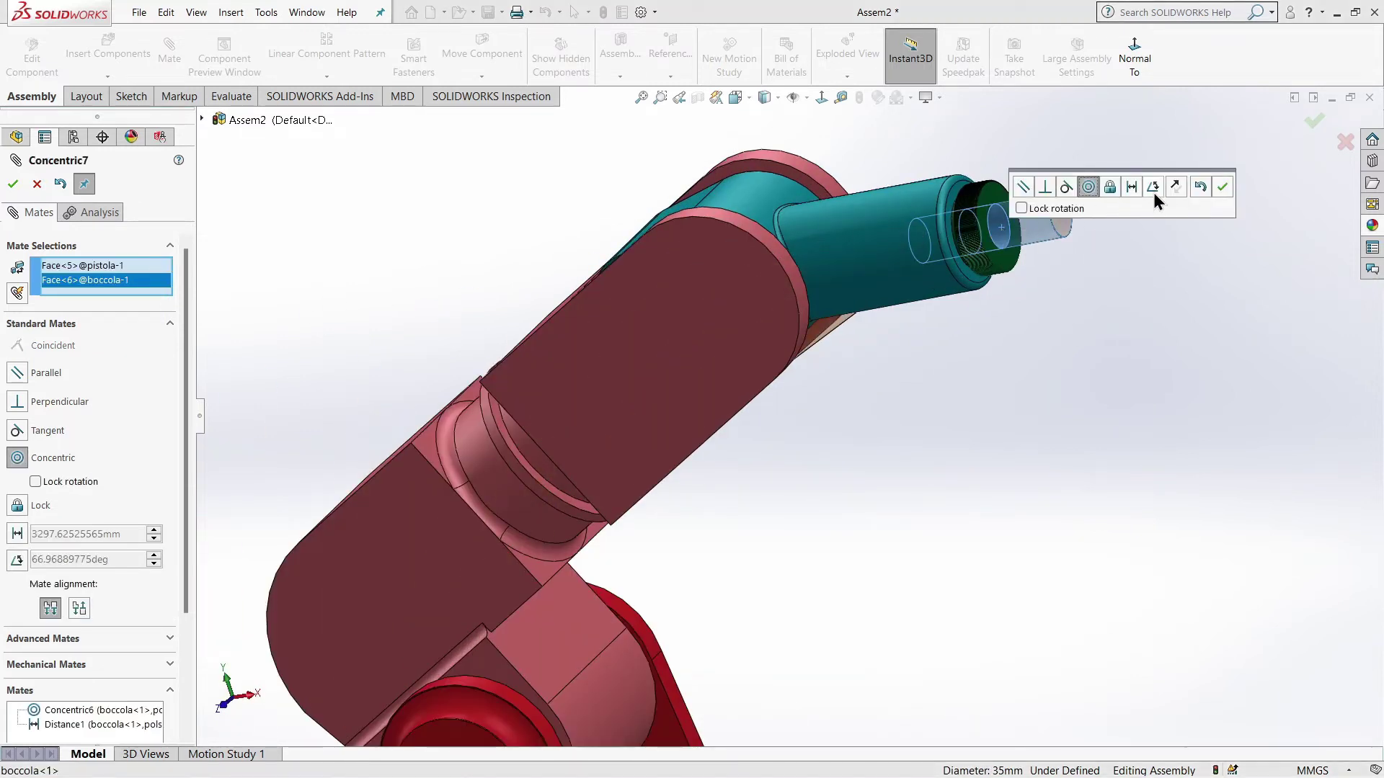
{"action": "left_click", "coordinate": [1175, 187]}
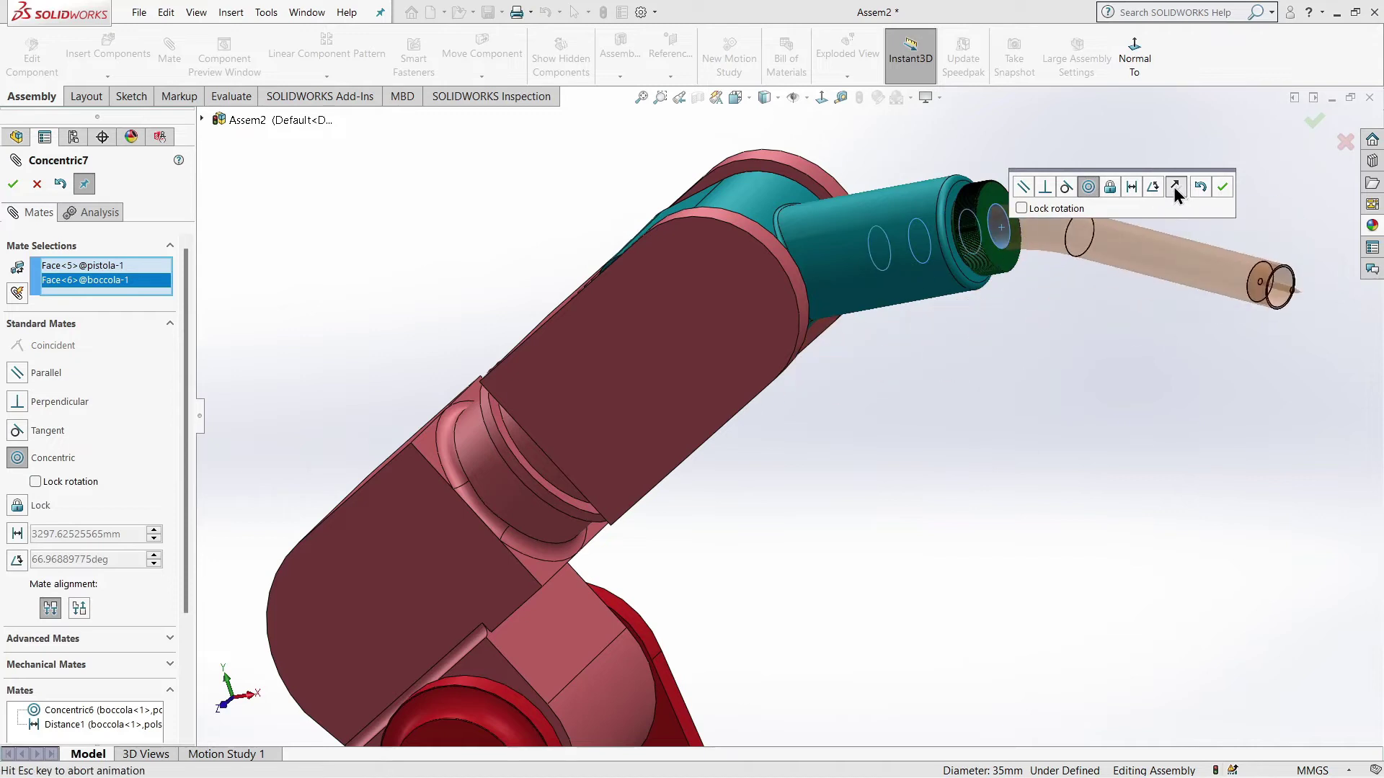
{"action": "left_click", "coordinate": [1223, 187]}
Step: Add a Coincident mate between the torch end face and the wrist socket face
{"action": "scroll", "coordinate": [1034, 222], "scroll_direction": "down", "scroll_amount": 3}
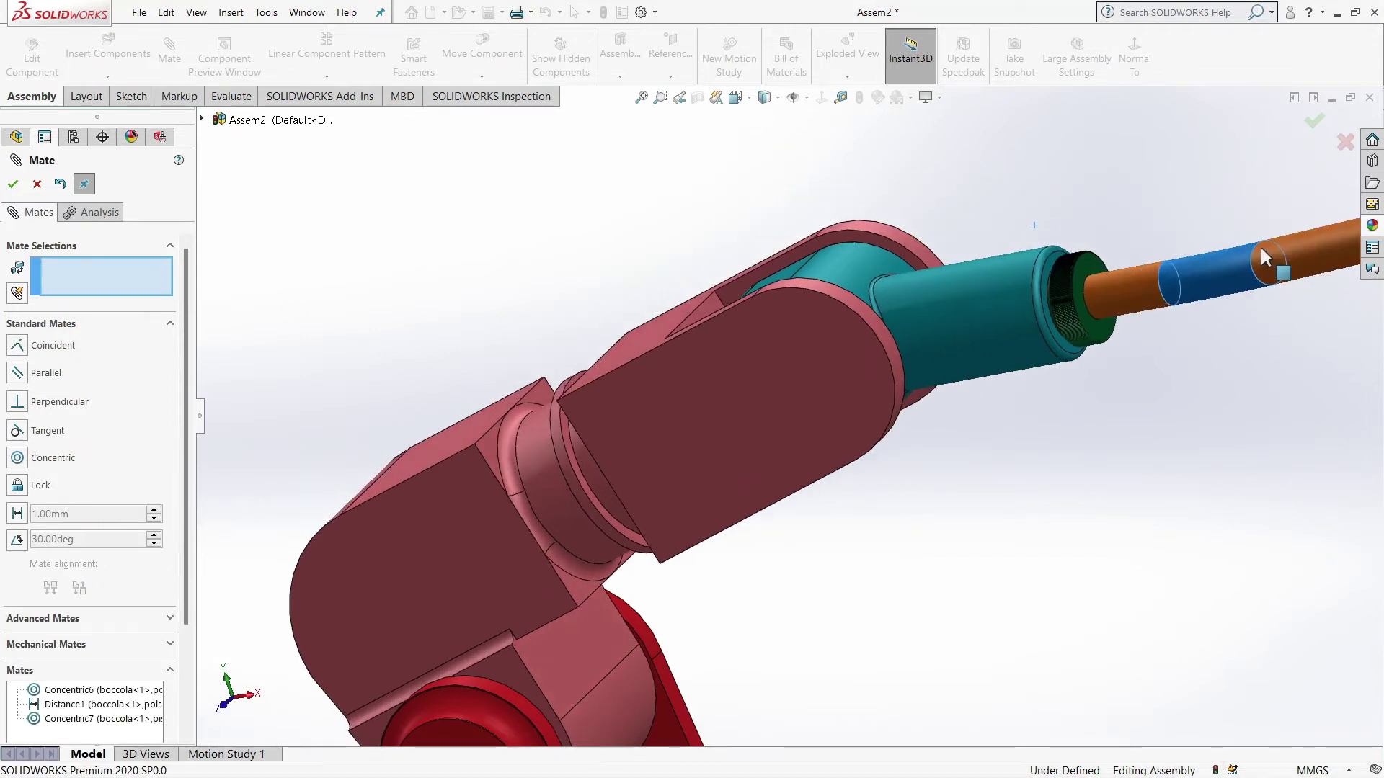
{"action": "scroll", "coordinate": [1103, 324], "scroll_direction": "down", "scroll_amount": 3}
{"action": "scroll", "coordinate": [1169, 426], "scroll_direction": "down", "scroll_amount": 2}
{"action": "scroll", "coordinate": [1139, 428], "scroll_direction": "down", "scroll_amount": 2}
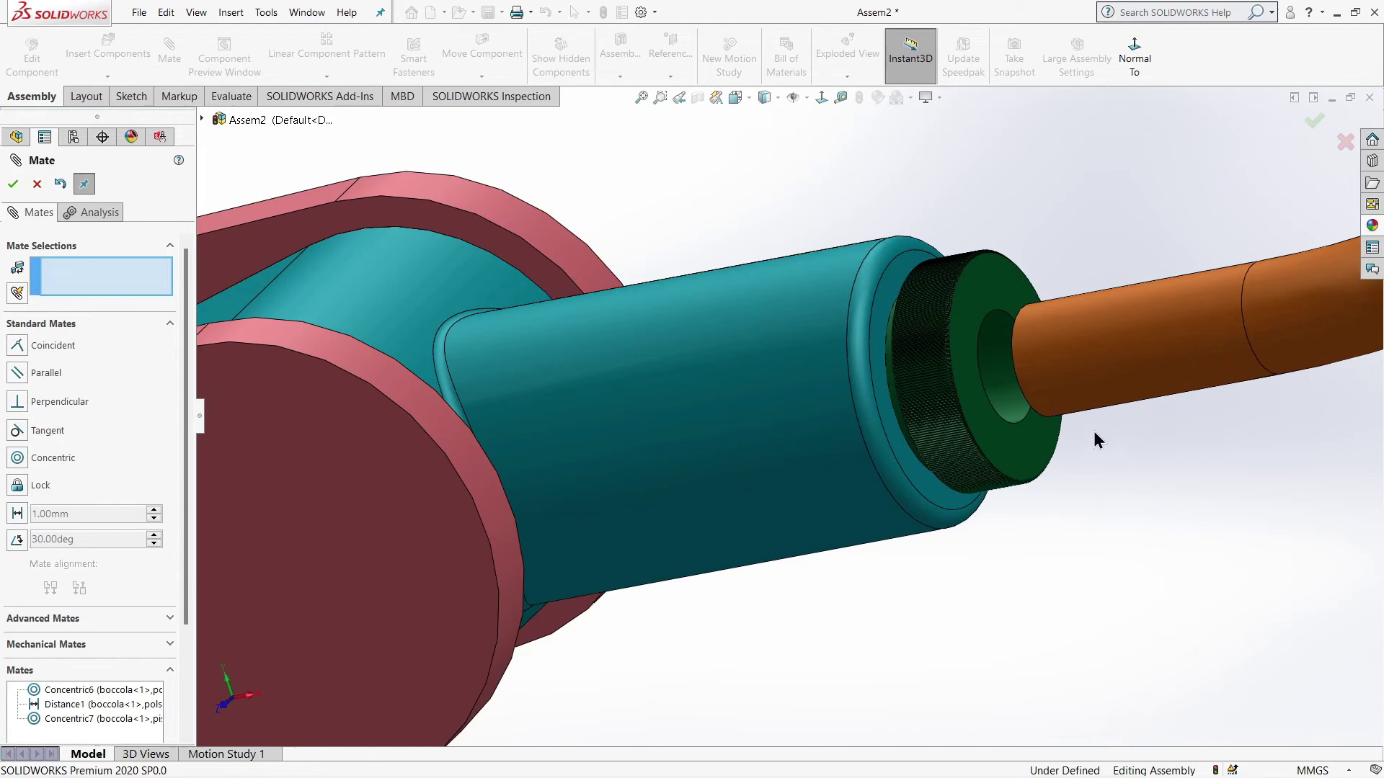
{"action": "scroll", "coordinate": [1124, 421], "scroll_direction": "down", "scroll_amount": 2}
{"action": "left_click", "coordinate": [1108, 361]}
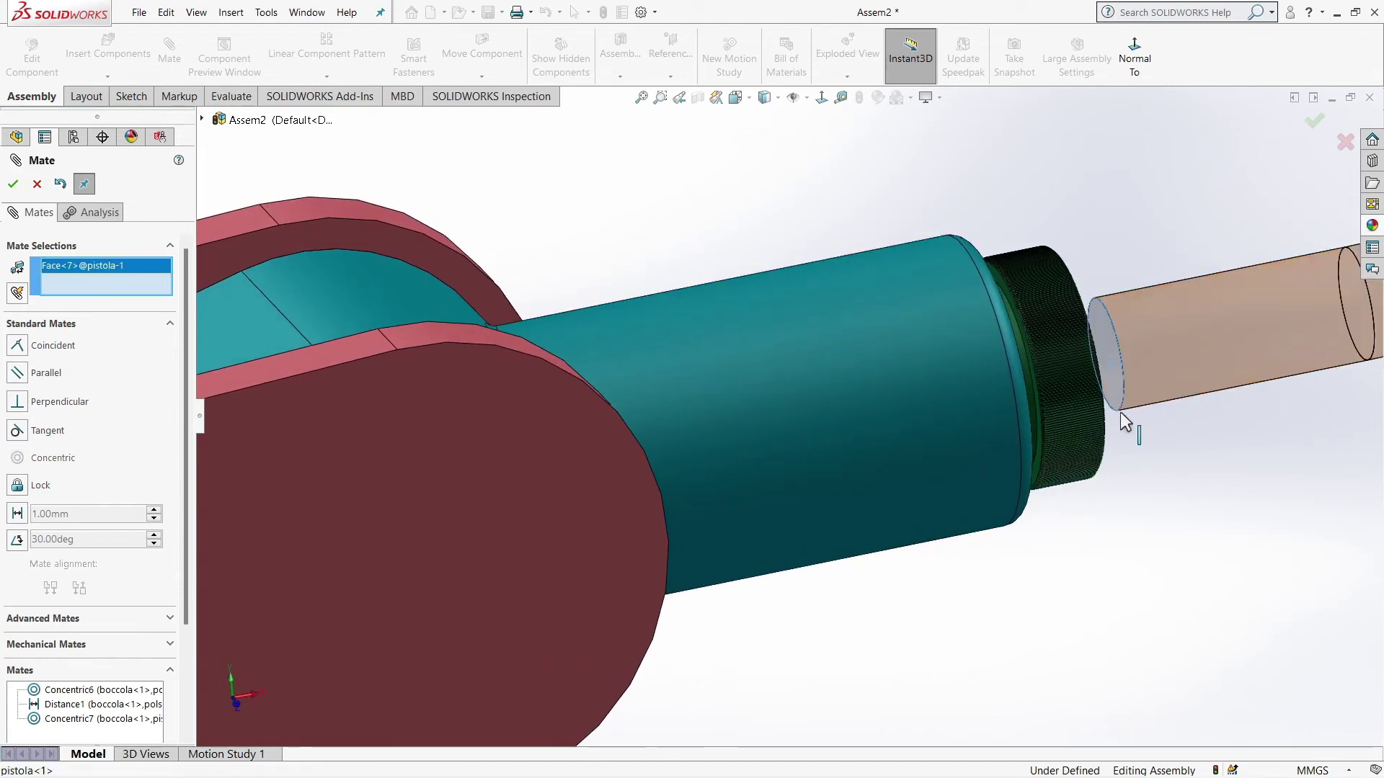
{"action": "scroll", "coordinate": [1009, 432], "scroll_direction": "up", "scroll_amount": 3}
{"action": "middle_click_drag", "start_coordinate": [1009, 433], "coordinate": [524, 507]}
{"action": "scroll", "coordinate": [547, 446], "scroll_direction": "down", "scroll_amount": 3}
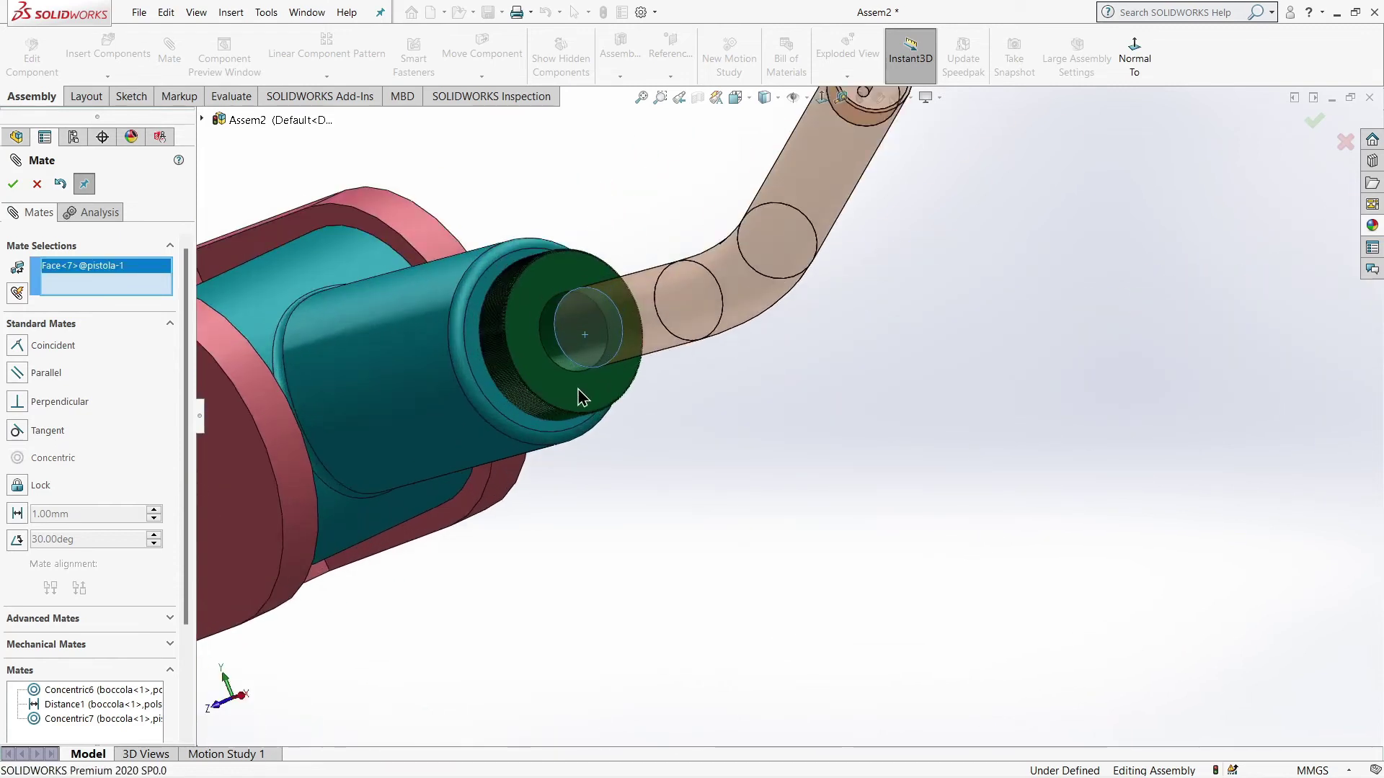
{"action": "scroll", "coordinate": [575, 396], "scroll_direction": "down", "scroll_amount": 2}
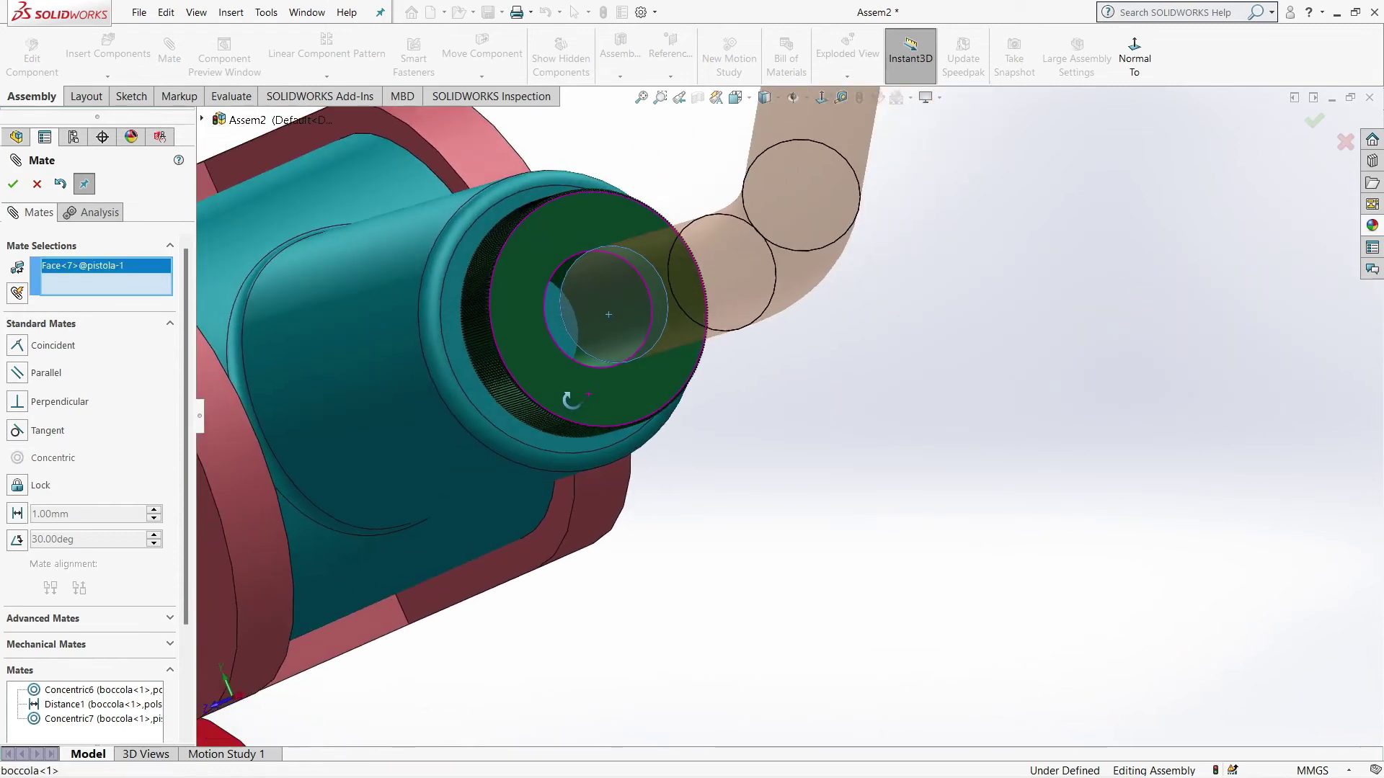
{"action": "left_click", "coordinate": [555, 325]}
{"action": "scroll", "coordinate": [652, 435], "scroll_direction": "up", "scroll_amount": 3}
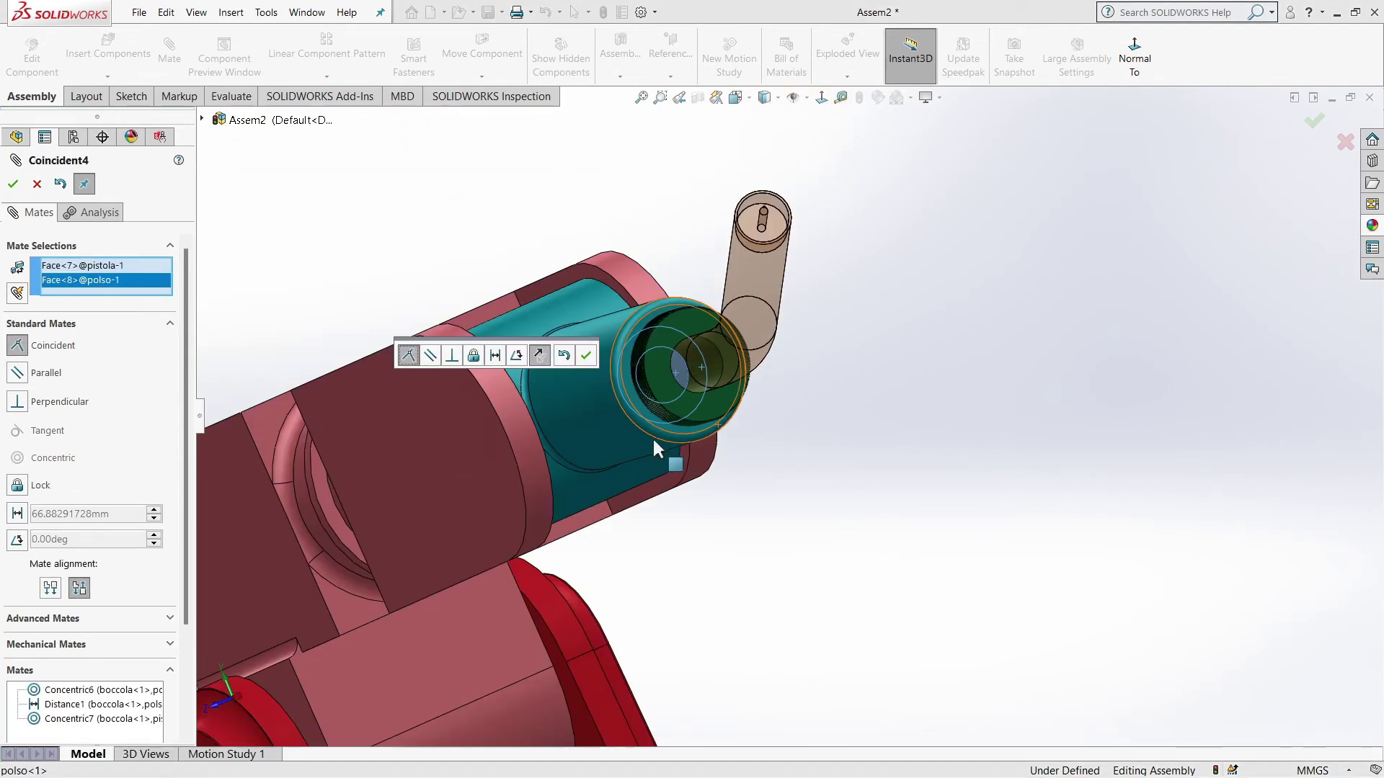
{"action": "scroll", "coordinate": [652, 435], "scroll_direction": "up", "scroll_amount": 3}
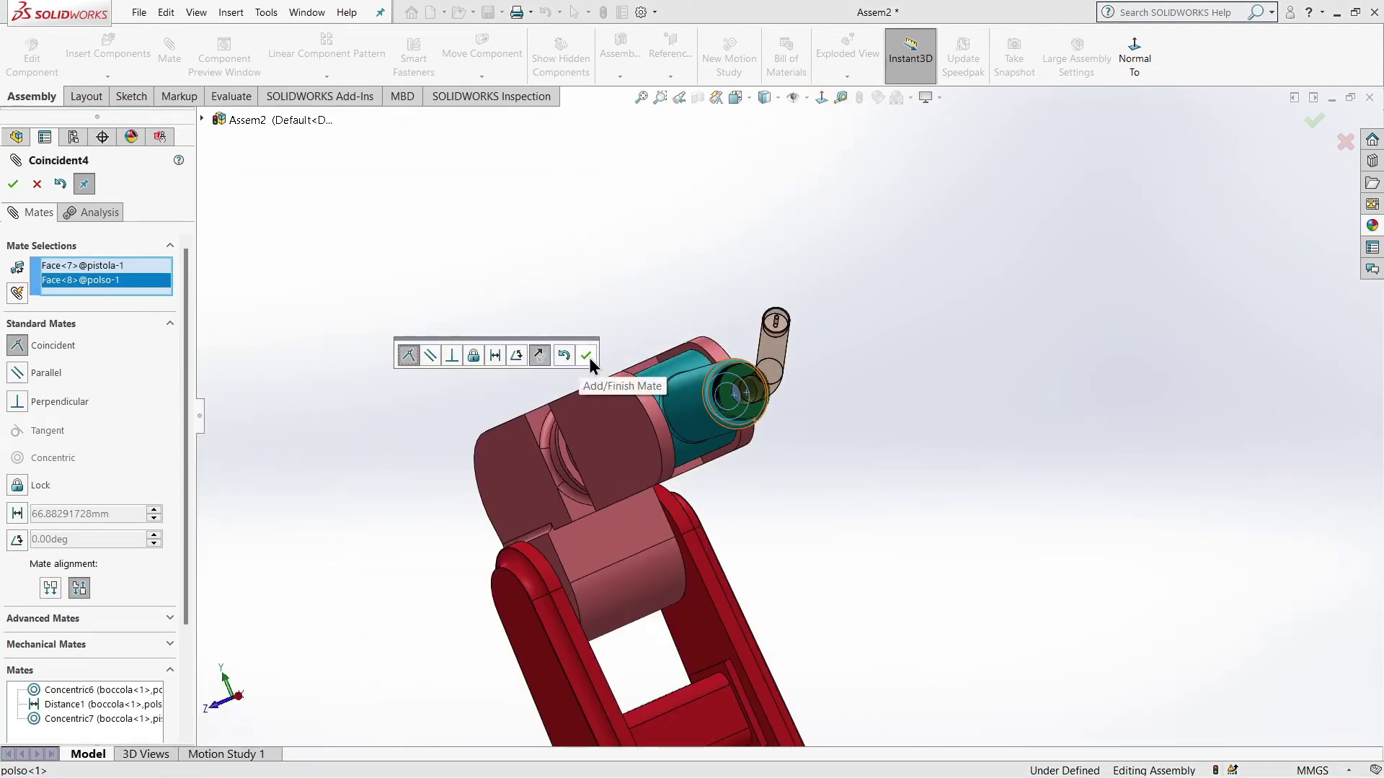
{"action": "left_click", "coordinate": [586, 356]}
Step: Drag the torch to check that the whole arm chain follows
{"action": "scroll", "coordinate": [902, 491], "scroll_direction": "up", "scroll_amount": 3}
{"action": "scroll", "coordinate": [861, 450], "scroll_direction": "up", "scroll_amount": 2}
{"action": "mouse_move", "coordinate": [963, 429]}
{"action": "left_mouse_down"}
{"action": "mouse_move", "coordinate": [966, 450]}
{"action": "mouse_move", "coordinate": [911, 392]}
{"action": "left_mouse_up"}
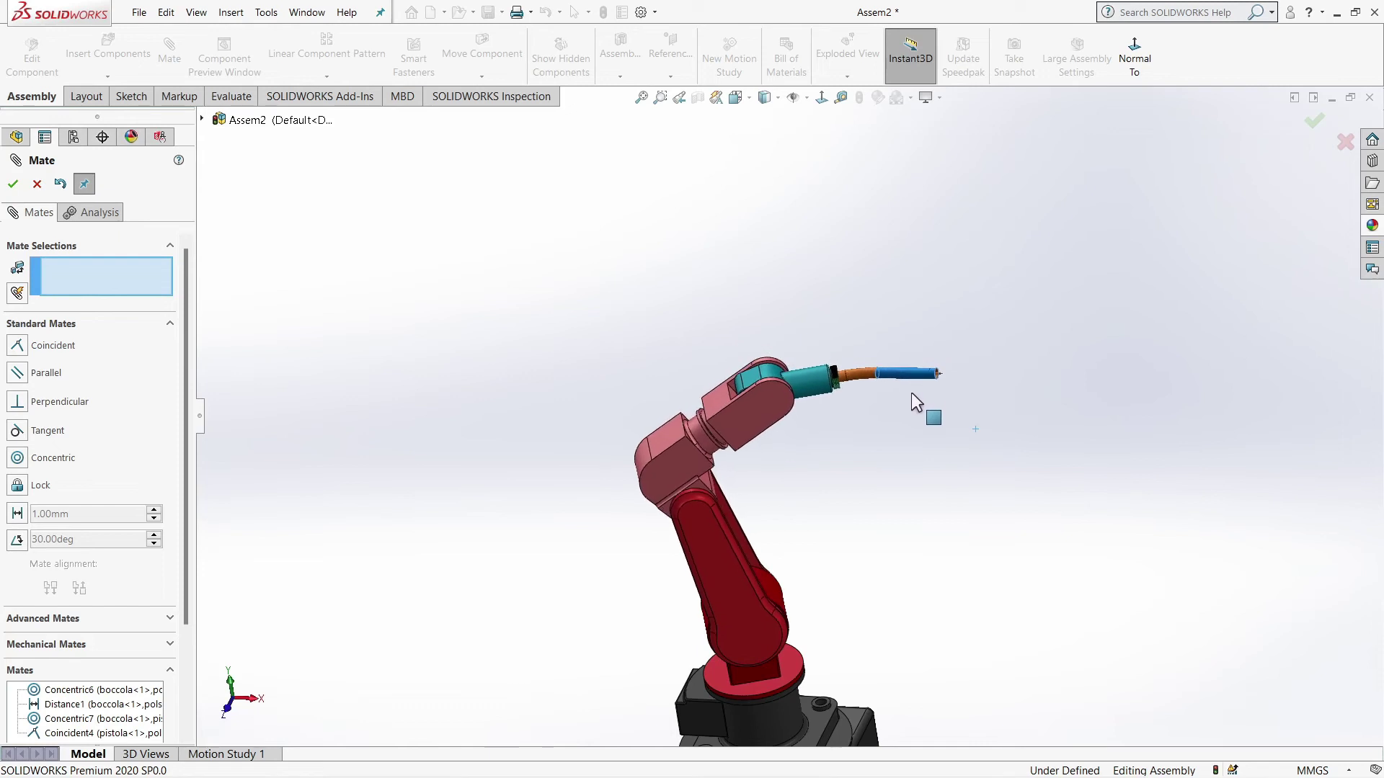
{"action": "left_click_drag", "start_coordinate": [912, 392], "coordinate": [845, 390]}
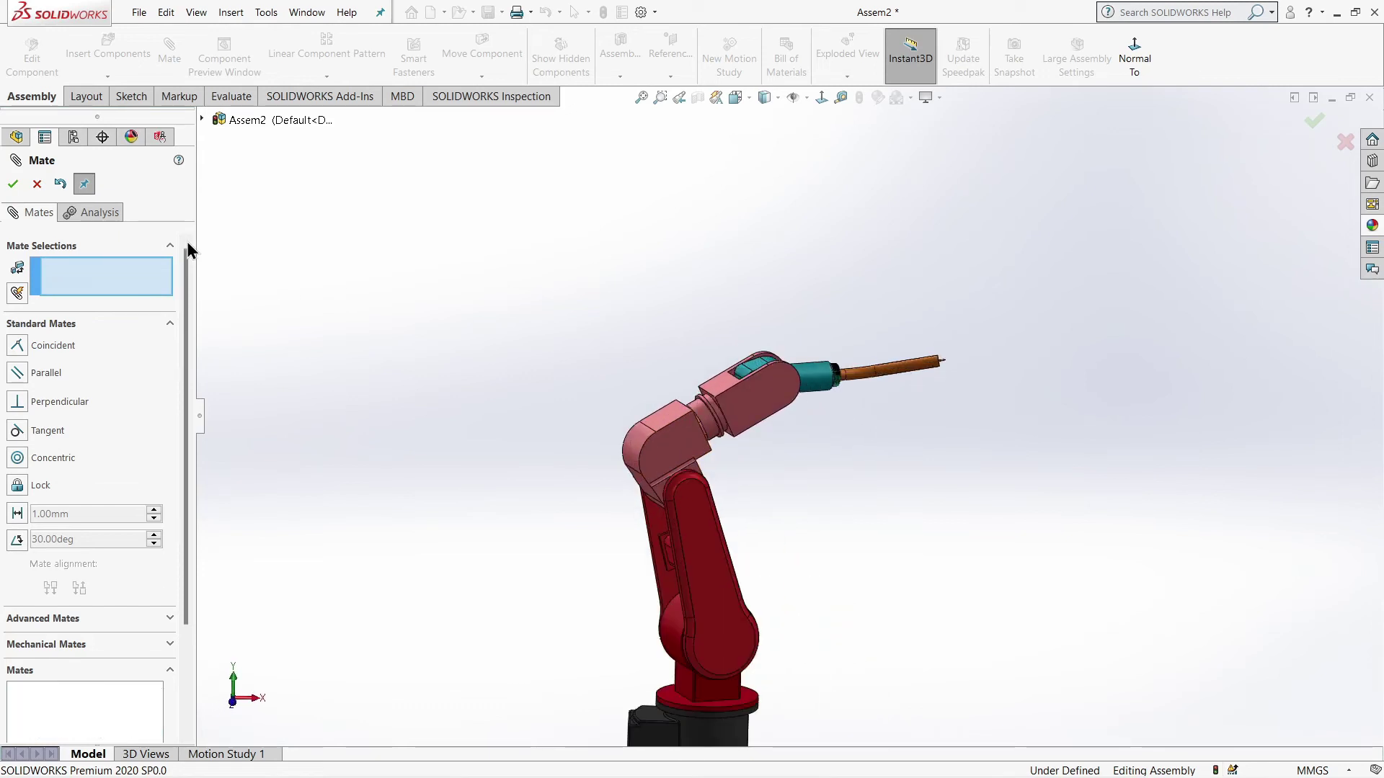
Step: Close the mate editor and repose the spalla shoulder link in the front view
{"action": "key", "text": "Escape"}
{"action": "right_click", "coordinate": [688, 462]}
{"action": "key", "text": "Escape"}
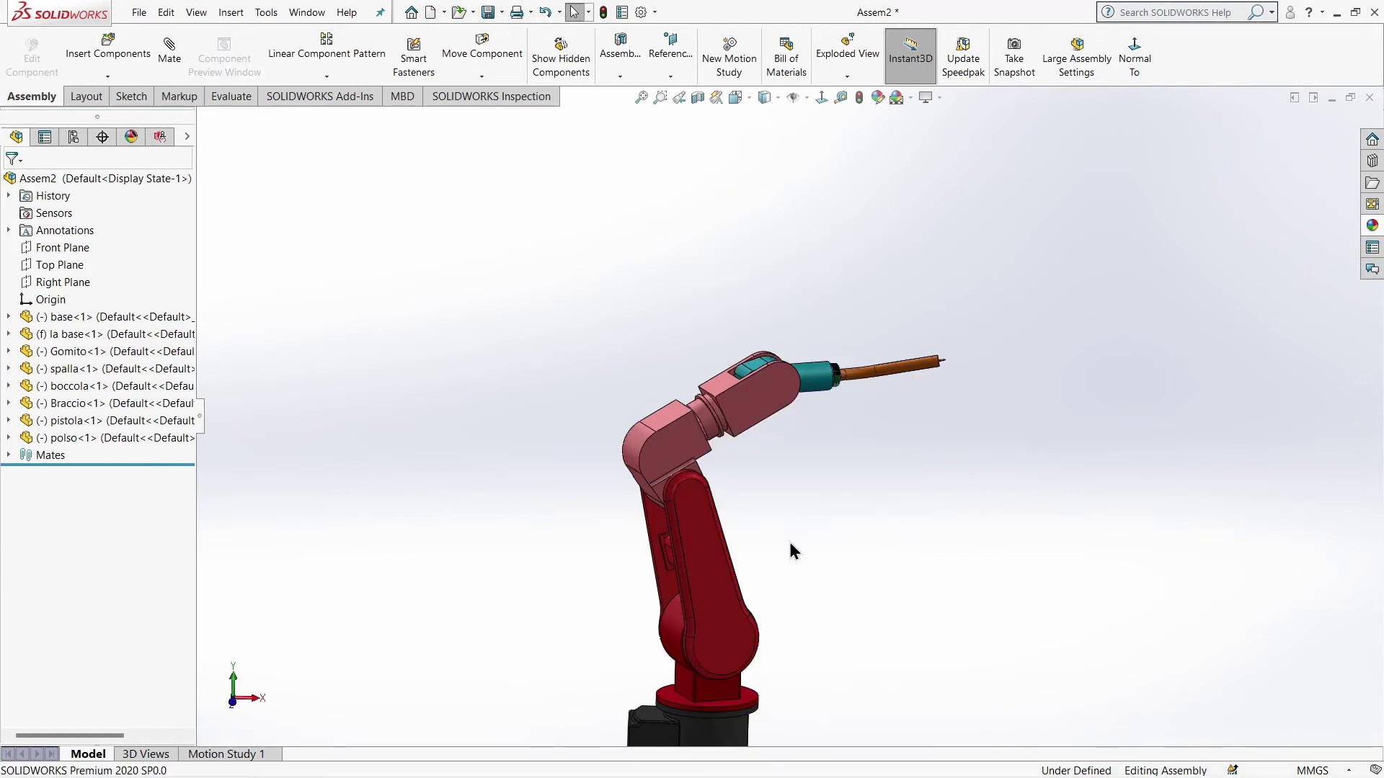
{"action": "mouse_move", "coordinate": [794, 512]}
{"action": "left_mouse_down"}
{"action": "mouse_move", "coordinate": [935, 618]}
{"action": "mouse_move", "coordinate": [866, 527]}
{"action": "left_mouse_up"}
{"action": "key", "text": "Escape"}
{"action": "mouse_move", "coordinate": [833, 575]}
{"action": "left_mouse_down"}
{"action": "mouse_move", "coordinate": [795, 535]}
{"action": "mouse_move", "coordinate": [764, 562]}
{"action": "left_mouse_up"}
{"action": "key", "text": "space"}
{"action": "left_click", "coordinate": [634, 569]}
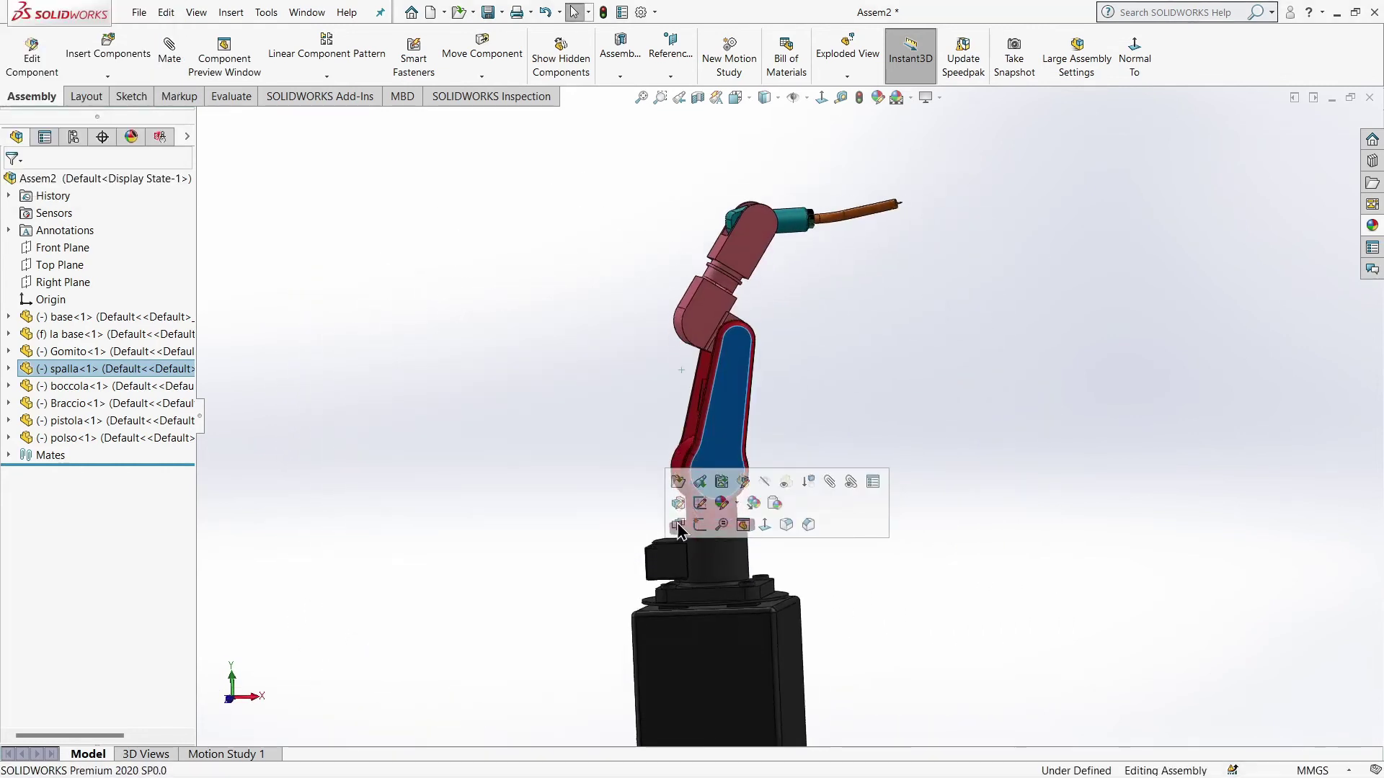
{"action": "scroll", "coordinate": [837, 353], "scroll_direction": "down", "scroll_amount": 3}
{"action": "mouse_move", "coordinate": [710, 330]}
{"action": "left_mouse_down"}
{"action": "mouse_move", "coordinate": [739, 319]}
{"action": "mouse_move", "coordinate": [770, 374]}
{"action": "mouse_move", "coordinate": [736, 343]}
{"action": "left_mouse_up"}
{"action": "scroll", "coordinate": [763, 409], "scroll_direction": "up", "scroll_amount": 2}
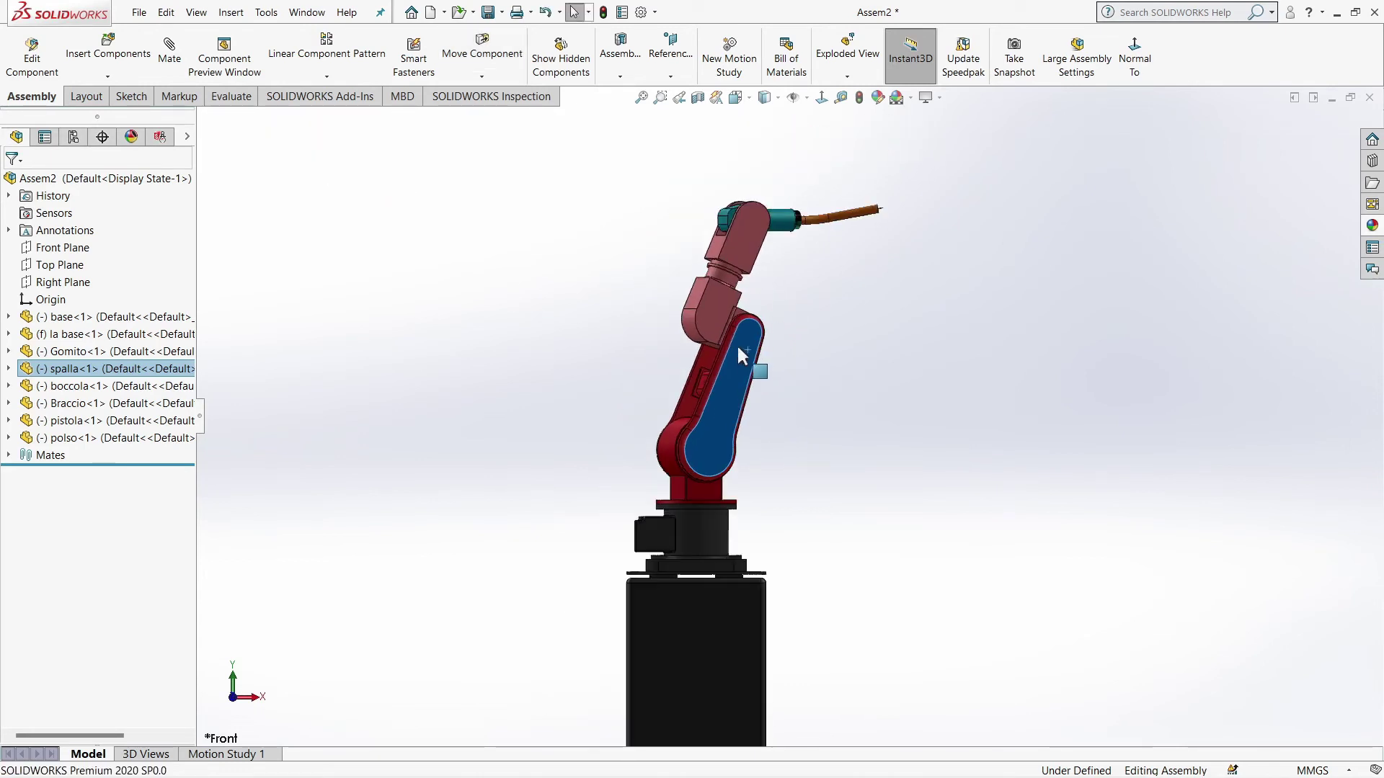
Step: Fix the spalla link, swing the Braccio link to the right, and fix it too
{"action": "right_click", "coordinate": [734, 341]}
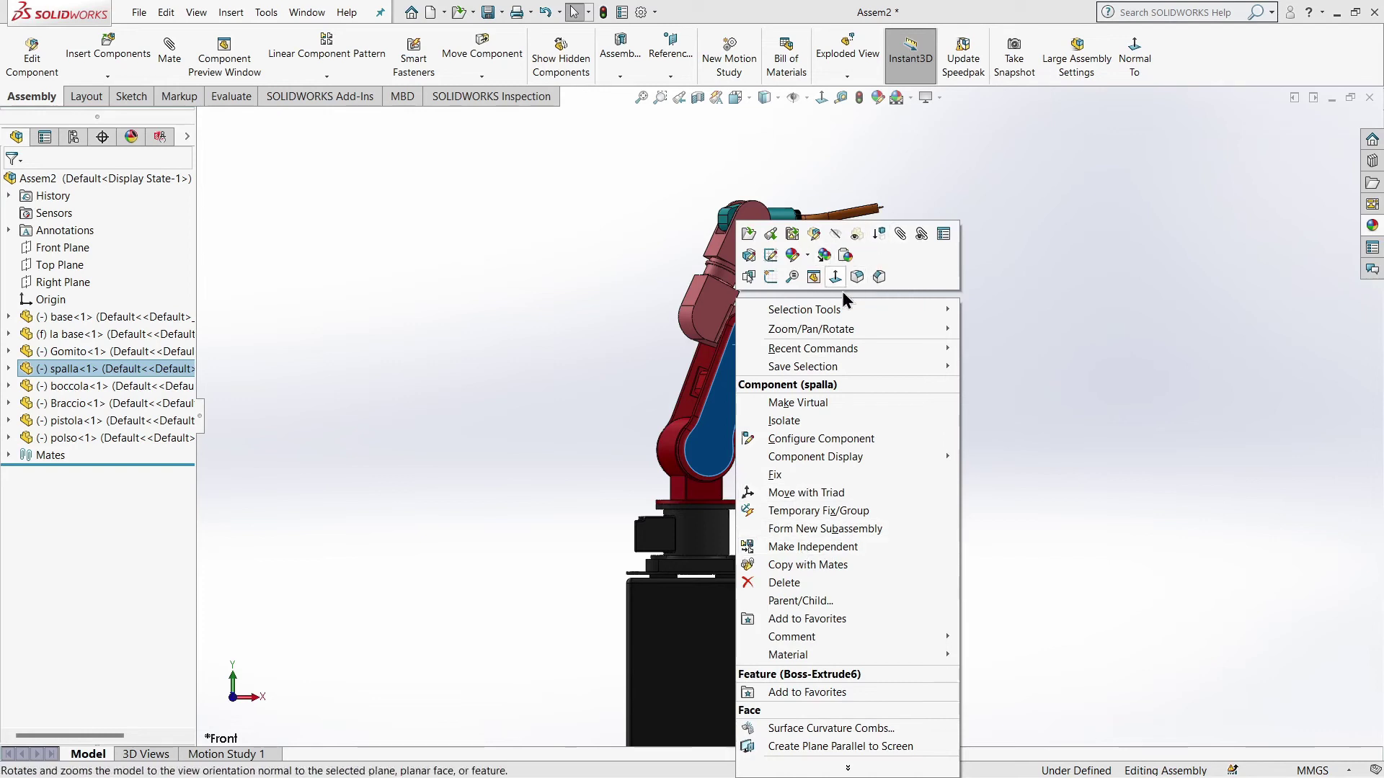
{"action": "left_click", "coordinate": [794, 474]}
{"action": "mouse_move", "coordinate": [757, 273]}
{"action": "left_mouse_down"}
{"action": "mouse_move", "coordinate": [933, 315]}
{"action": "mouse_move", "coordinate": [824, 316]}
{"action": "left_mouse_up"}
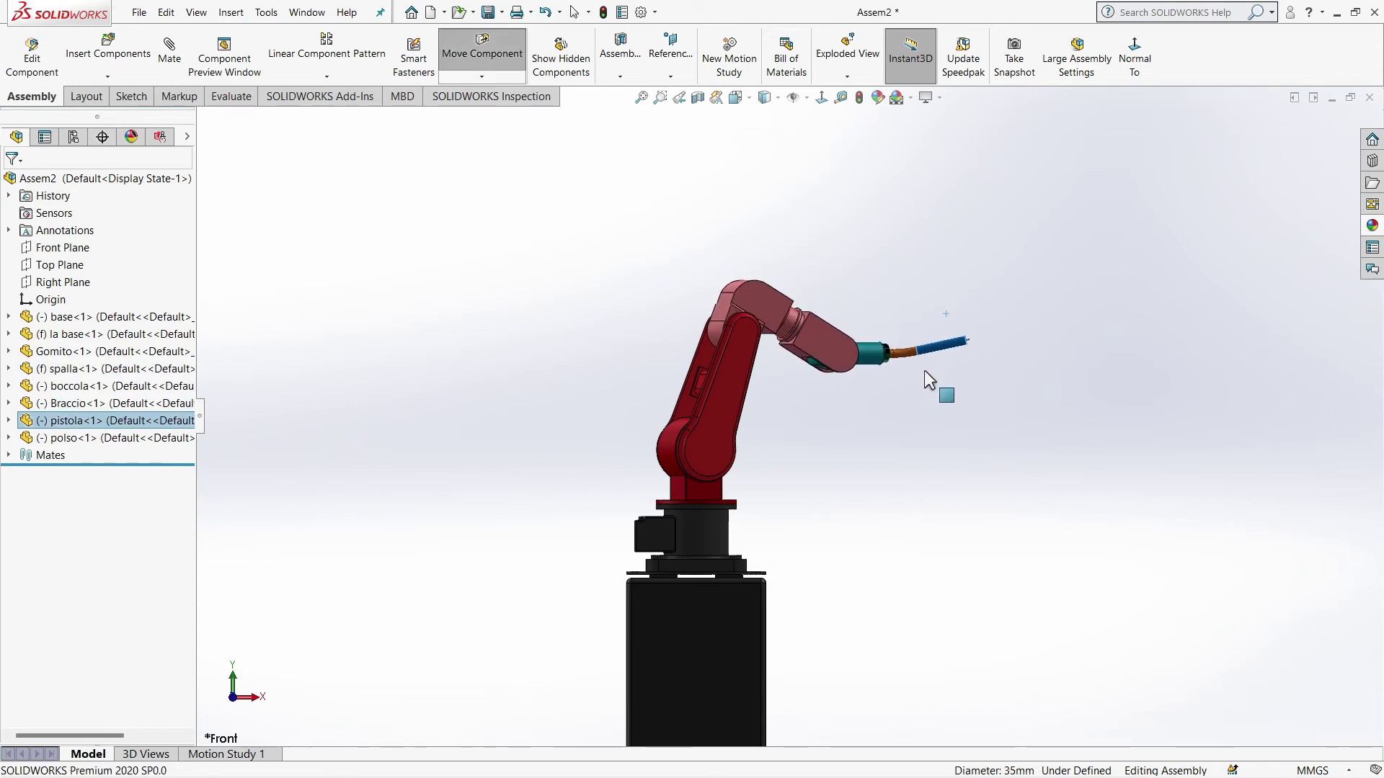
{"action": "right_click", "coordinate": [824, 315]}
{"action": "left_click", "coordinate": [836, 474]}
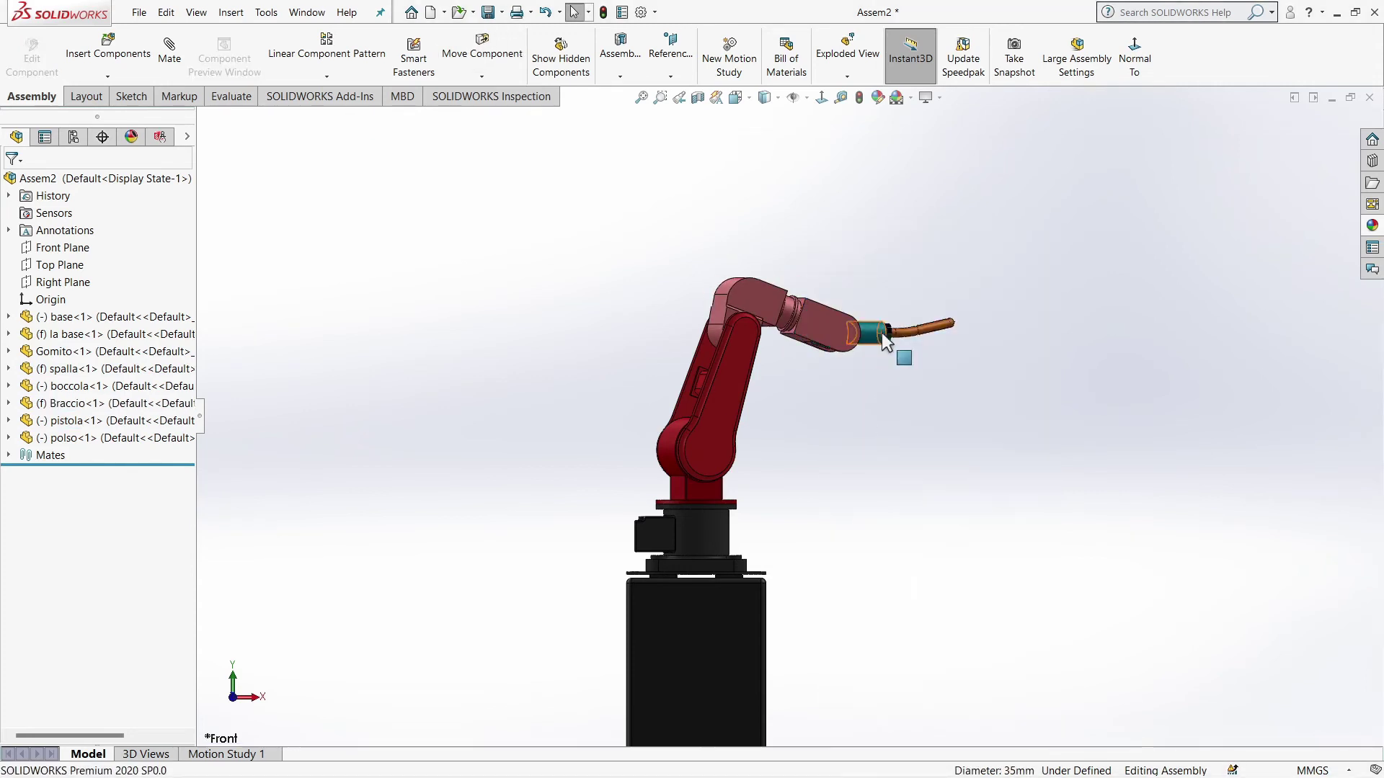
Step: Tilt the wrist and torch downward to the right of the arm
{"action": "mouse_move", "coordinate": [873, 347]}
{"action": "left_mouse_down"}
{"action": "mouse_move", "coordinate": [863, 388]}
{"action": "mouse_move", "coordinate": [892, 374]}
{"action": "mouse_move", "coordinate": [909, 395]}
{"action": "mouse_move", "coordinate": [850, 478]}
{"action": "mouse_move", "coordinate": [911, 434]}
{"action": "mouse_move", "coordinate": [841, 560]}
{"action": "mouse_move", "coordinate": [860, 533]}
{"action": "left_mouse_up"}
{"action": "scroll", "coordinate": [906, 374], "scroll_direction": "down", "scroll_amount": 3}
{"action": "scroll", "coordinate": [862, 418], "scroll_direction": "down", "scroll_amount": 5}
{"action": "key", "text": "Escape"}
{"action": "scroll", "coordinate": [860, 533], "scroll_direction": "up", "scroll_amount": 3}
Step: Orbit around the posed robot and confirm the fixed Braccio link won't move
{"action": "scroll", "coordinate": [869, 508], "scroll_direction": "up", "scroll_amount": 3}
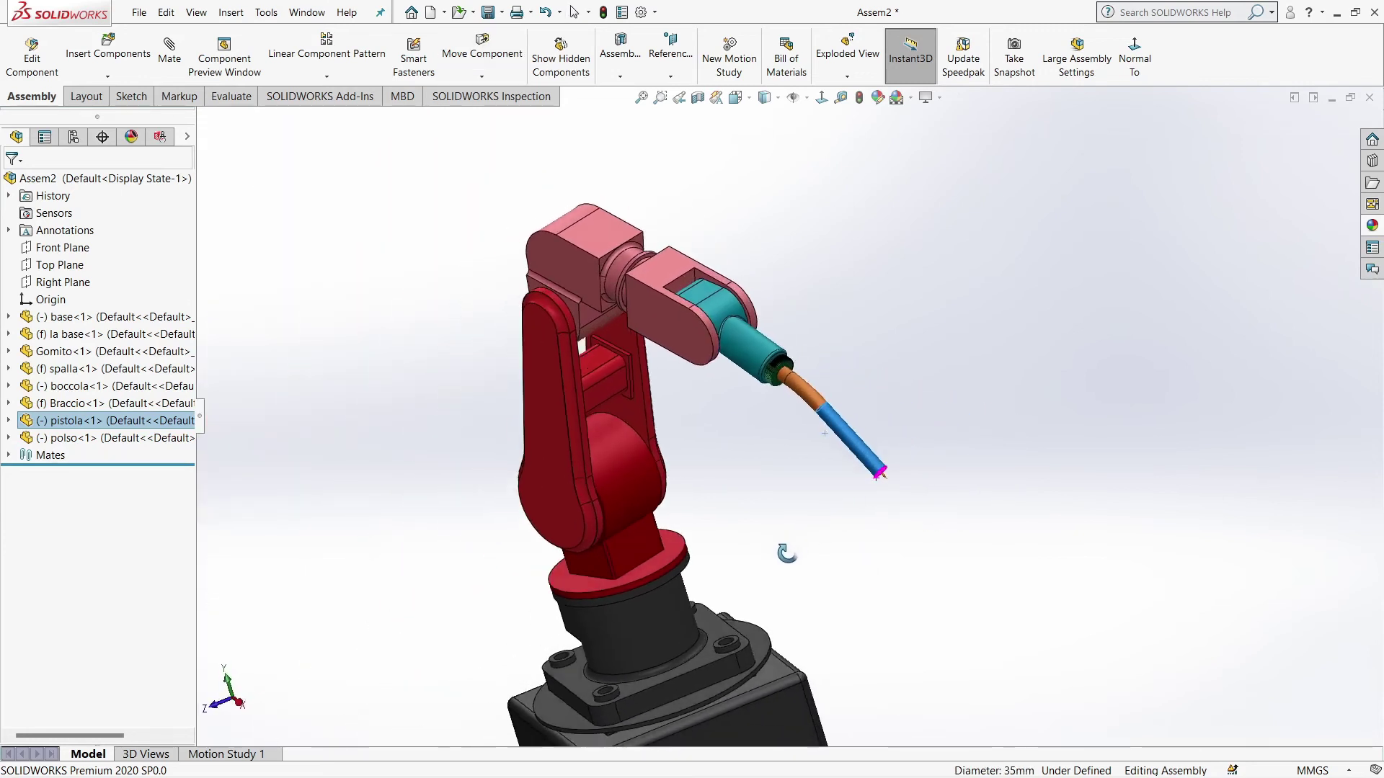
{"action": "scroll", "coordinate": [876, 484], "scroll_direction": "up", "scroll_amount": 2}
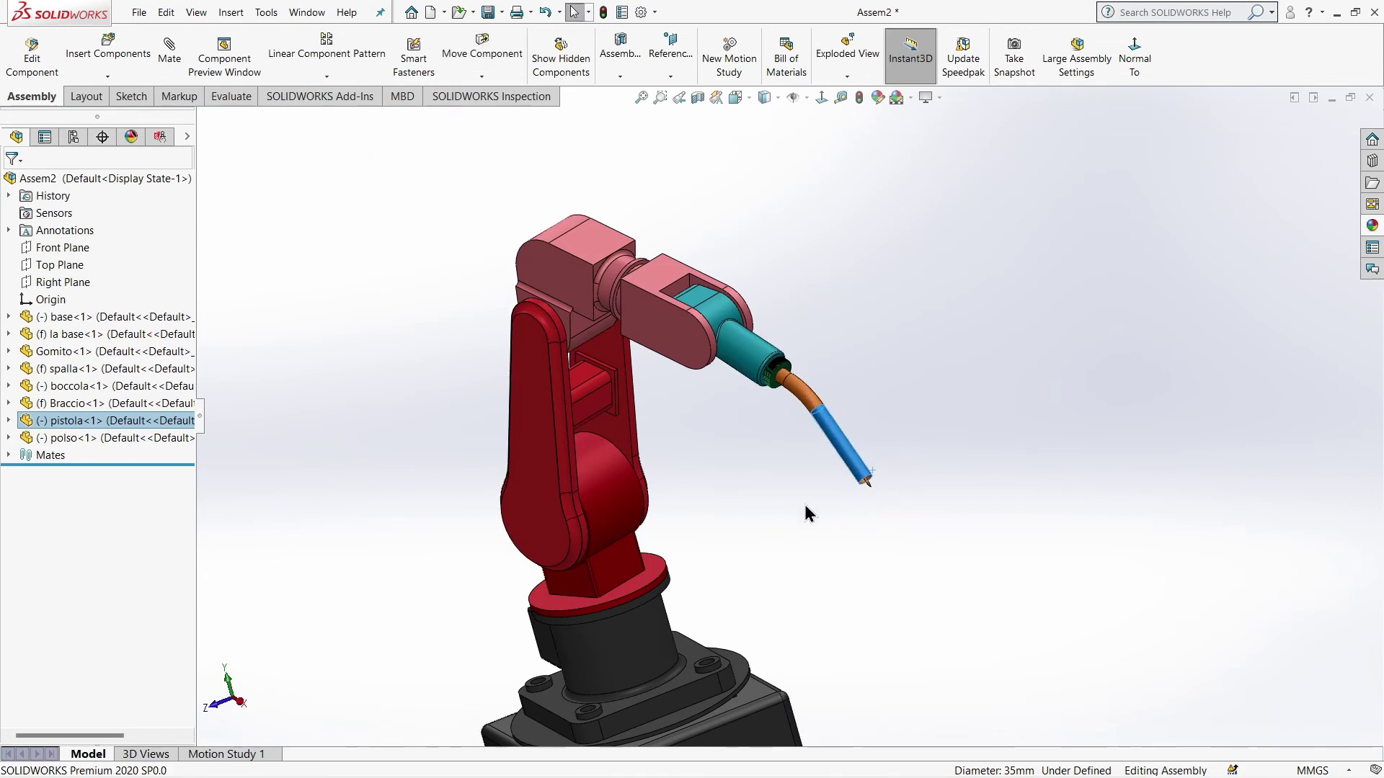
{"action": "left_click", "coordinate": [803, 507]}
{"action": "scroll", "coordinate": [796, 517], "scroll_direction": "up", "scroll_amount": 4}
{"action": "mouse_move", "coordinate": [796, 517]}
{"action": "middle_mouse_down"}
{"action": "mouse_move", "coordinate": [890, 454]}
{"action": "mouse_move", "coordinate": [936, 528]}
{"action": "middle_mouse_up"}
{"action": "scroll", "coordinate": [784, 503], "scroll_direction": "down", "scroll_amount": 2}
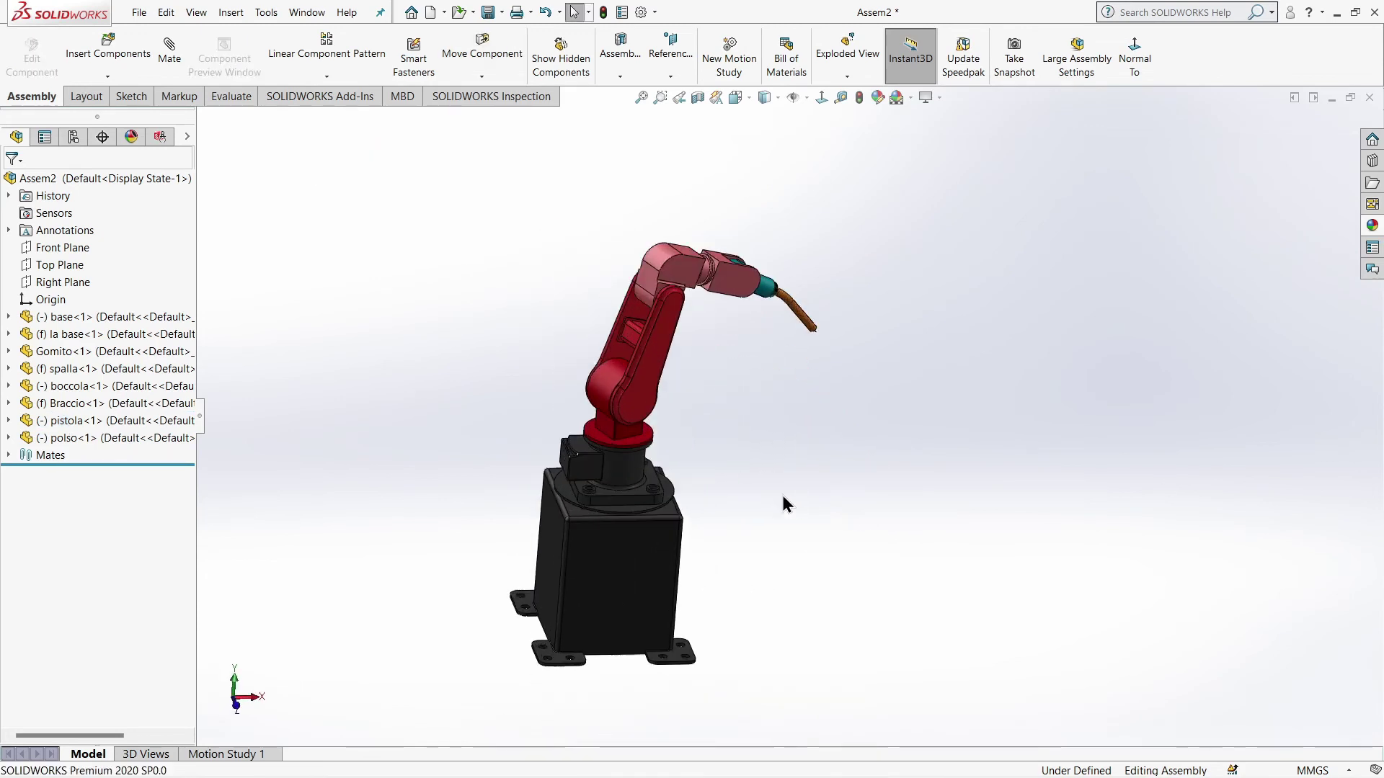
{"action": "scroll", "coordinate": [785, 504], "scroll_direction": "down", "scroll_amount": 3}
{"action": "scroll", "coordinate": [688, 455], "scroll_direction": "up", "scroll_amount": 2}
{"action": "mouse_move", "coordinate": [629, 491]}
{"action": "middle_mouse_down"}
{"action": "mouse_move", "coordinate": [544, 528]}
{"action": "mouse_move", "coordinate": [611, 674]}
{"action": "middle_mouse_up"}
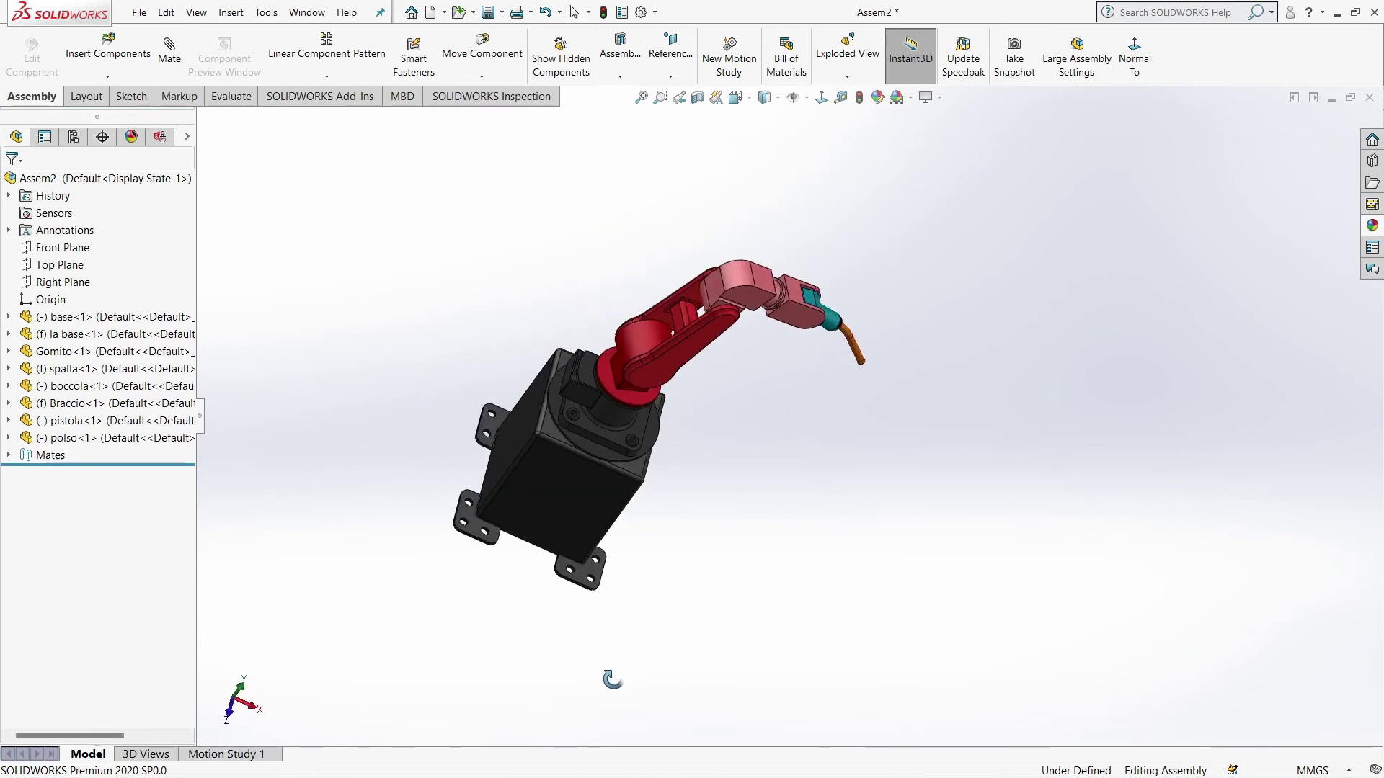
{"action": "scroll", "coordinate": [629, 405], "scroll_direction": "down", "scroll_amount": 3}
{"action": "scroll", "coordinate": [630, 405], "scroll_direction": "down", "scroll_amount": 1}
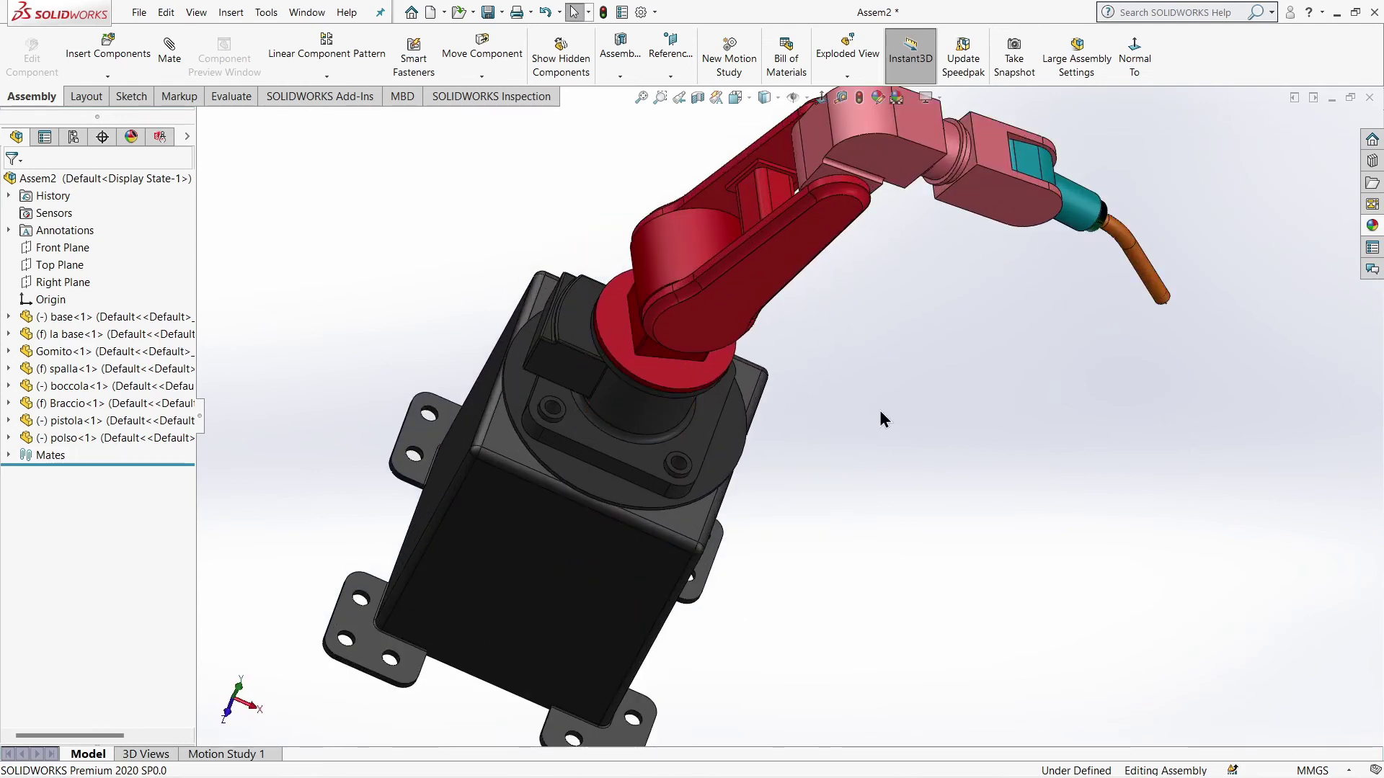
{"action": "scroll", "coordinate": [880, 418], "scroll_direction": "up", "scroll_amount": 2}
{"action": "middle_click_drag", "start_coordinate": [809, 488], "coordinate": [874, 426]}
{"action": "scroll", "coordinate": [712, 360], "scroll_direction": "down", "scroll_amount": 2}
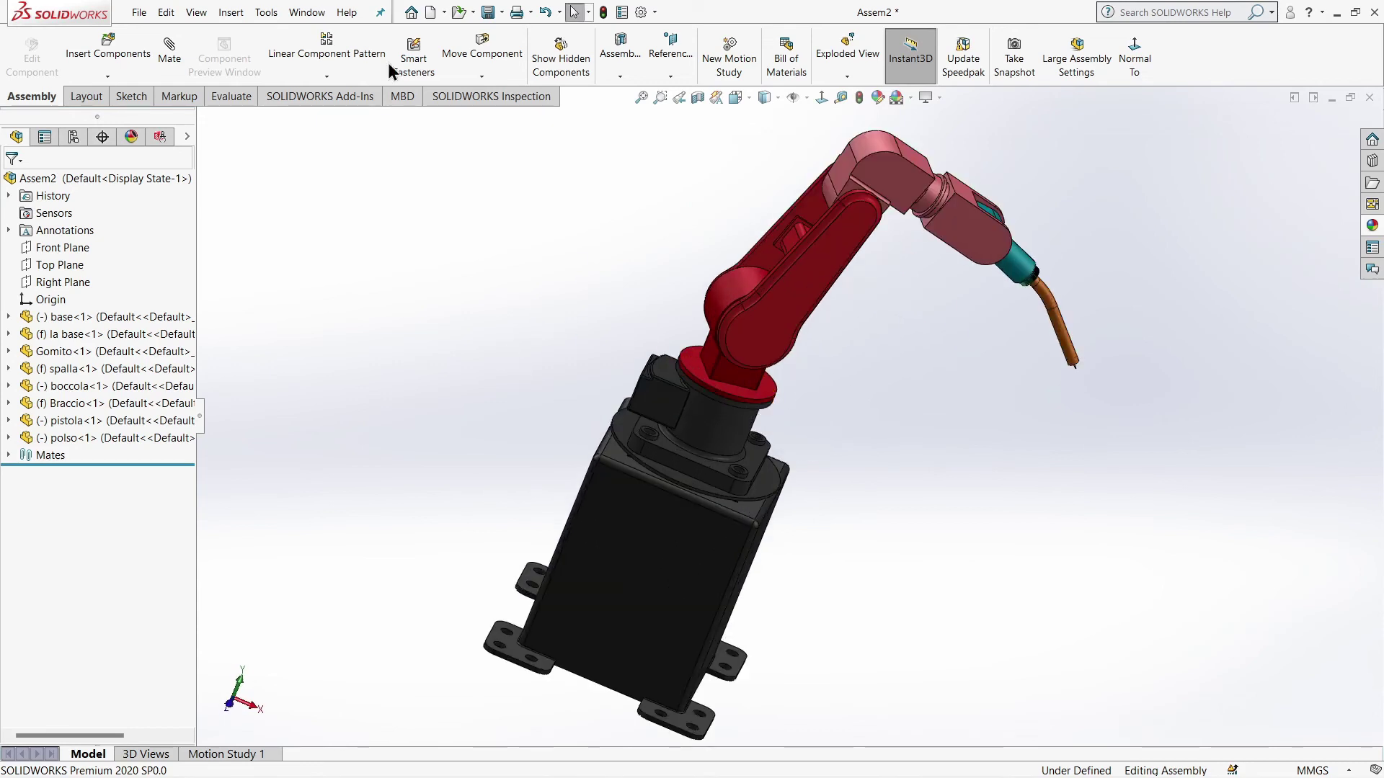
{"action": "mouse_move", "coordinate": [721, 447]}
{"action": "middle_mouse_down"}
{"action": "mouse_move", "coordinate": [803, 387]}
{"action": "mouse_move", "coordinate": [912, 229]}
{"action": "middle_mouse_up"}
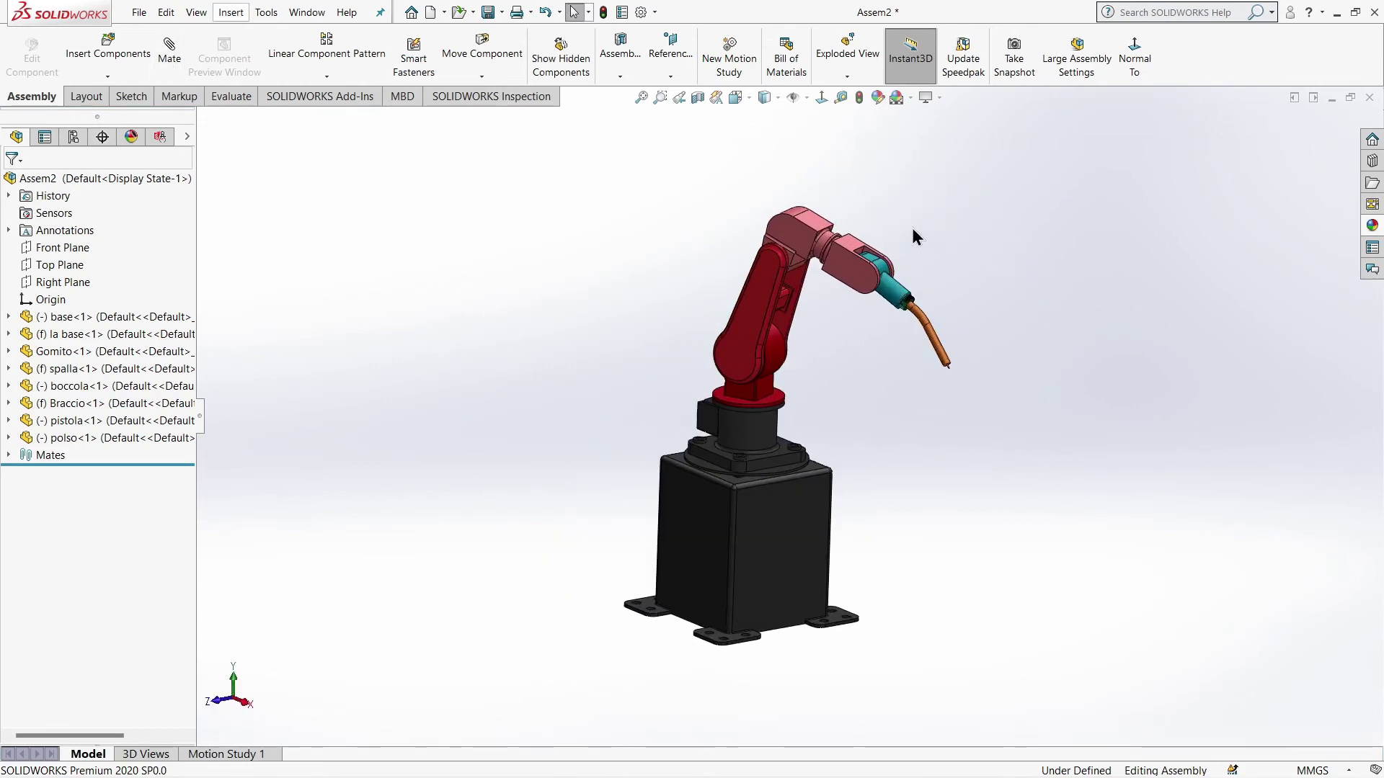
{"action": "left_click_drag", "start_coordinate": [849, 272], "coordinate": [850, 319]}
{"action": "left_click", "coordinate": [885, 426]}
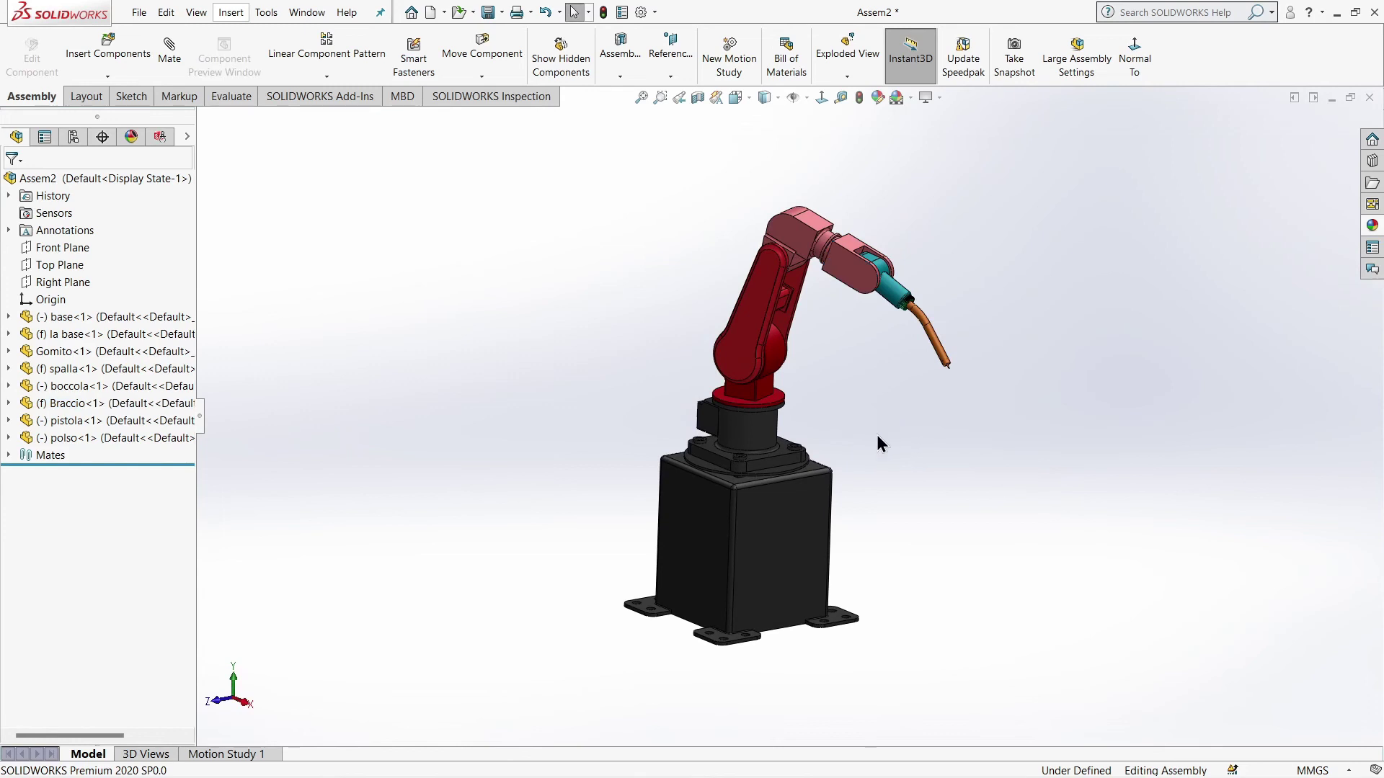
Step: Switch to the isometric view and open Motion Study 1
{"action": "scroll", "coordinate": [876, 435], "scroll_direction": "down", "scroll_amount": 2}
{"action": "scroll", "coordinate": [846, 430], "scroll_direction": "up", "scroll_amount": 2}
{"action": "scroll", "coordinate": [854, 435], "scroll_direction": "down", "scroll_amount": 3}
{"action": "scroll", "coordinate": [854, 435], "scroll_direction": "up", "scroll_amount": 3}
{"action": "scroll", "coordinate": [854, 434], "scroll_direction": "up", "scroll_amount": 1}
{"action": "scroll", "coordinate": [818, 390], "scroll_direction": "down", "scroll_amount": 2}
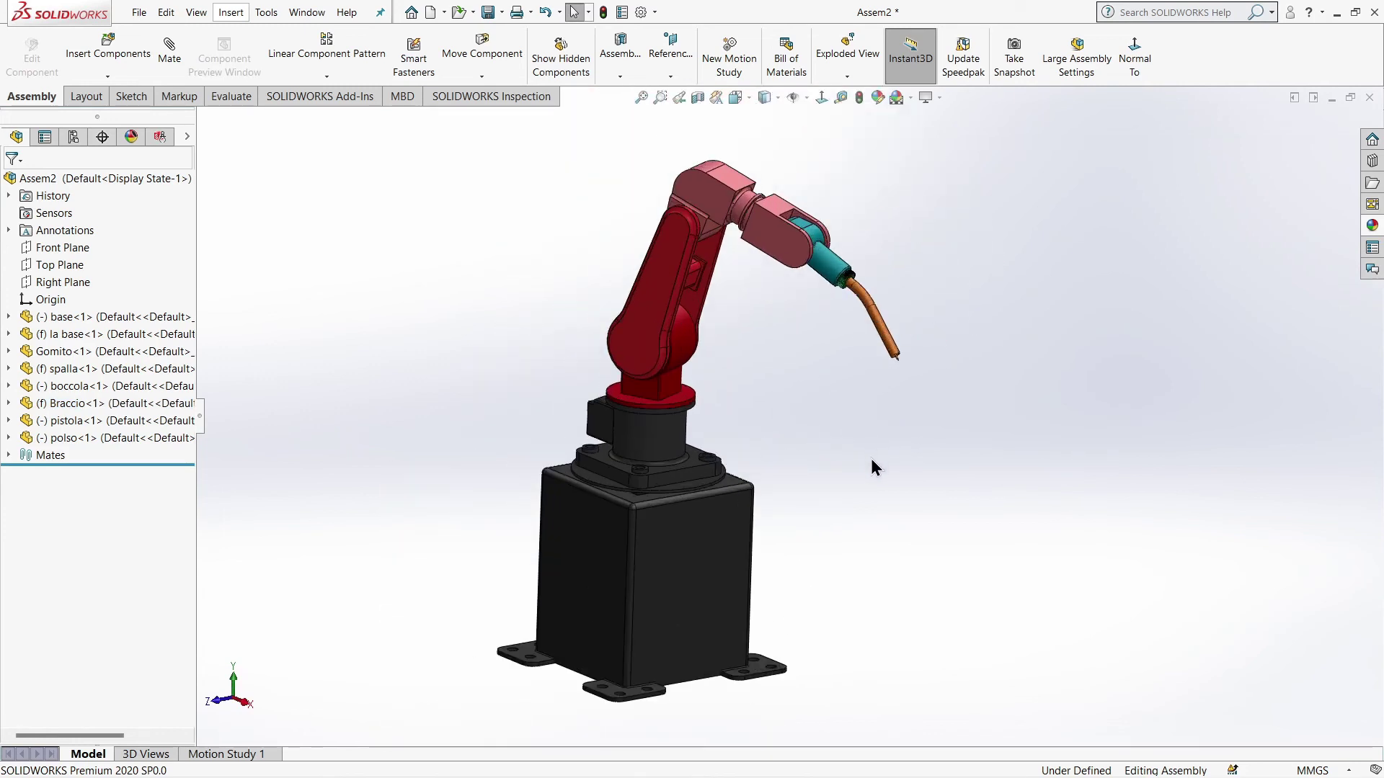
{"action": "key", "text": "space"}
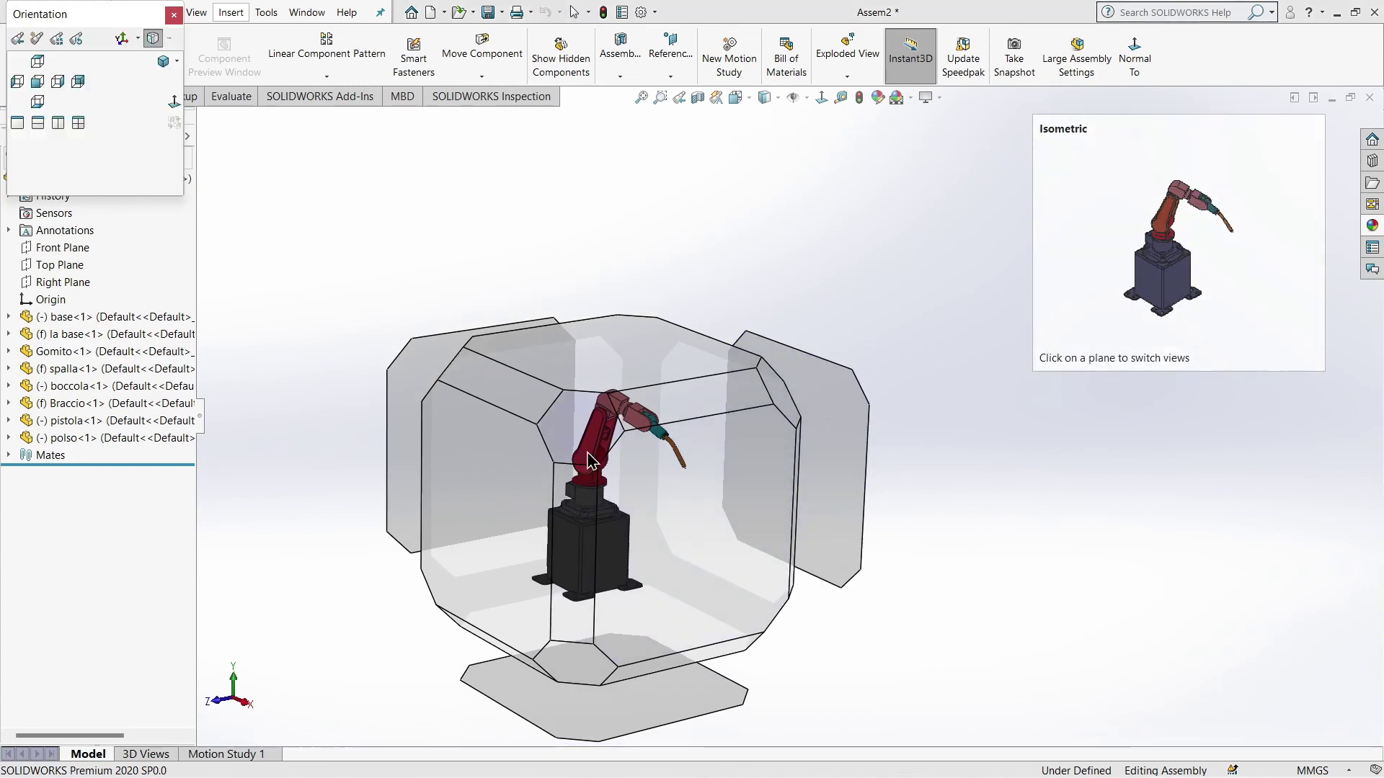
{"action": "left_click", "coordinate": [590, 460]}
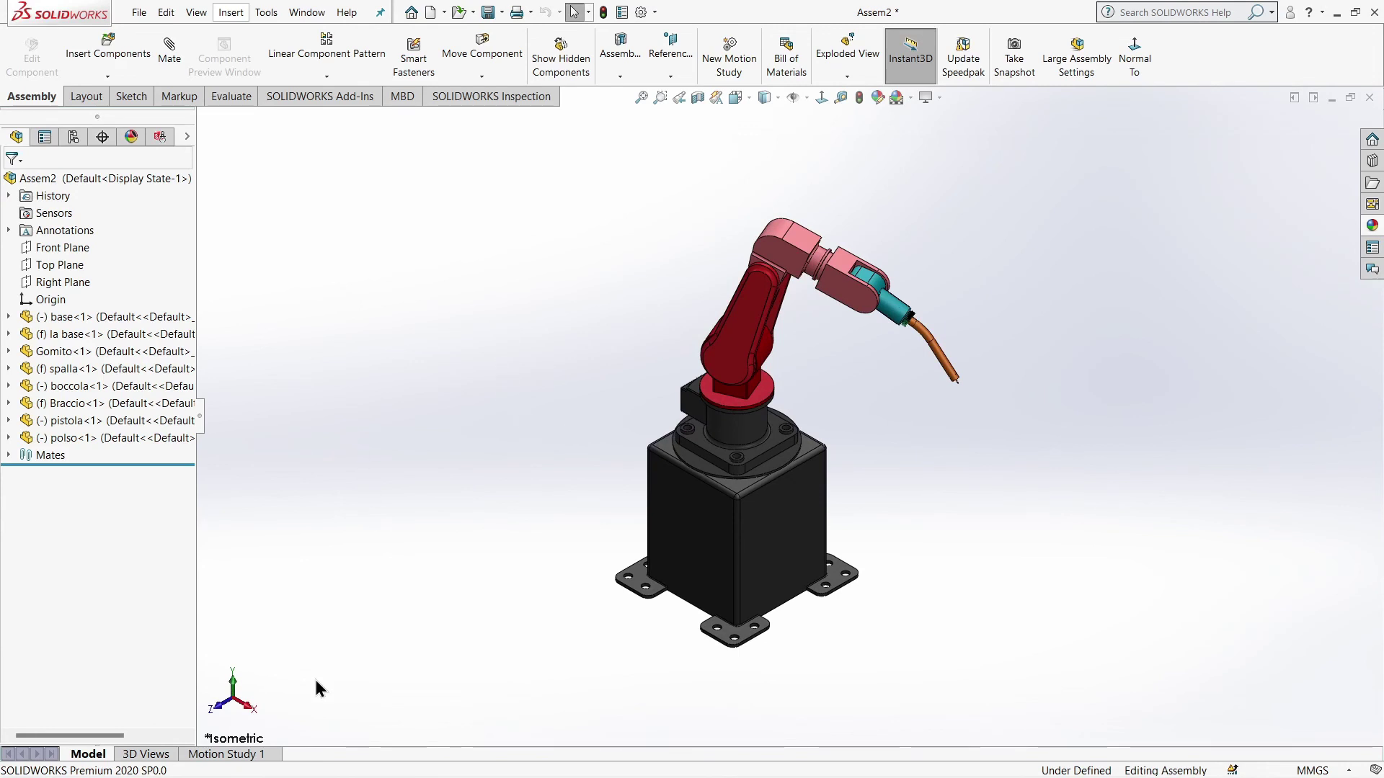
{"action": "left_click", "coordinate": [242, 753]}
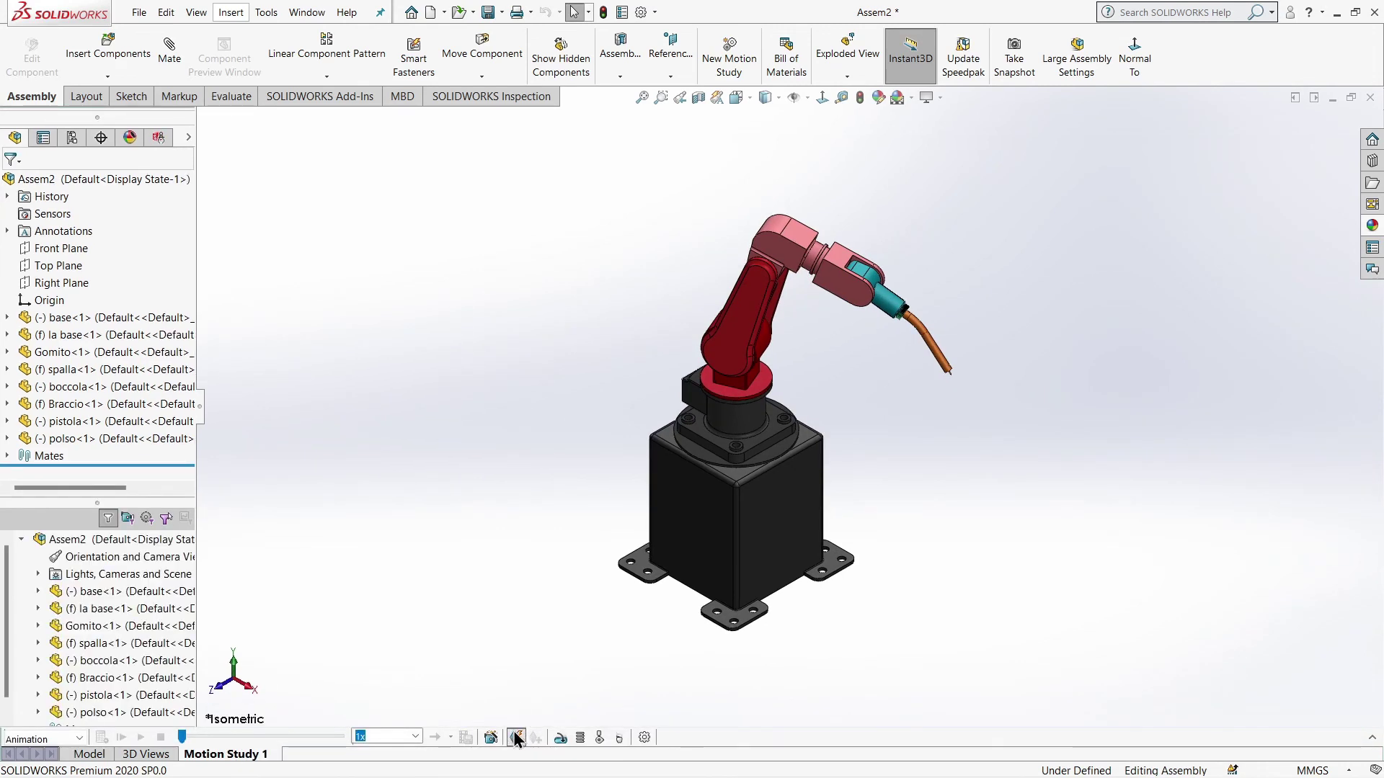
Step: Create a 10-second Rotate model animation with the Animation Wizard and play it
{"action": "left_click", "coordinate": [516, 737]}
{"action": "left_click", "coordinate": [754, 589]}
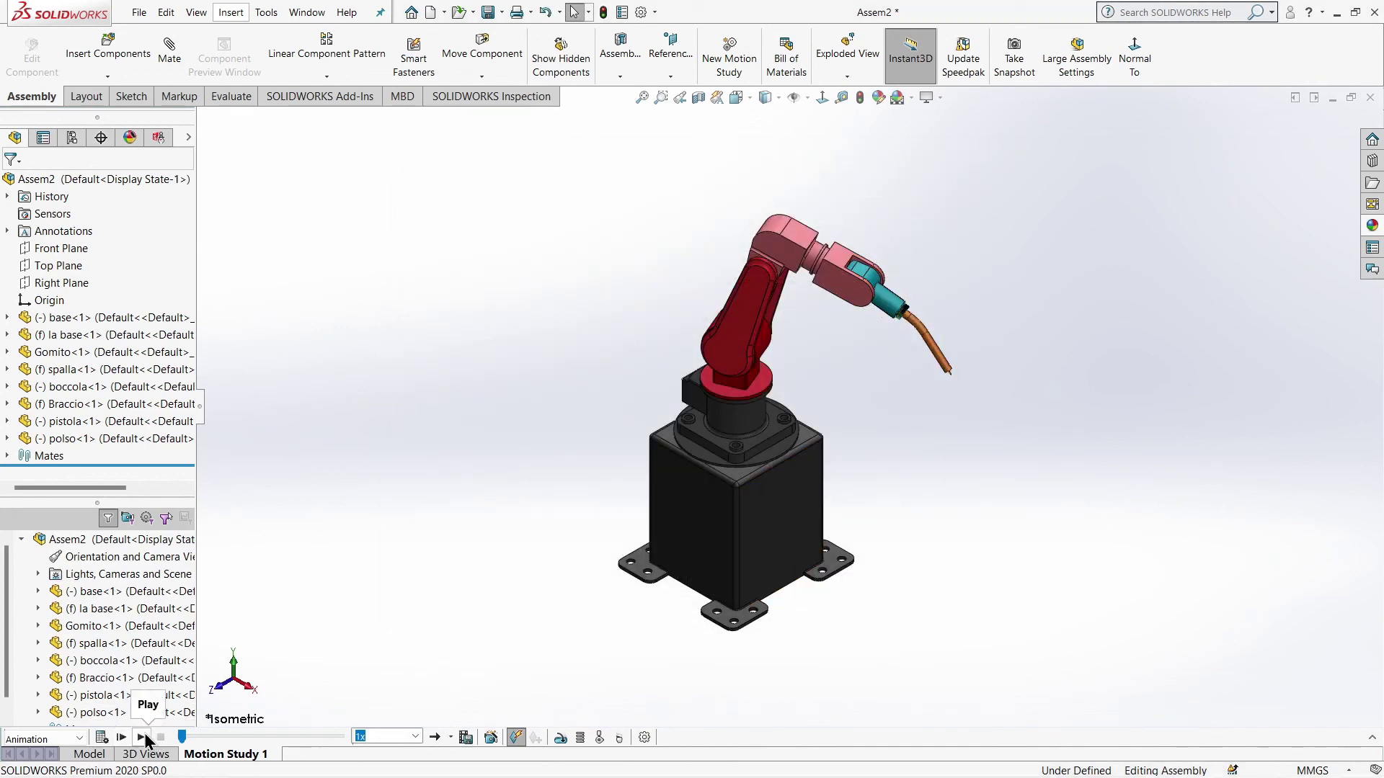
{"action": "left_click", "coordinate": [143, 736]}
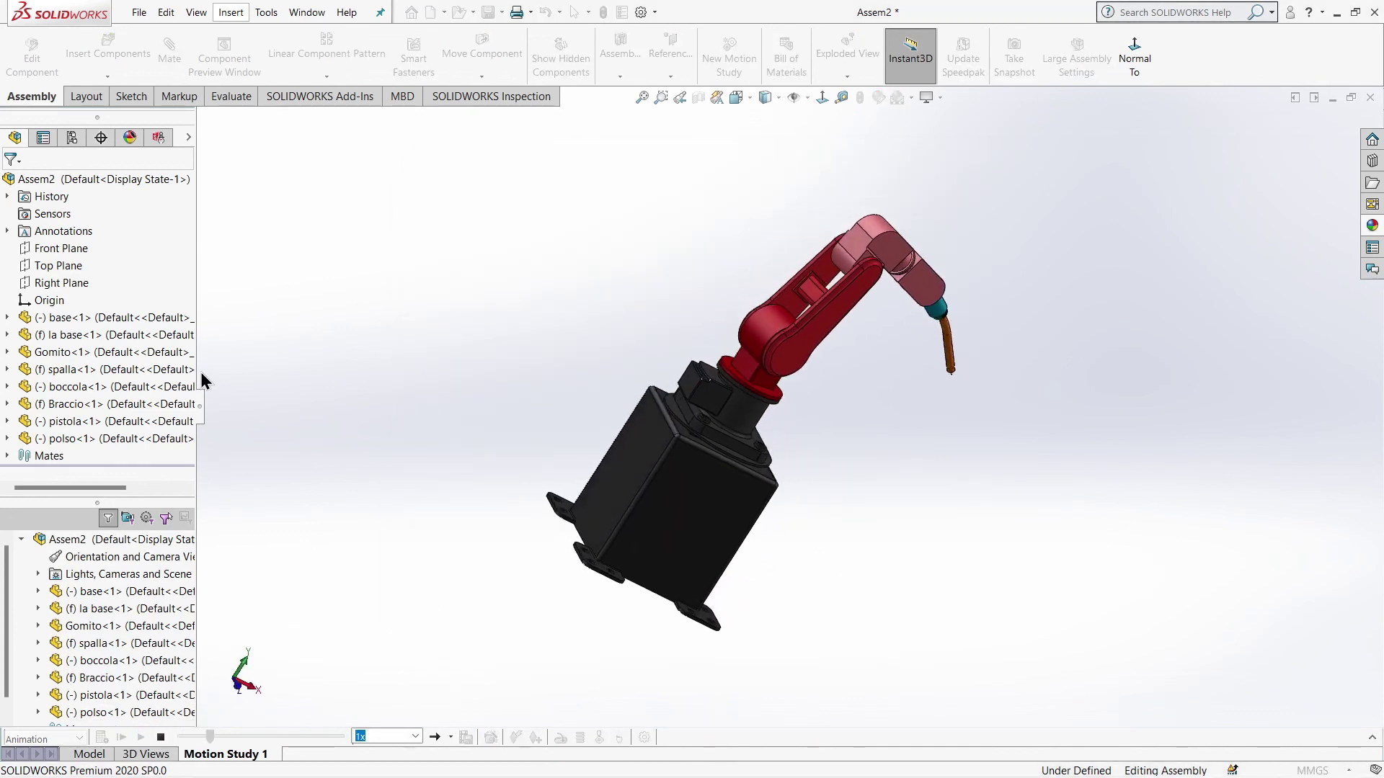